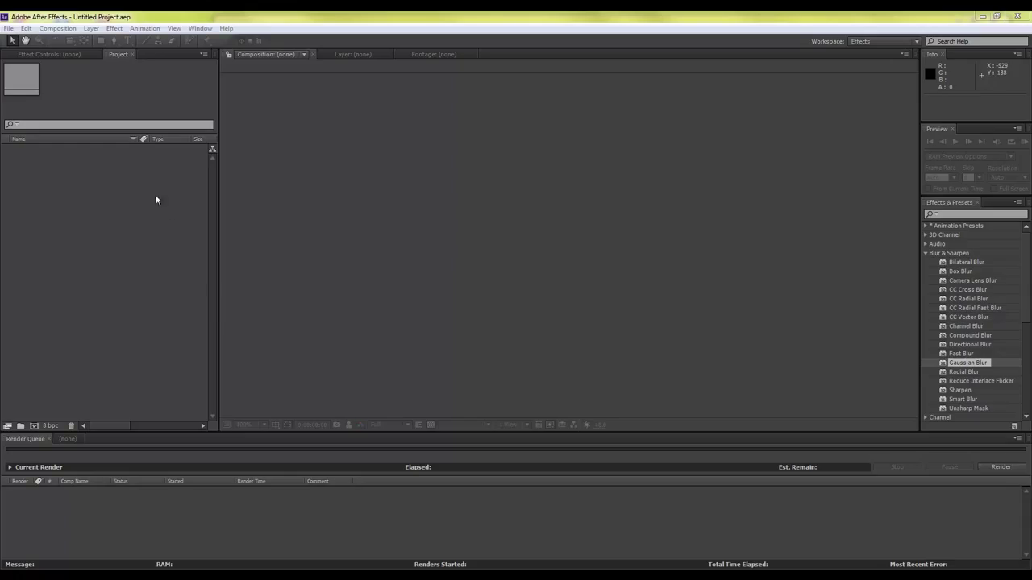
# Step: Create a new composition with the HDTV 1080 25 preset, 1920 x 1080 px, 25 fps and a 5-second duration
pyautogui.rightClick(122, 261)
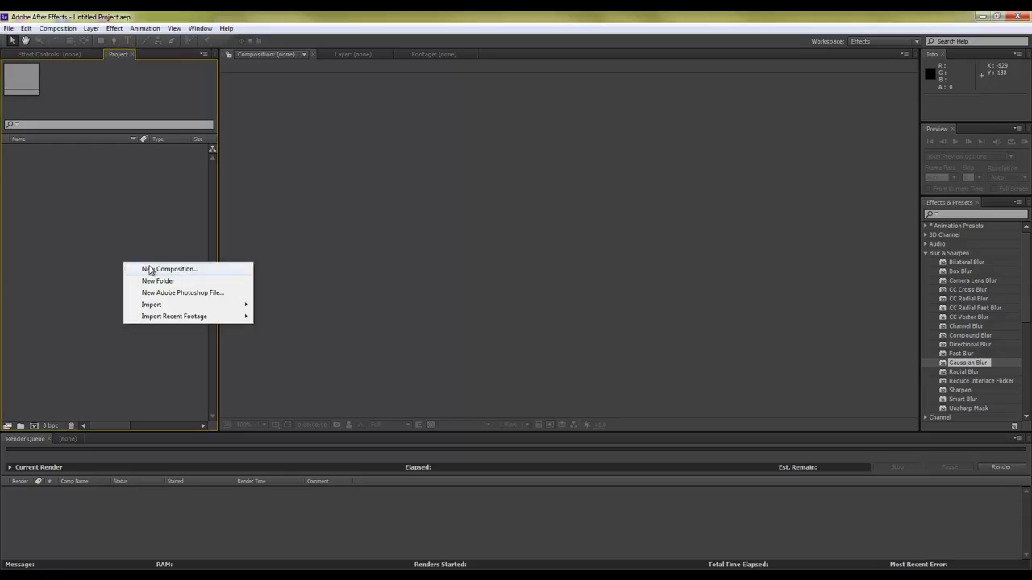
pyautogui.click(151, 271)
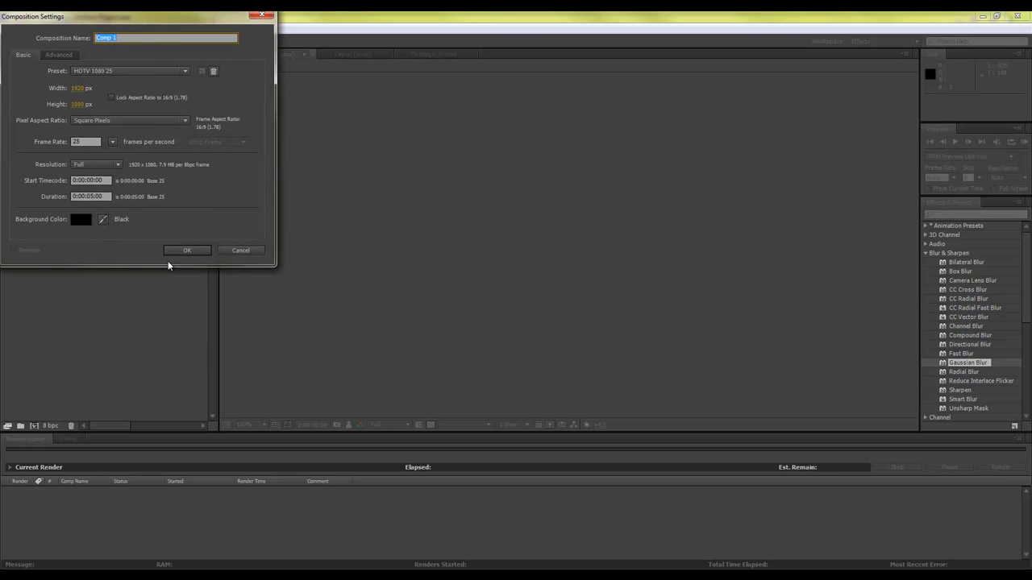
pyautogui.click(187, 251)
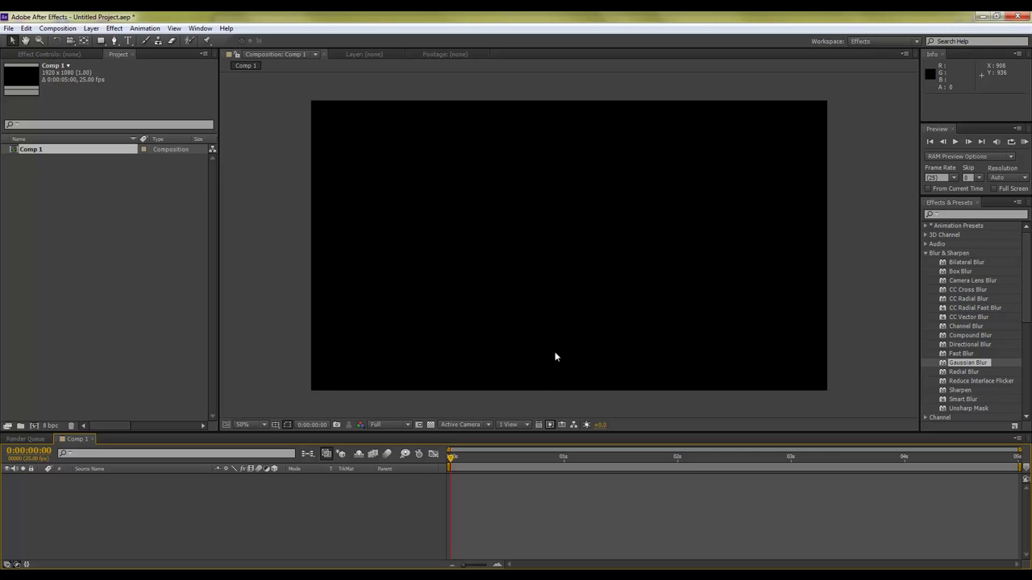
# Step: Collapse the Blur & Sharpen effects group and add a 1920 x 1080 px black solid layer to the composition
pyautogui.click(927, 252)
pyautogui.rightClick(676, 377)
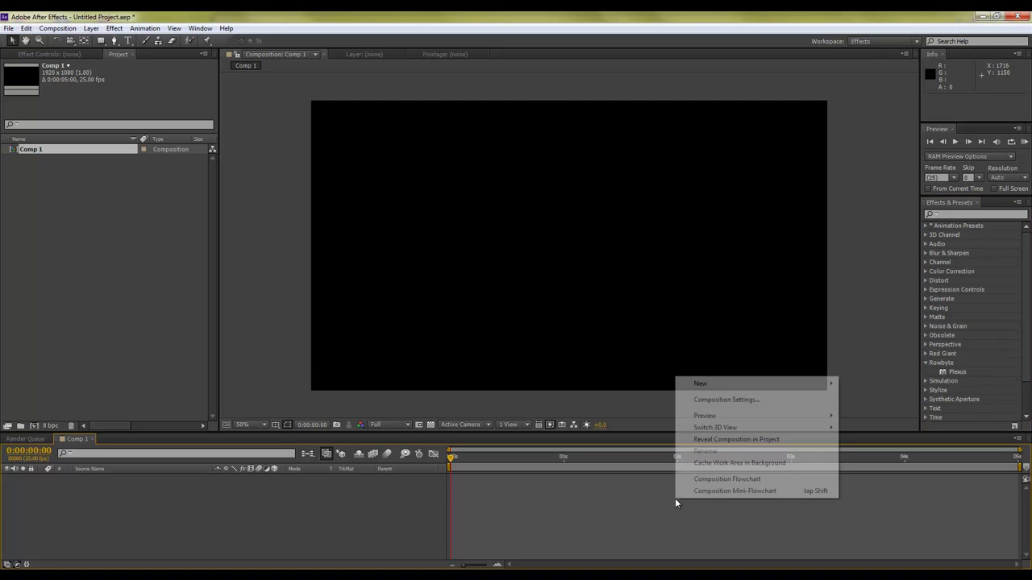
pyautogui.moveTo(802, 384)
pyautogui.click(863, 411)
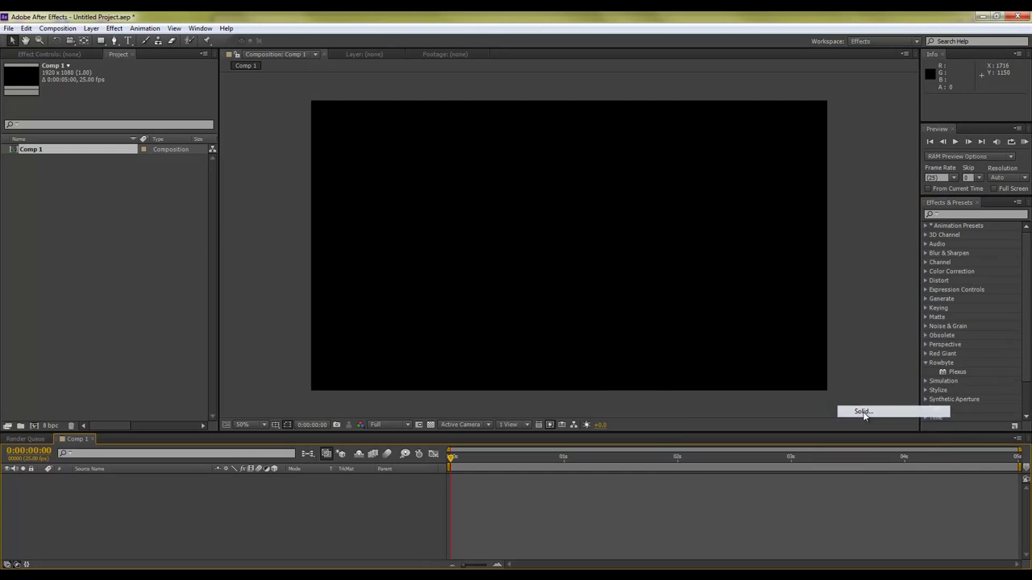
pyautogui.click(162, 229)
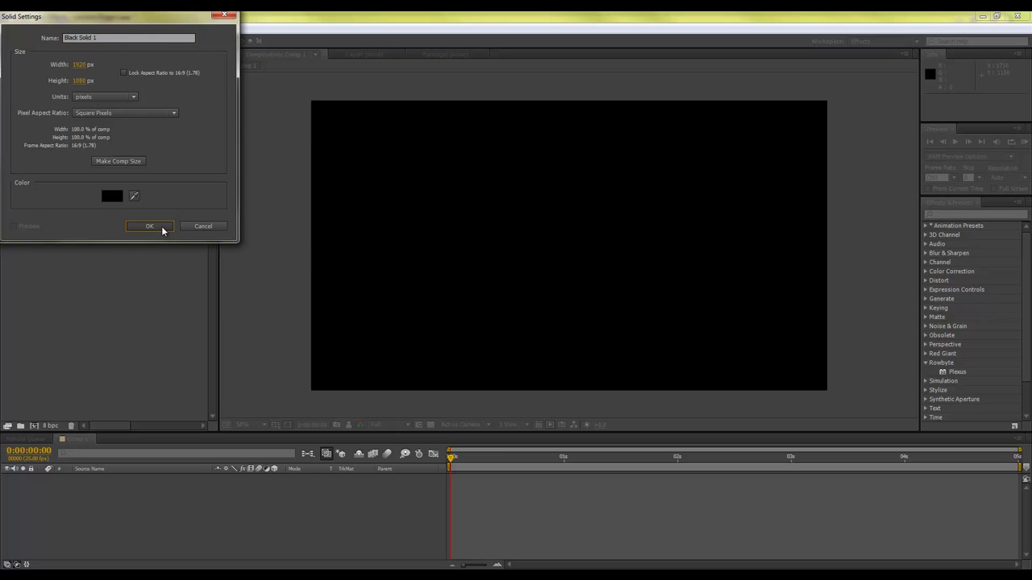
# Step: Apply the Trapcode Particular effect to the black solid and move the current time to 0:00:02:21
pyautogui.scroll(-2, 935, 387)
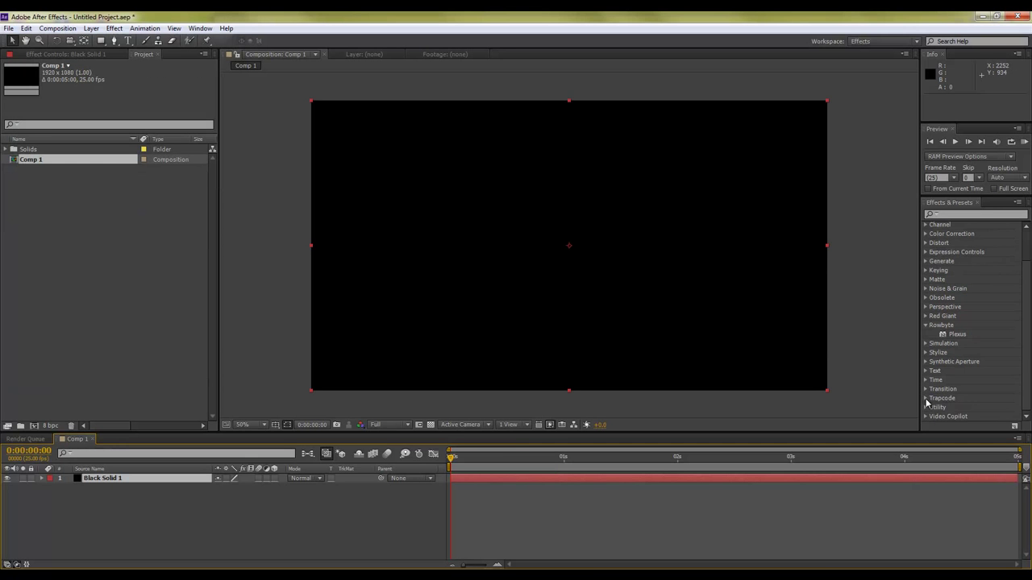
pyautogui.click(926, 400)
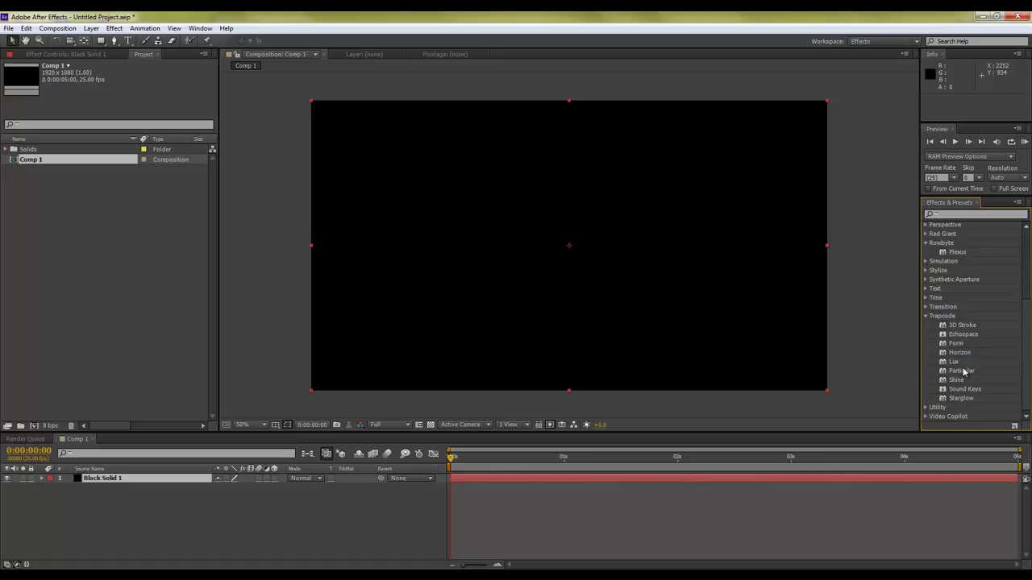
pyautogui.moveTo(952, 373); pyautogui.dragTo(798, 477)
pyautogui.moveTo(449, 458); pyautogui.dragTo(773, 479)
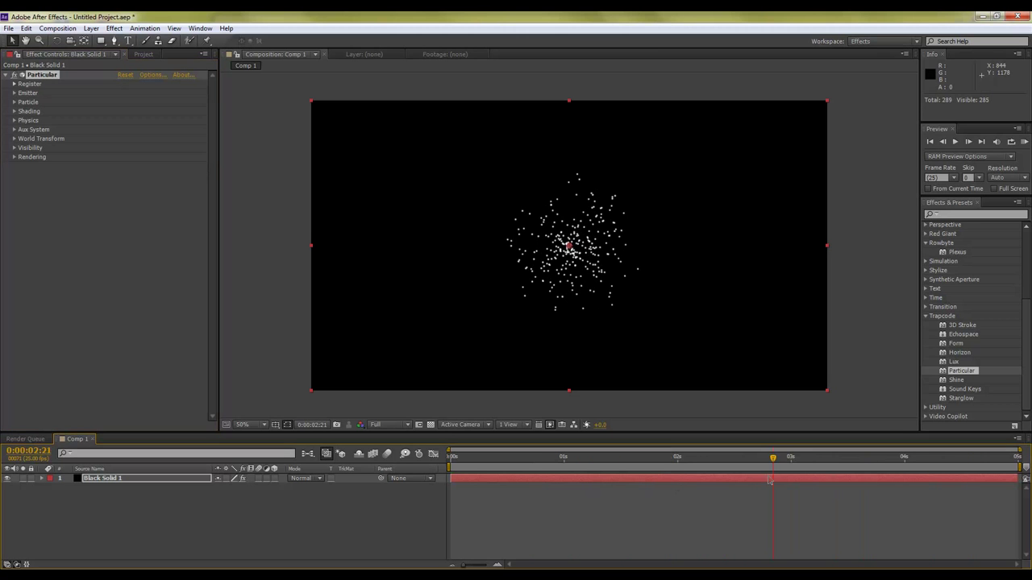
# Step: Add a new camera layer to the composition with its default settings
pyautogui.rightClick(728, 524)
pyautogui.moveTo(787, 404)
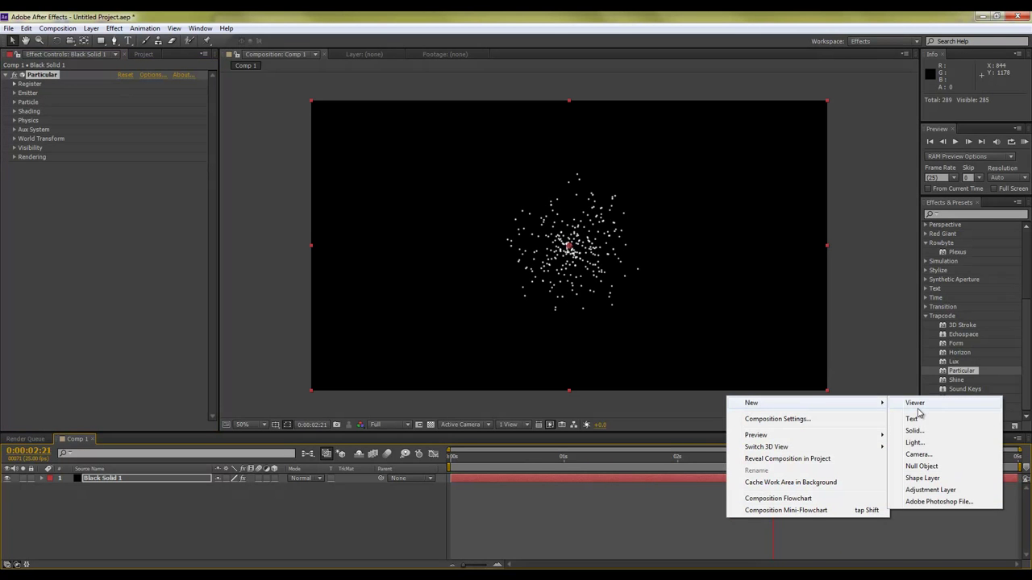
pyautogui.click(919, 454)
pyautogui.click(308, 268)
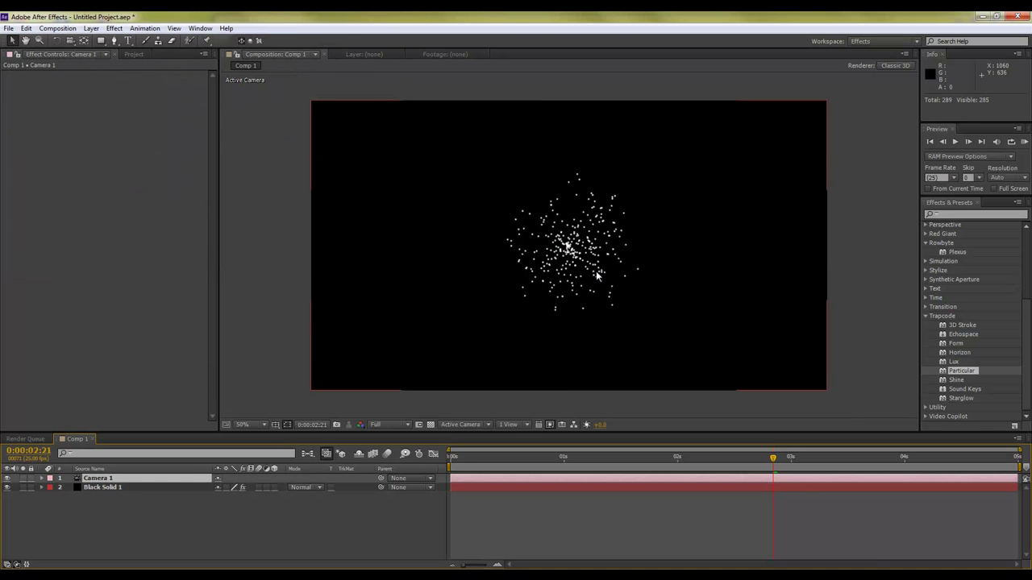
# Step: Orbit the camera around the particle burst to examine its 3D spread from several angles
pyautogui.moveTo(573, 282); pyautogui.dragTo(495, 299)
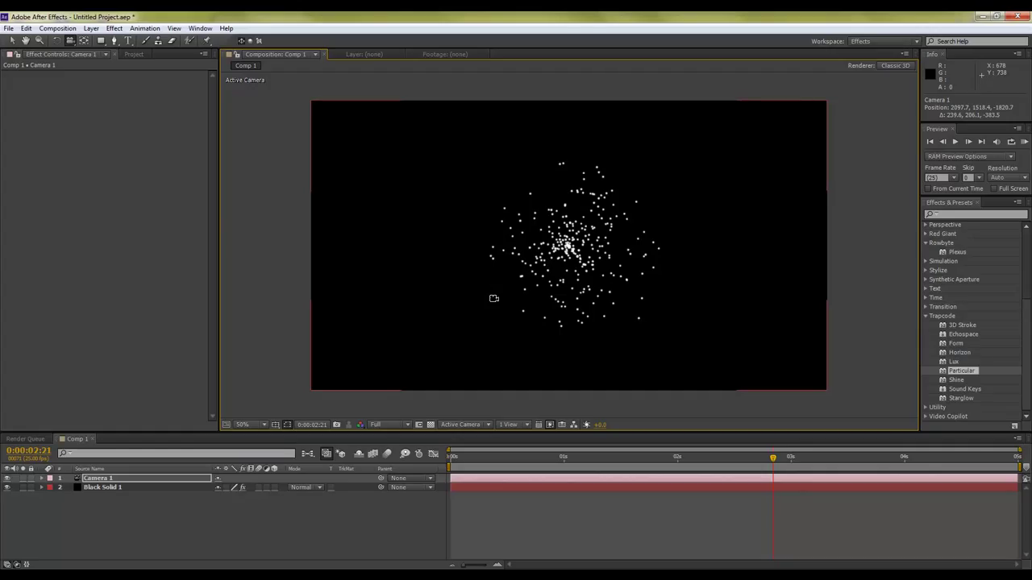
pyautogui.moveTo(517, 296); pyautogui.dragTo(539, 414)
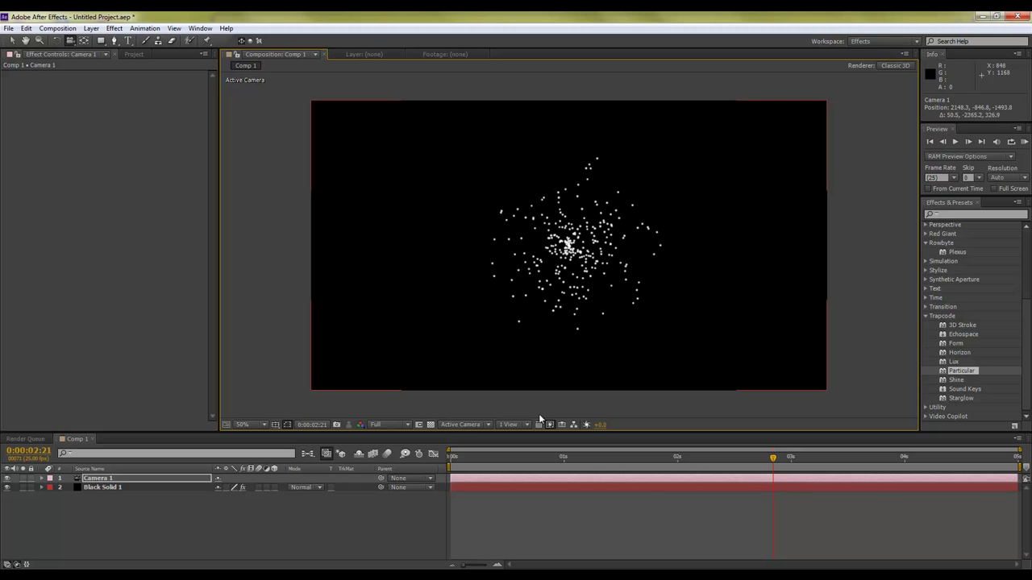
pyautogui.click(484, 487)
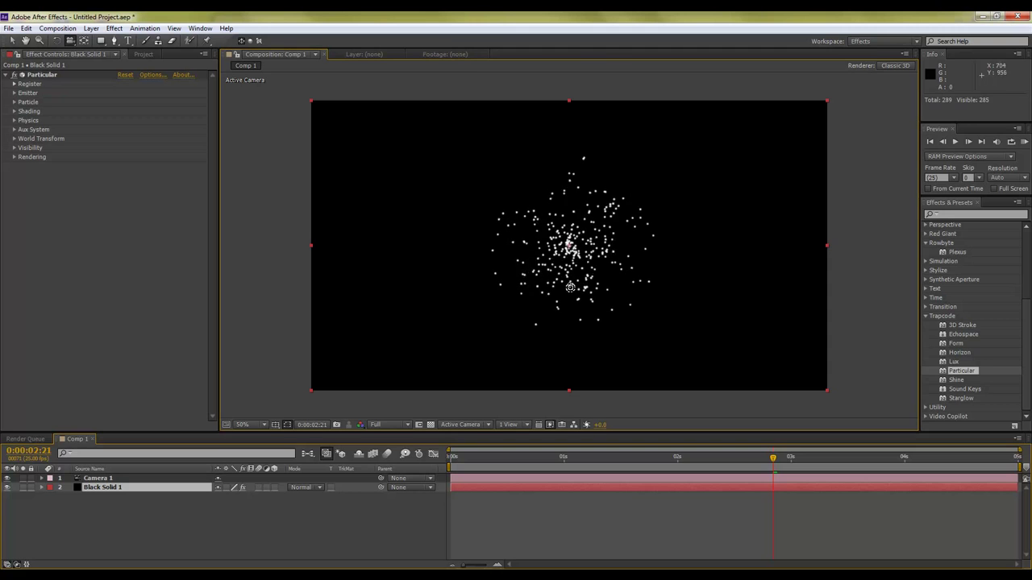
pyautogui.click(14, 102)
pyautogui.click(14, 102)
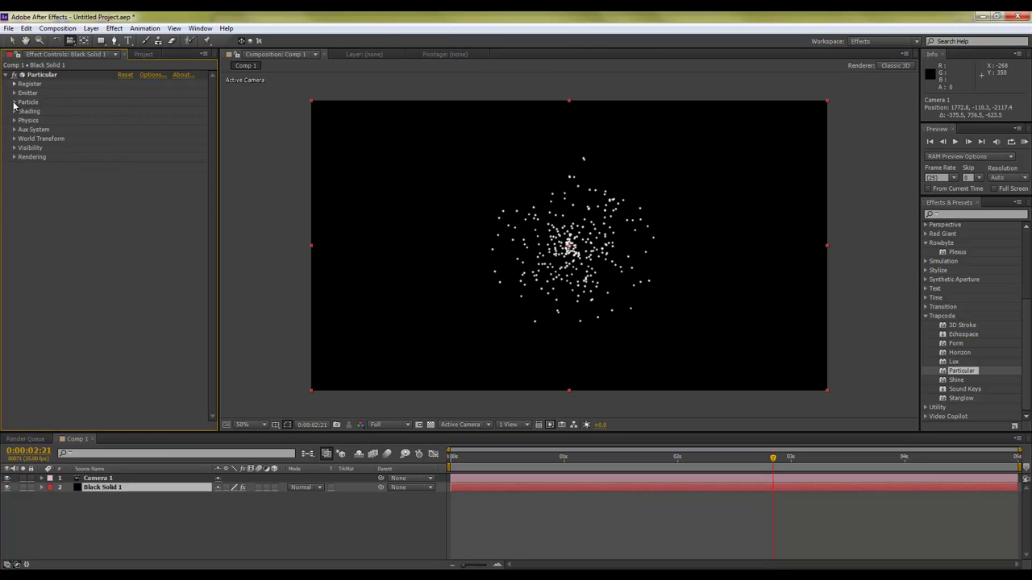
pyautogui.moveTo(465, 233); pyautogui.dragTo(653, 315)
pyautogui.press('c')
pyautogui.moveTo(673, 239); pyautogui.dragTo(747, 276)
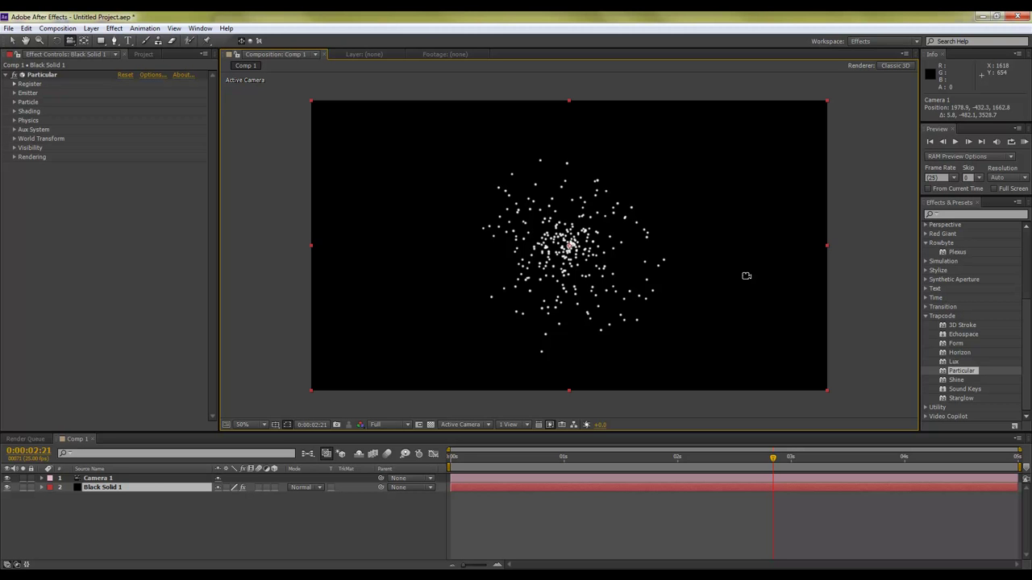
pyautogui.moveTo(618, 265); pyautogui.dragTo(594, 337)
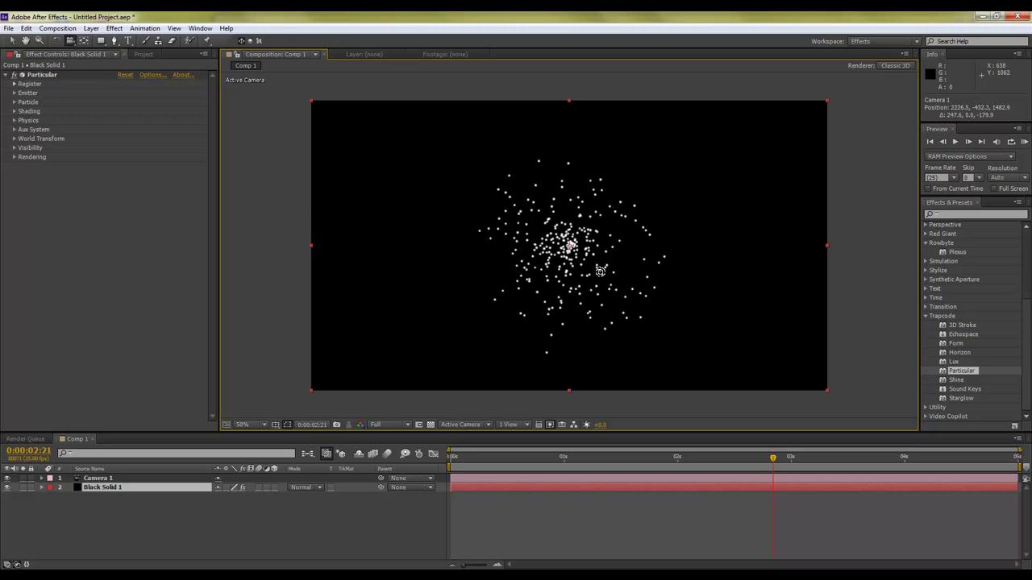
pyautogui.press('c')
pyautogui.moveTo(672, 285); pyautogui.dragTo(686, 260)
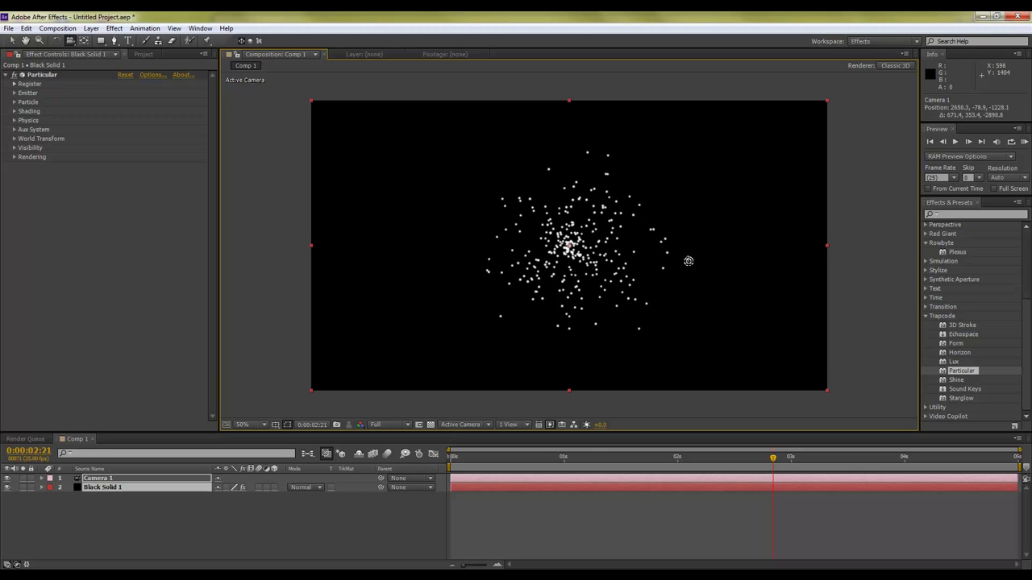
# Step: Start animating Particular's Physics Time Factor with a keyframe of 1.0 at 0:00:00:16
pyautogui.moveTo(564, 458); pyautogui.dragTo(758, 467)
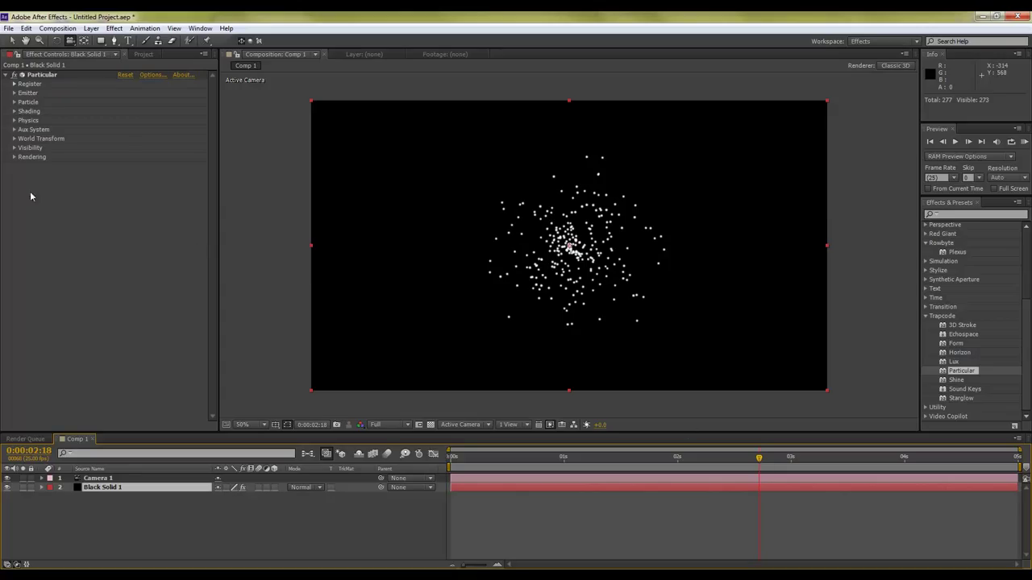
pyautogui.click(14, 120)
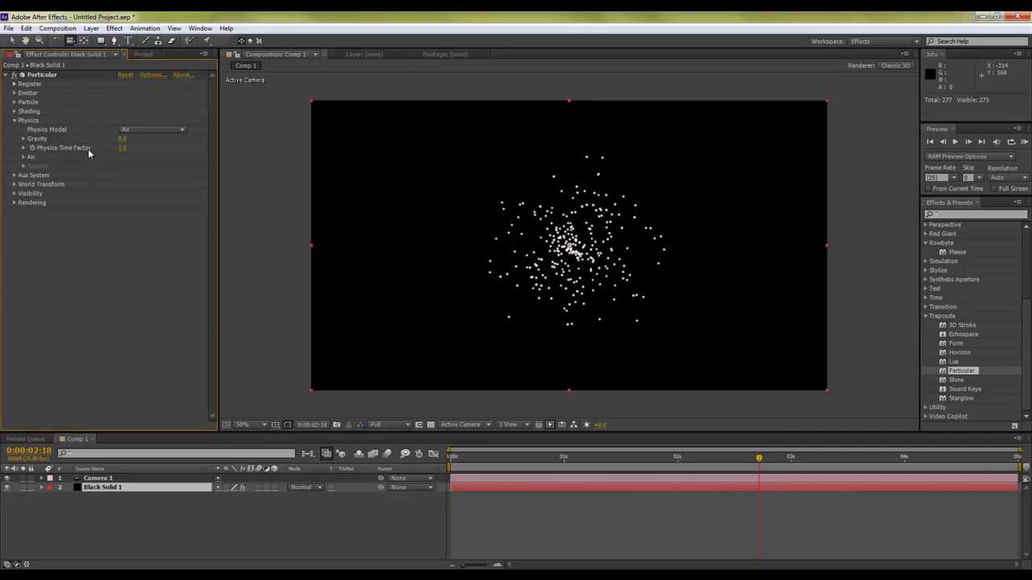
pyautogui.moveTo(524, 457)
pyautogui.mouseDown()
pyautogui.moveTo(456, 458)
pyautogui.moveTo(558, 457)
pyautogui.moveTo(454, 457)
pyautogui.moveTo(524, 457)
pyautogui.mouseUp()
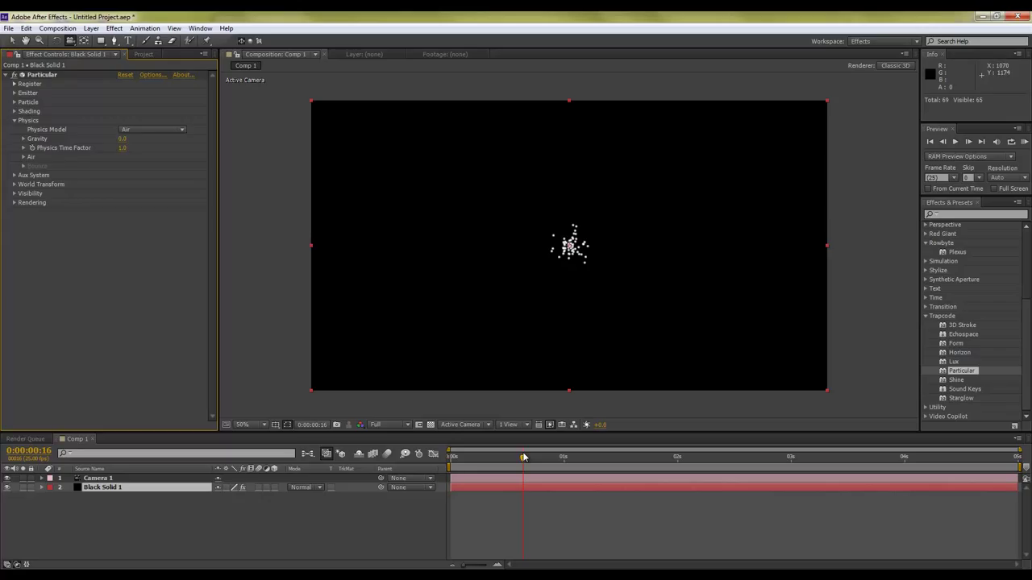
pyautogui.click(32, 150)
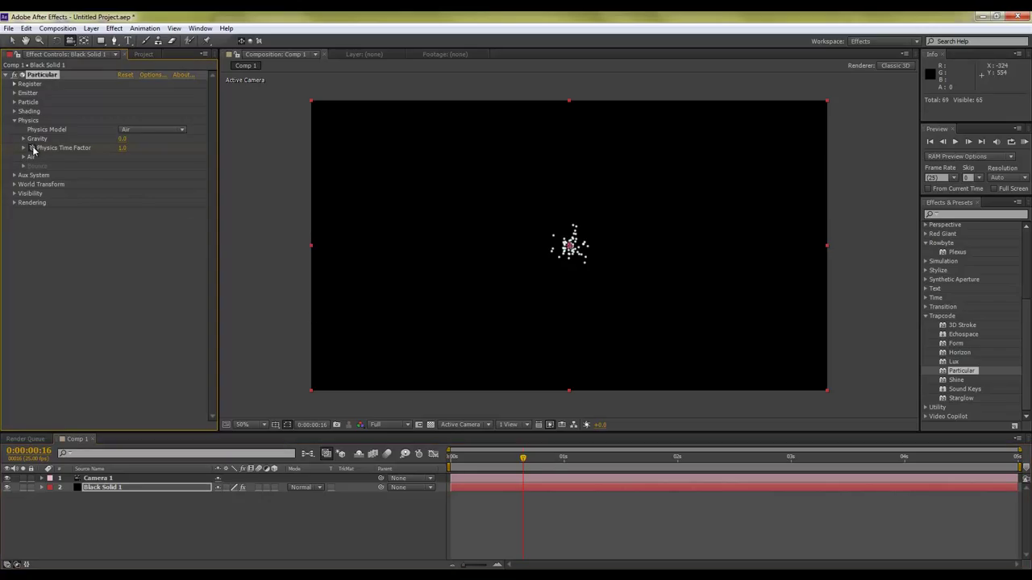
# Step: Keyframe the Physics Time Factor to 26 at 0:00:01:00
pyautogui.moveTo(548, 464); pyautogui.dragTo(563, 463)
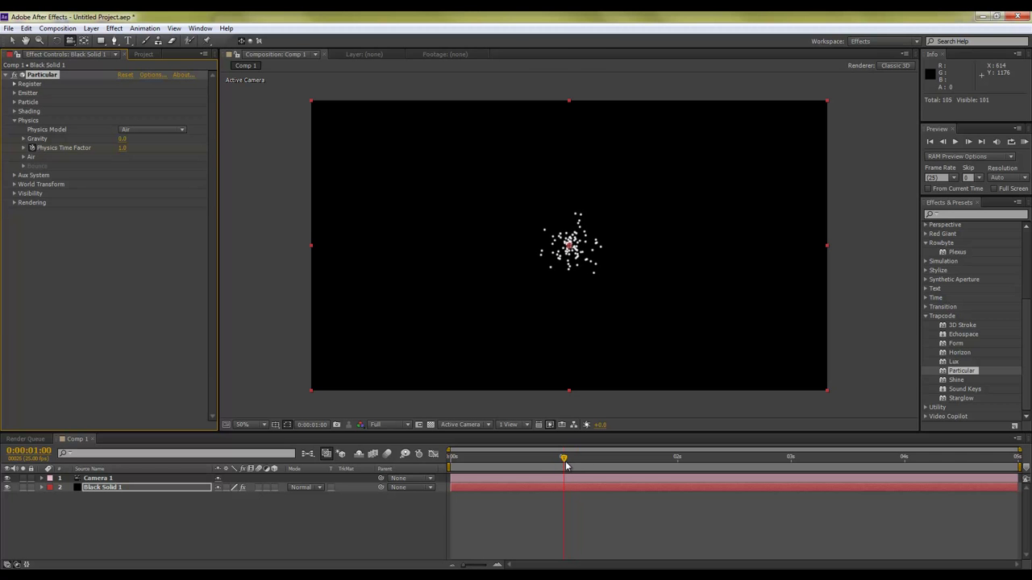
pyautogui.moveTo(123, 148); pyautogui.dragTo(230, 168)
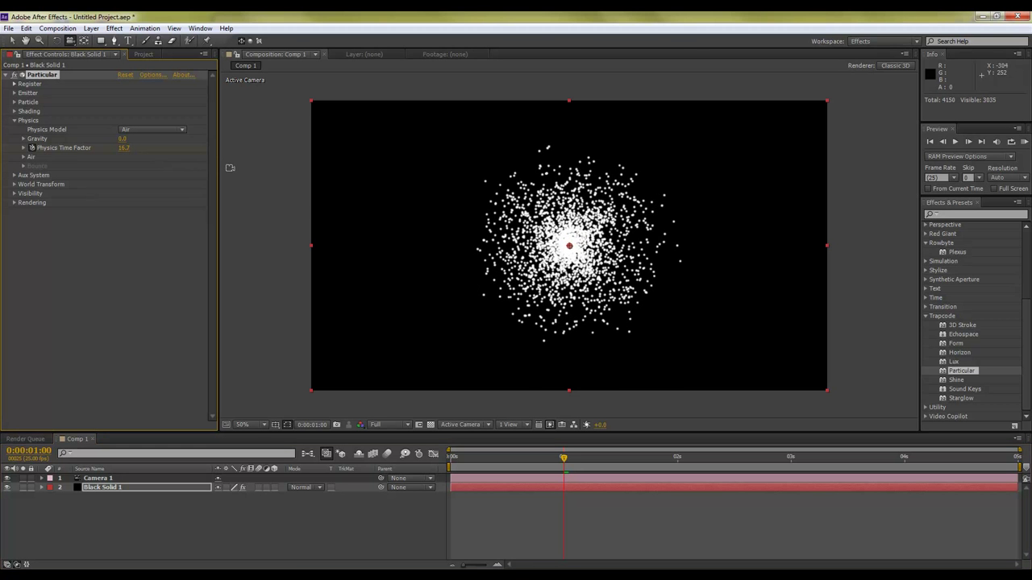
pyautogui.click(128, 149)
pyautogui.write('26')
pyautogui.press('Return')
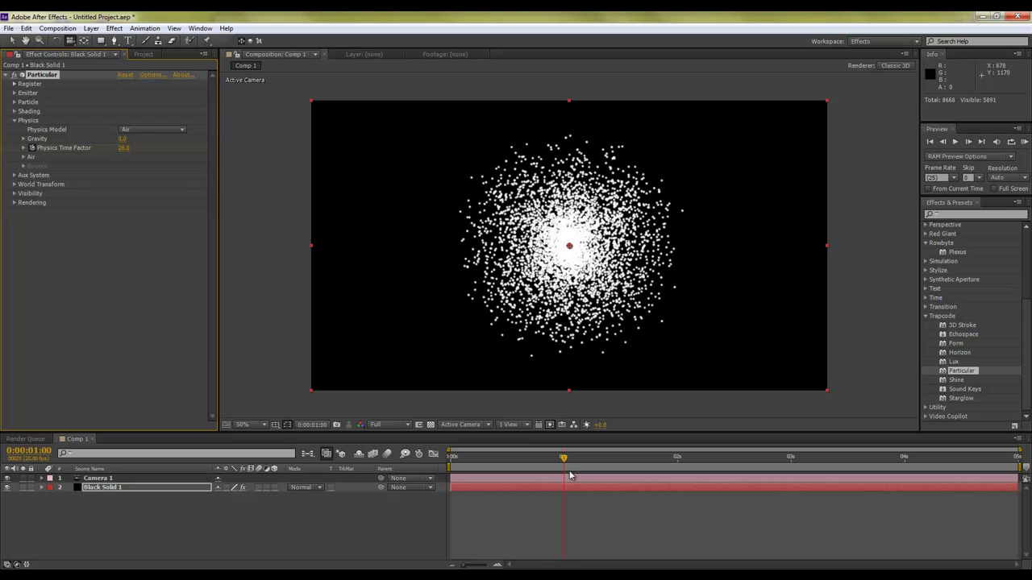
# Step: Scrub the particle burst around one second and reveal the black solid's Particular Physics keyframes in the timeline
pyautogui.moveTo(547, 461); pyautogui.dragTo(577, 461)
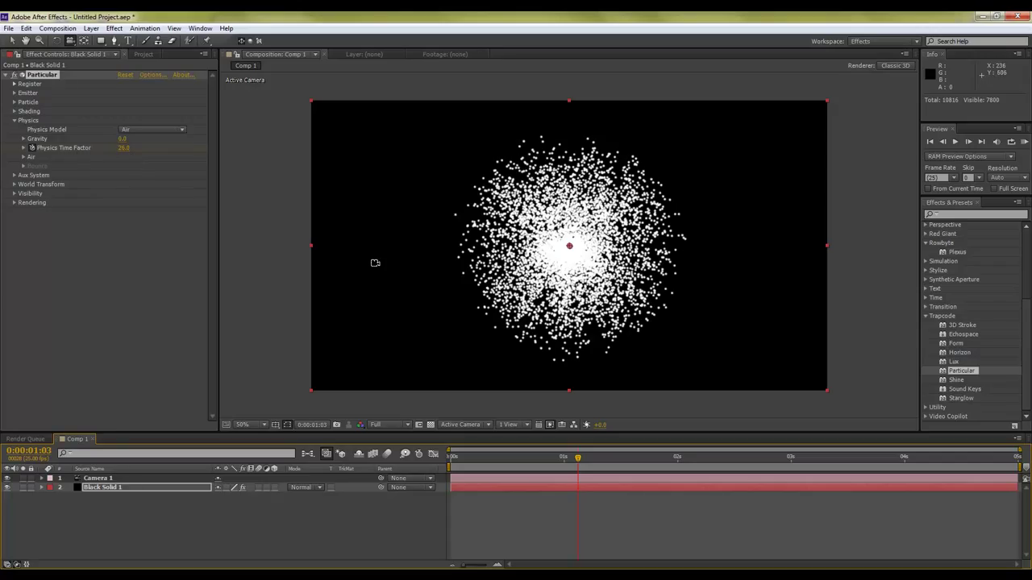
pyautogui.press('e')
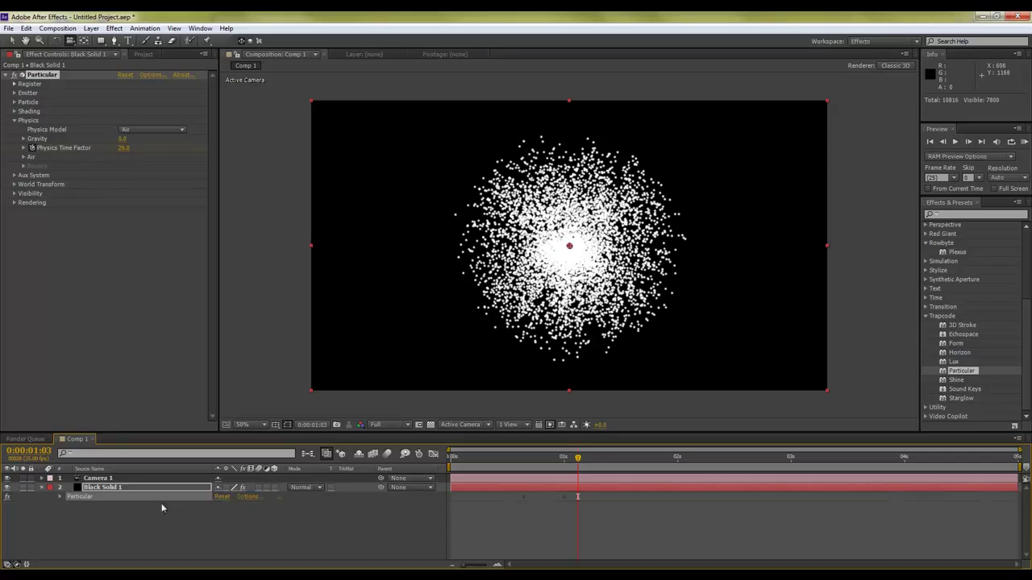
pyautogui.click(60, 499)
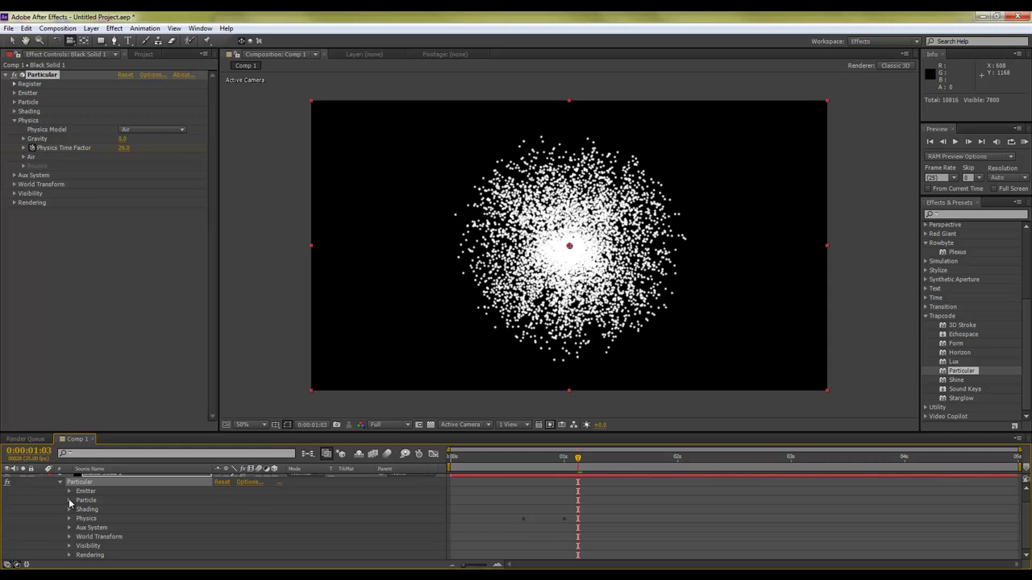
pyautogui.click(69, 520)
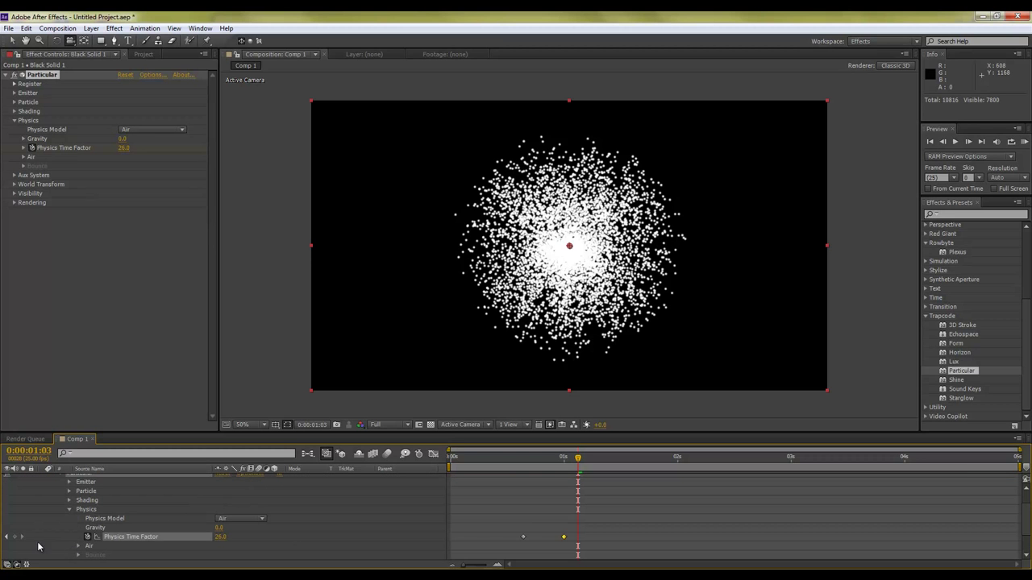
# Step: Keyframe the Physics Time Factor to 0 at 0:00:01:10
pyautogui.moveTo(578, 464); pyautogui.dragTo(610, 483)
pyautogui.click(123, 148)
pyautogui.write('0')
pyautogui.press('Return')
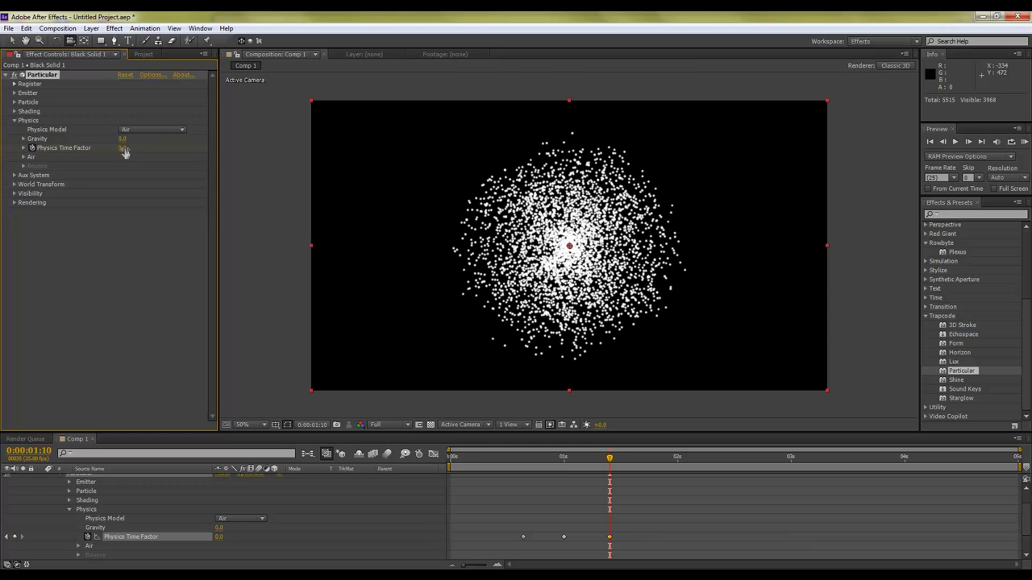
# Step: Play and scrub through the animation and orbit the camera to check how the particles speed up and freeze
pyautogui.moveTo(610, 467)
pyautogui.mouseDown()
pyautogui.moveTo(559, 472)
pyautogui.moveTo(627, 476)
pyautogui.mouseUp()
pyautogui.moveTo(634, 276)
pyautogui.mouseDown()
pyautogui.moveTo(525, 243)
pyautogui.moveTo(651, 284)
pyautogui.mouseUp()
pyautogui.moveTo(532, 458); pyautogui.dragTo(492, 462)
pyautogui.press('Return')
pyautogui.press('space')
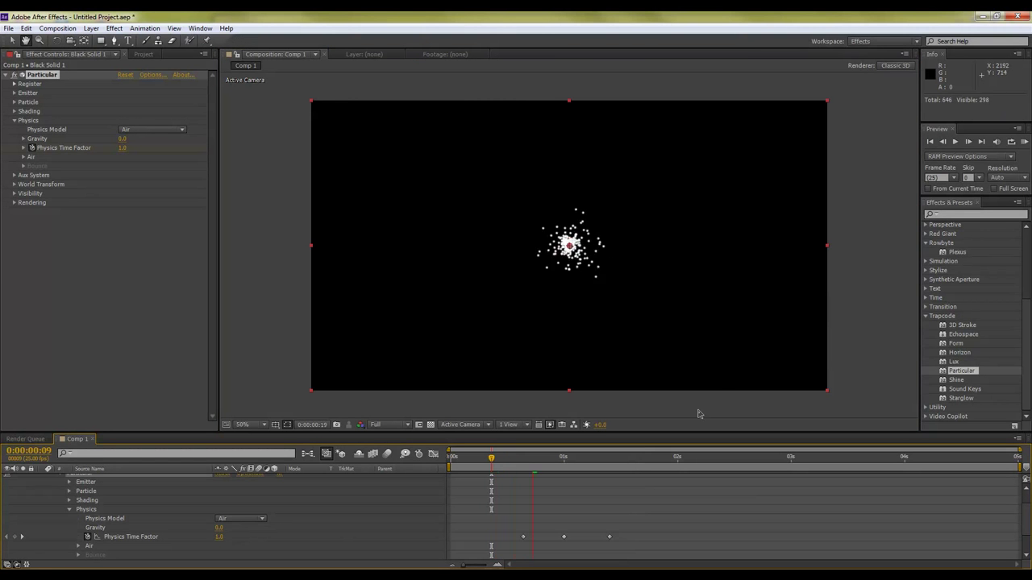
pyautogui.moveTo(500, 464); pyautogui.dragTo(562, 470)
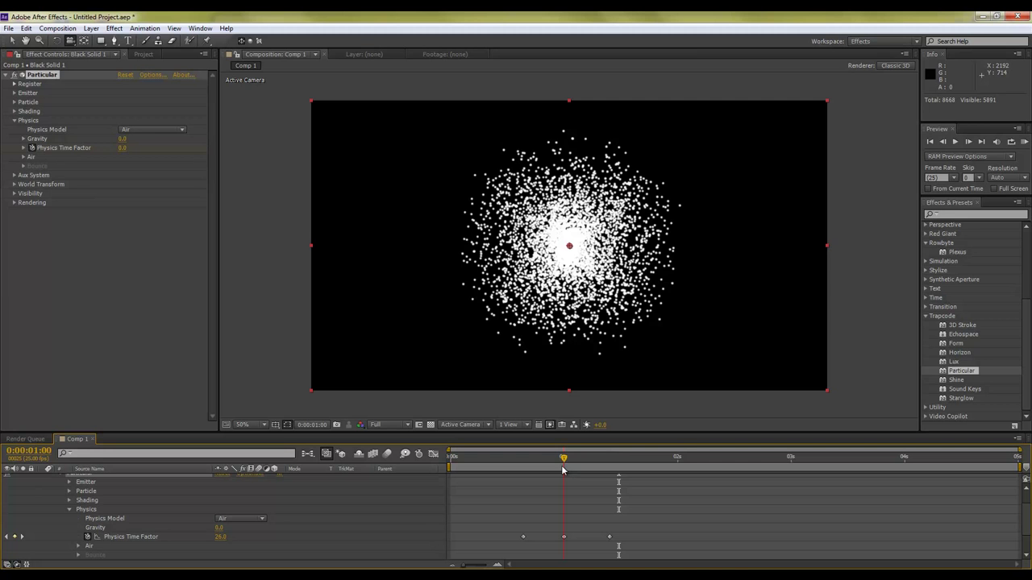
pyautogui.moveTo(563, 470); pyautogui.dragTo(632, 478)
pyautogui.moveTo(668, 316); pyautogui.dragTo(613, 320)
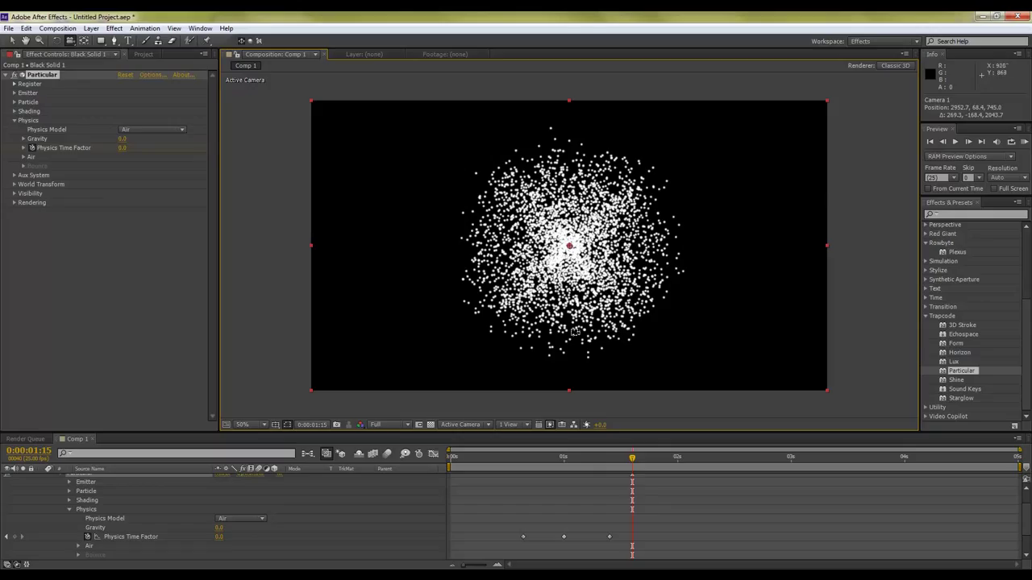
# Step: Add a Physics Time Factor keyframe holding the value 0 at 0:00:01:20
pyautogui.moveTo(631, 461); pyautogui.dragTo(655, 465)
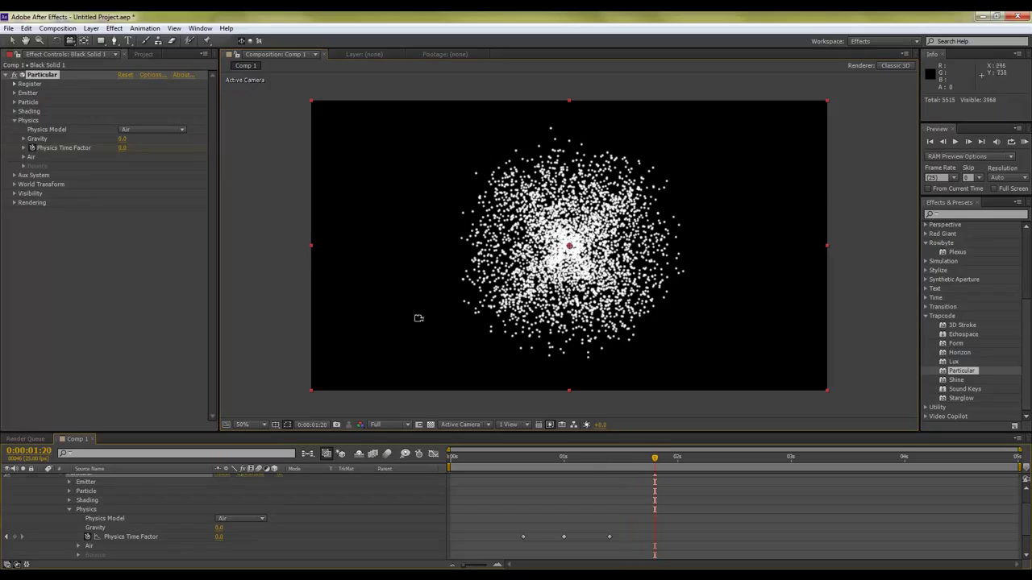
pyautogui.click(15, 537)
# Step: Keyframe the Physics Time Factor to -10 at 0:00:02:06
pyautogui.moveTo(657, 464); pyautogui.dragTo(705, 462)
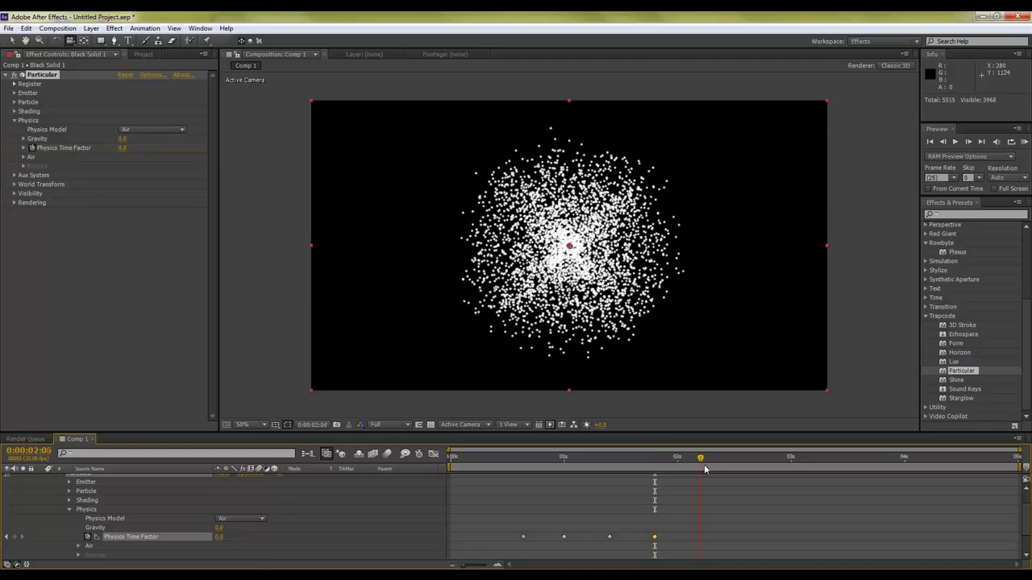
pyautogui.click(121, 150)
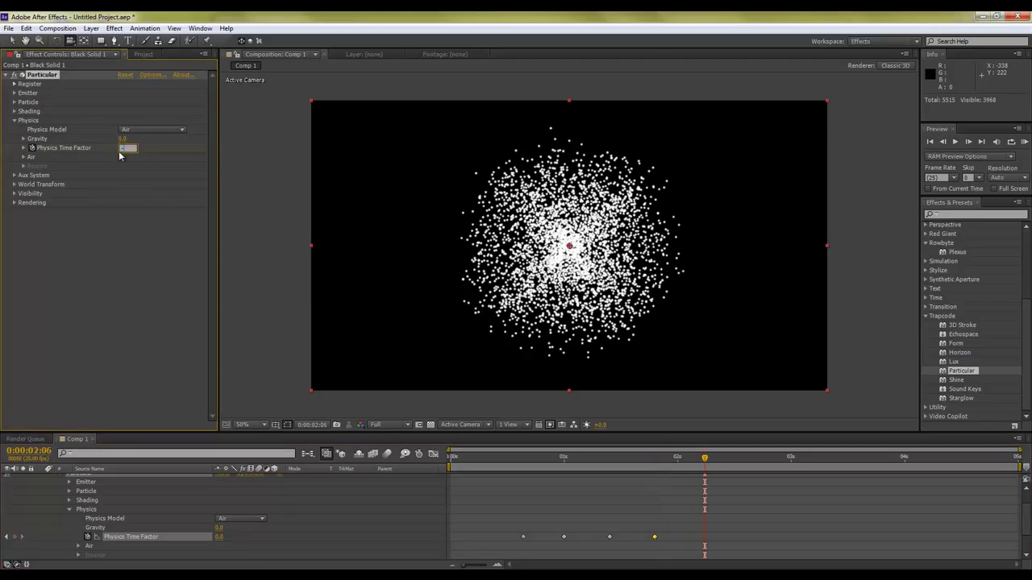
pyautogui.write('-10')
pyautogui.press('Return')
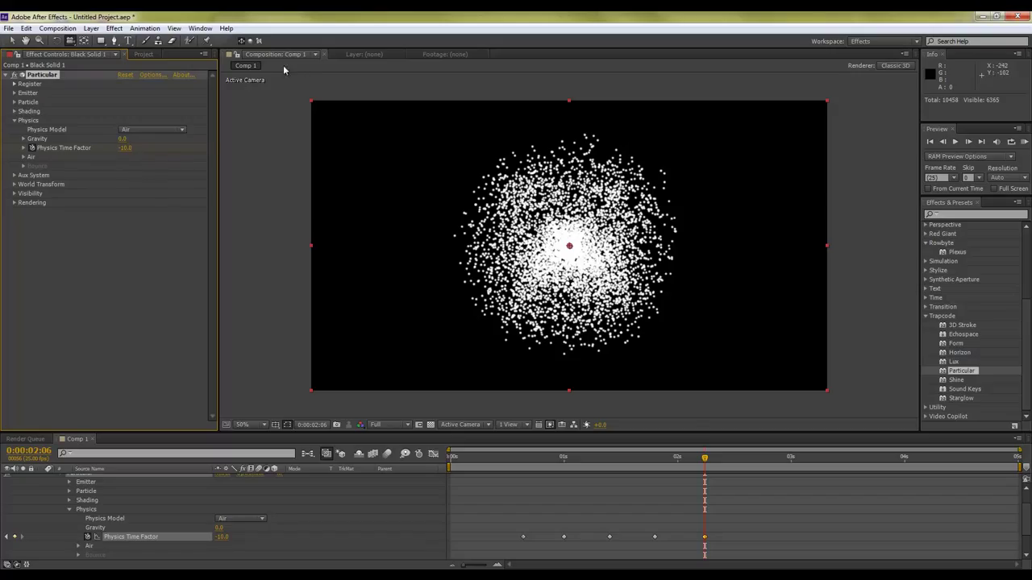
# Step: Scrub through the particle animation and orbit the camera around the burst at 0:00:01:05 to inspect the time effect
pyautogui.moveTo(668, 459); pyautogui.dragTo(808, 482)
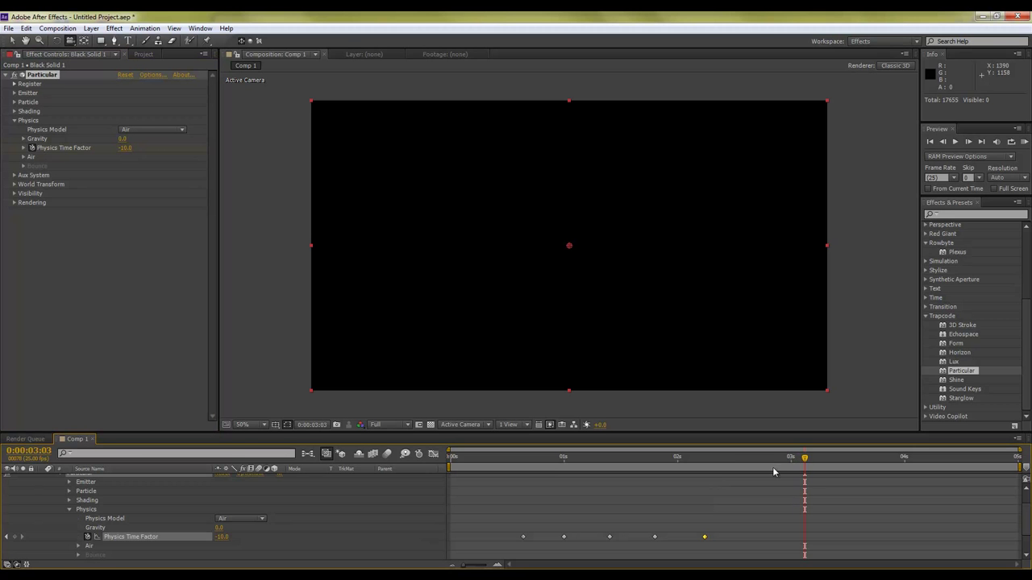
pyautogui.moveTo(738, 470); pyautogui.dragTo(586, 469)
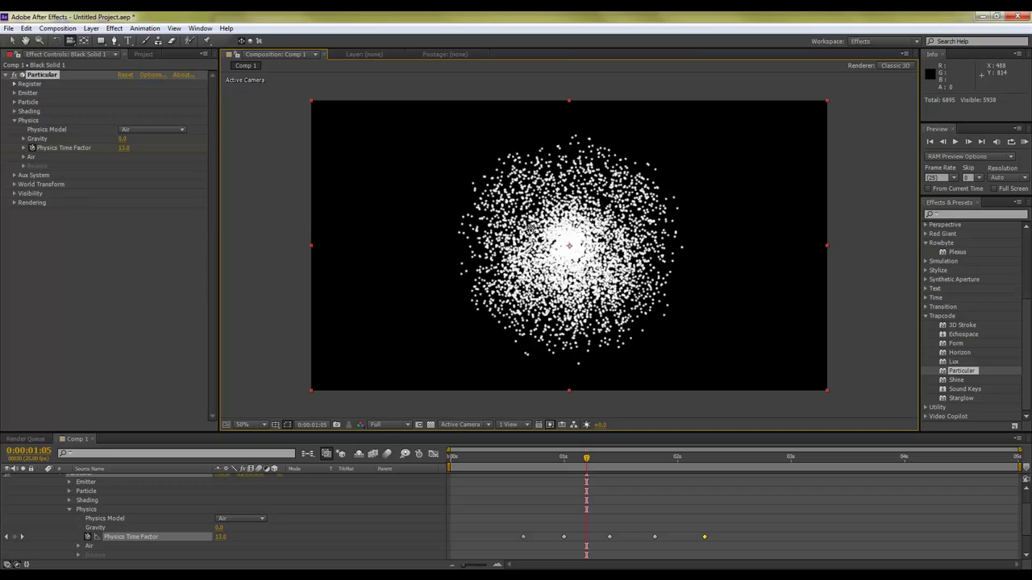
pyautogui.moveTo(674, 254); pyautogui.dragTo(634, 267)
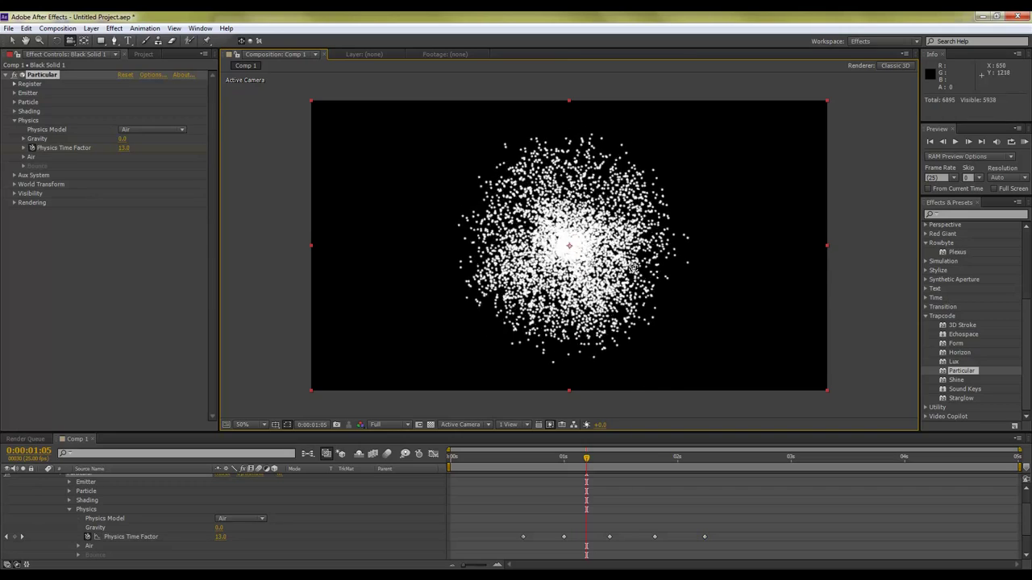
pyautogui.moveTo(643, 228); pyautogui.dragTo(569, 281)
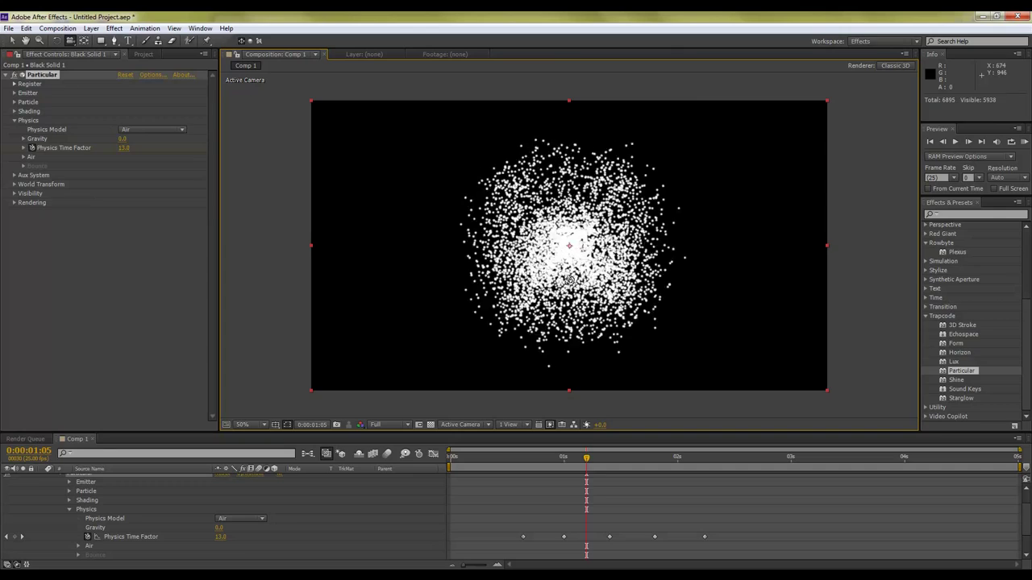
pyautogui.moveTo(677, 277); pyautogui.dragTo(581, 279)
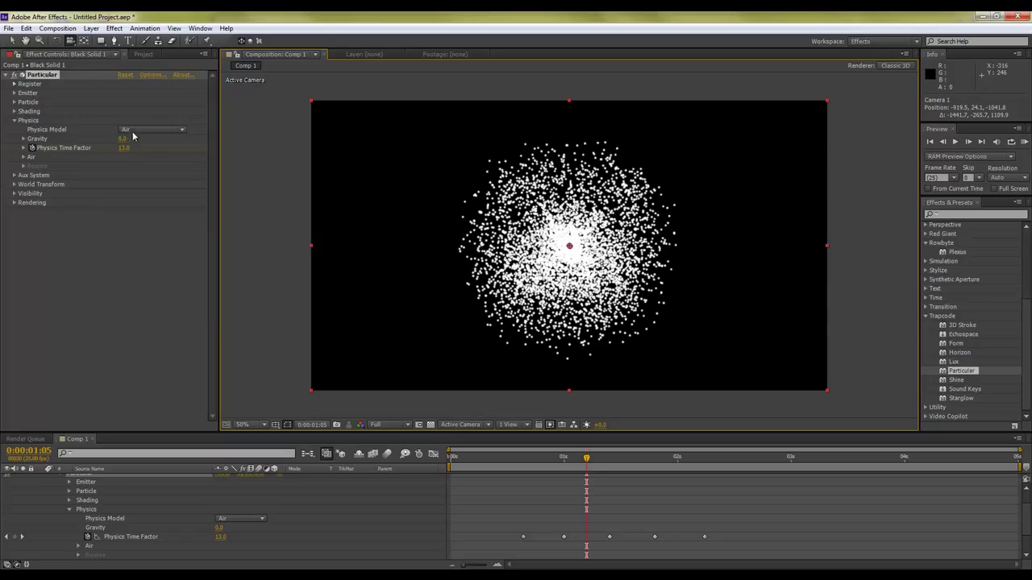
# Step: Reset the Particular effect and delete its Physics Time Factor keyframes, then scrub to 0:00:00:11
pyautogui.click(124, 74)
pyautogui.moveTo(451, 516); pyautogui.dragTo(786, 557)
pyautogui.press('Delete')
pyautogui.moveTo(495, 461)
pyautogui.mouseDown()
pyautogui.moveTo(451, 461)
pyautogui.moveTo(888, 477)
pyautogui.moveTo(887, 466)
pyautogui.moveTo(521, 461)
pyautogui.moveTo(845, 463)
pyautogui.moveTo(449, 461)
pyautogui.moveTo(500, 460)
pyautogui.mouseUp()
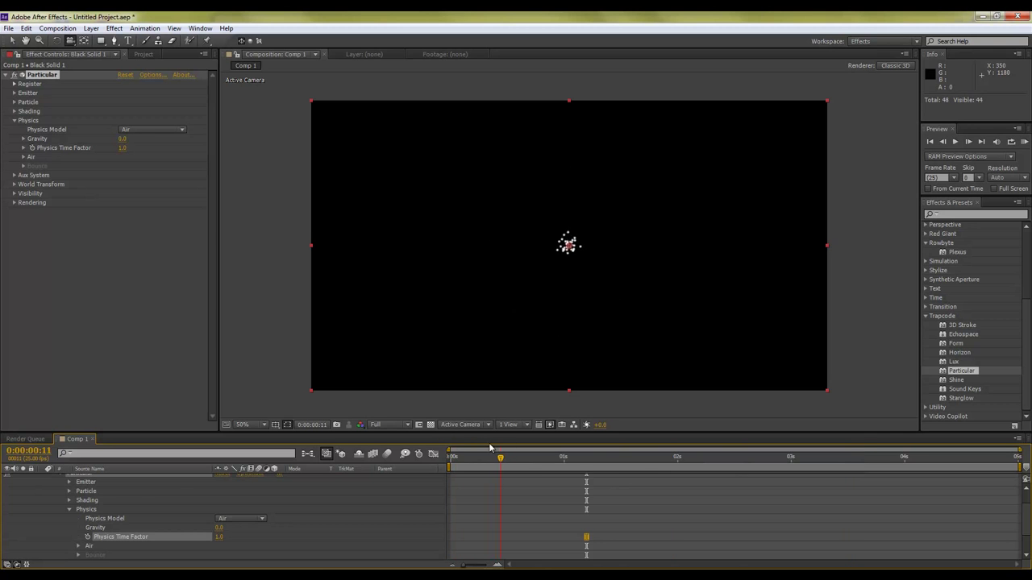
# Step: Collapse the Physics settings of Particular and expand its Emitter settings
pyautogui.click(69, 513)
pyautogui.click(14, 120)
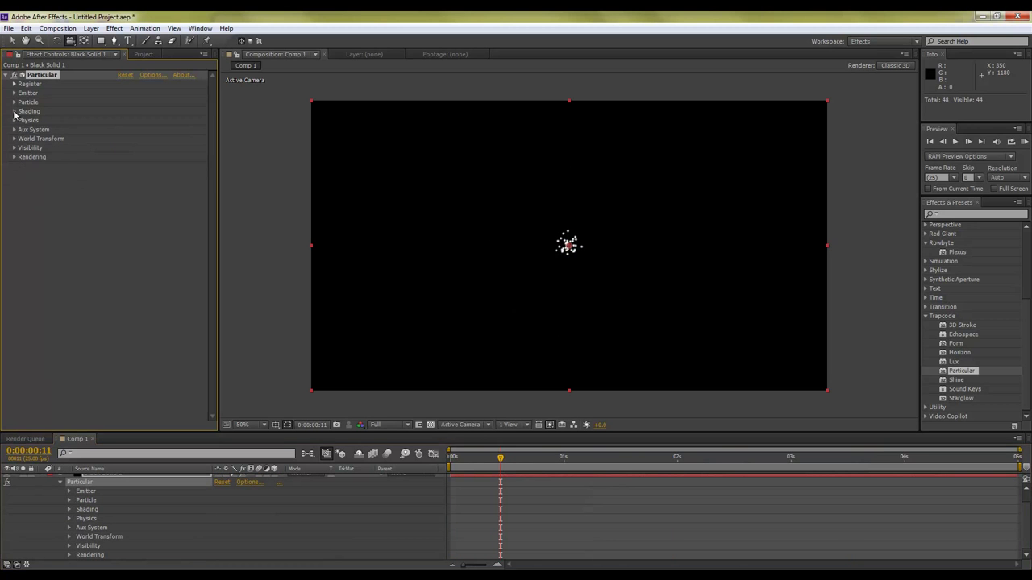
pyautogui.click(15, 94)
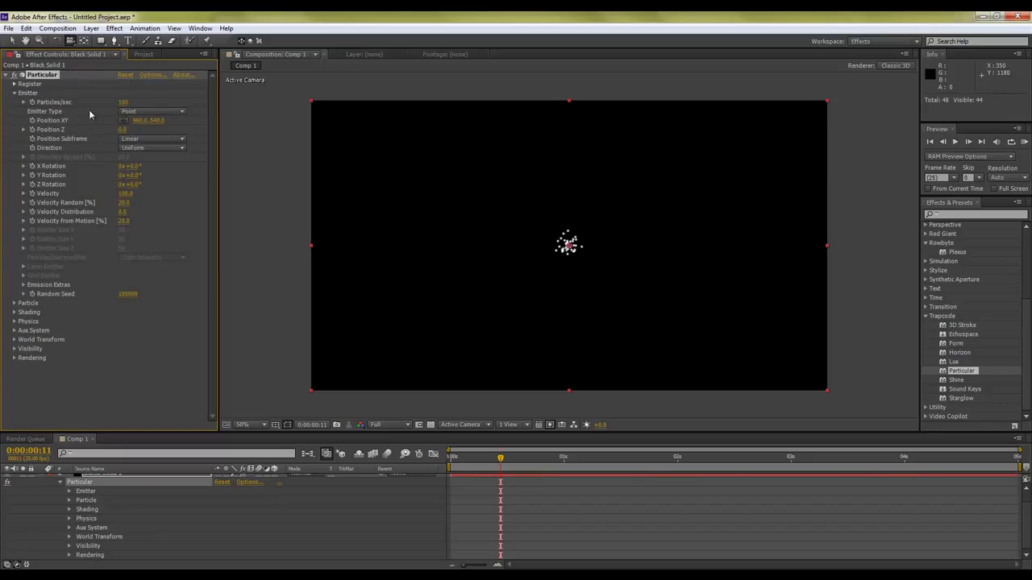
# Step: Set the emitter's Particles/sec to 500 and preview the emission along the timeline
pyautogui.moveTo(492, 458); pyautogui.dragTo(582, 458)
pyautogui.click(125, 102)
pyautogui.write('500')
pyautogui.press('Return')
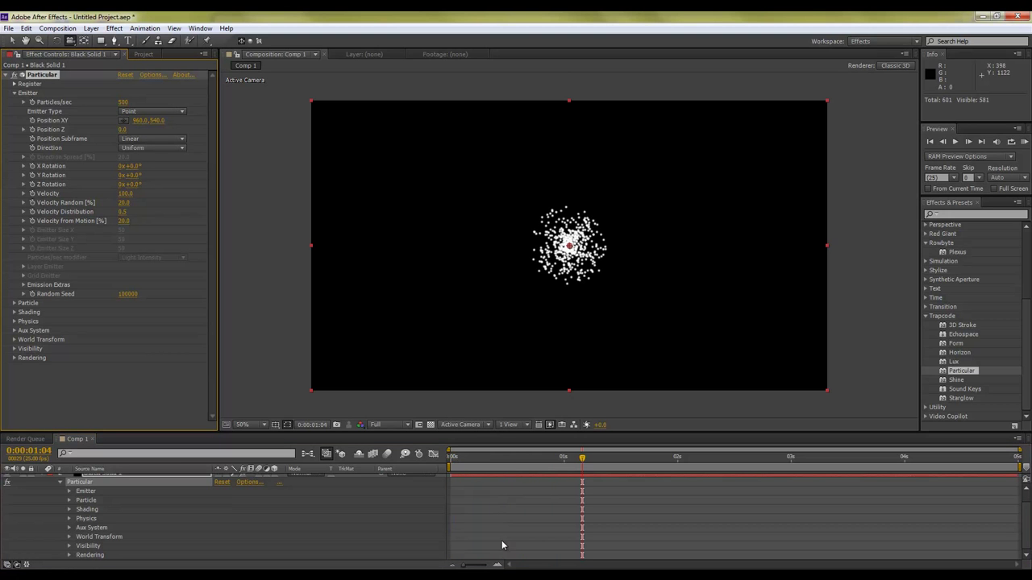
pyautogui.press('space')
pyautogui.moveTo(487, 461); pyautogui.dragTo(886, 466)
# Step: Lower the emitter's Particles/sec to 20 and scrub from the start to 0:00:03:08
pyautogui.click(125, 103)
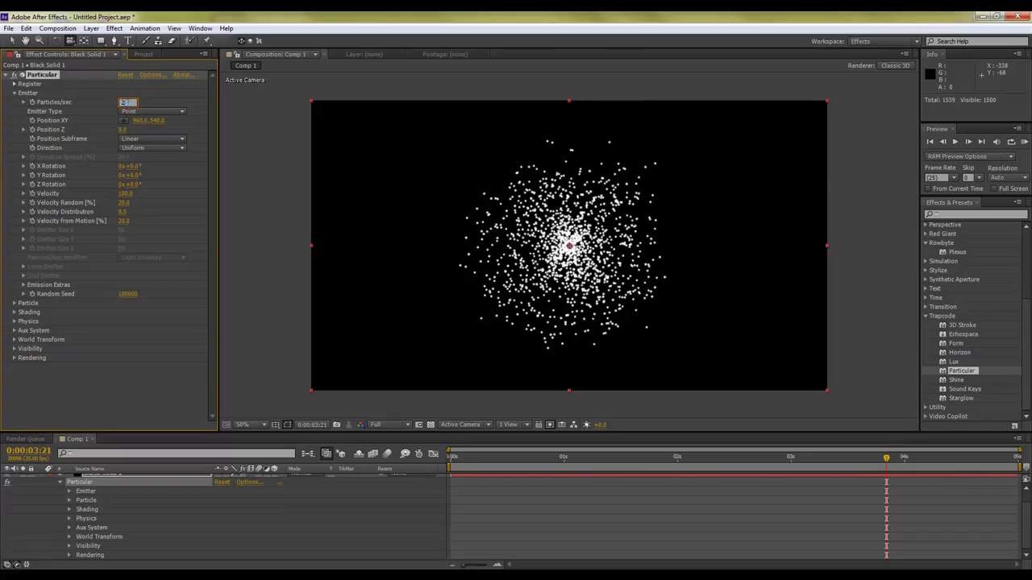
pyautogui.write('20')
pyautogui.press('Return')
pyautogui.moveTo(450, 464); pyautogui.dragTo(827, 466)
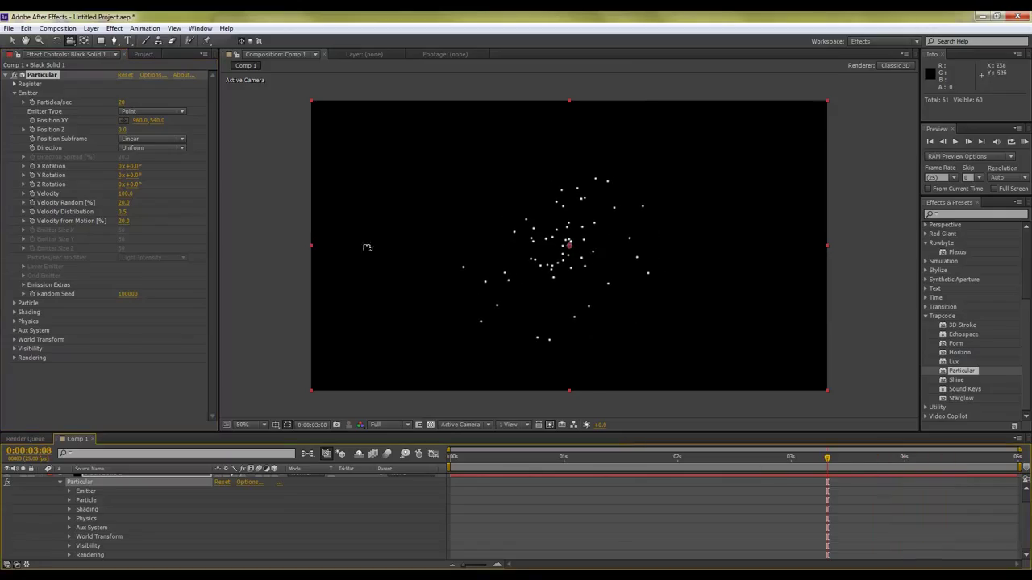
# Step: Change the Emitter Type to Box and play the animation from the start
pyautogui.click(151, 113)
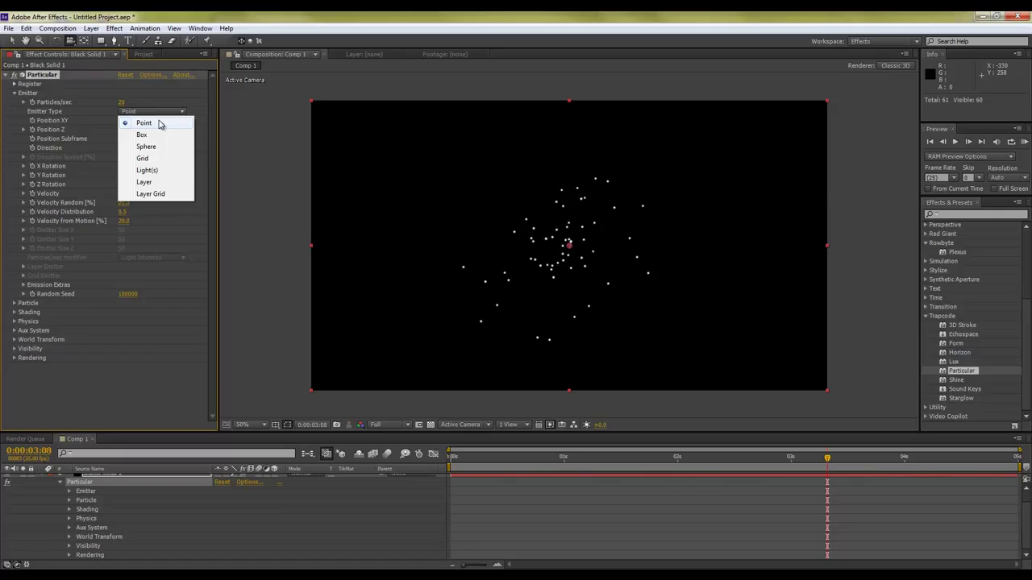
pyautogui.click(163, 136)
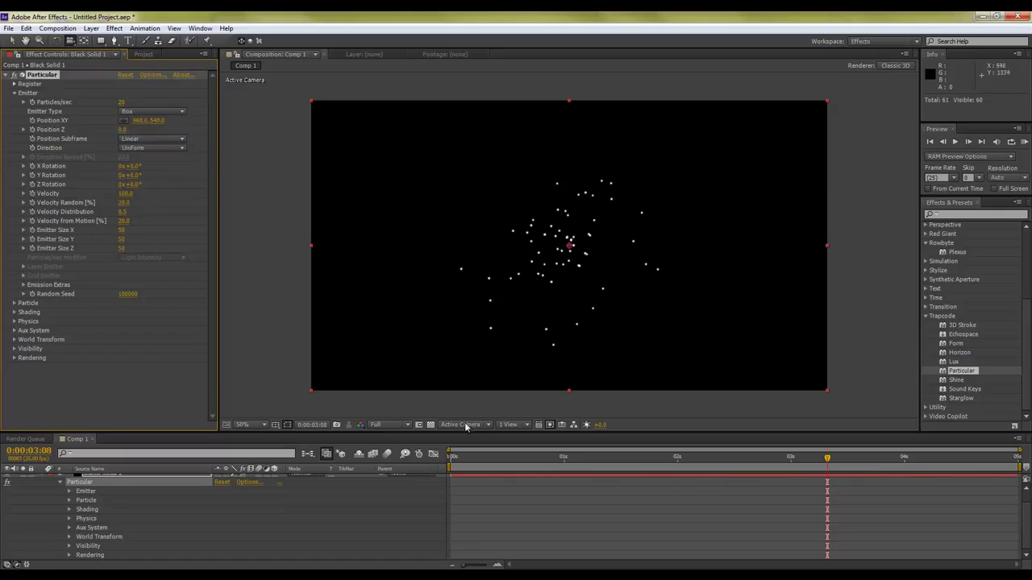
pyautogui.click(137, 112)
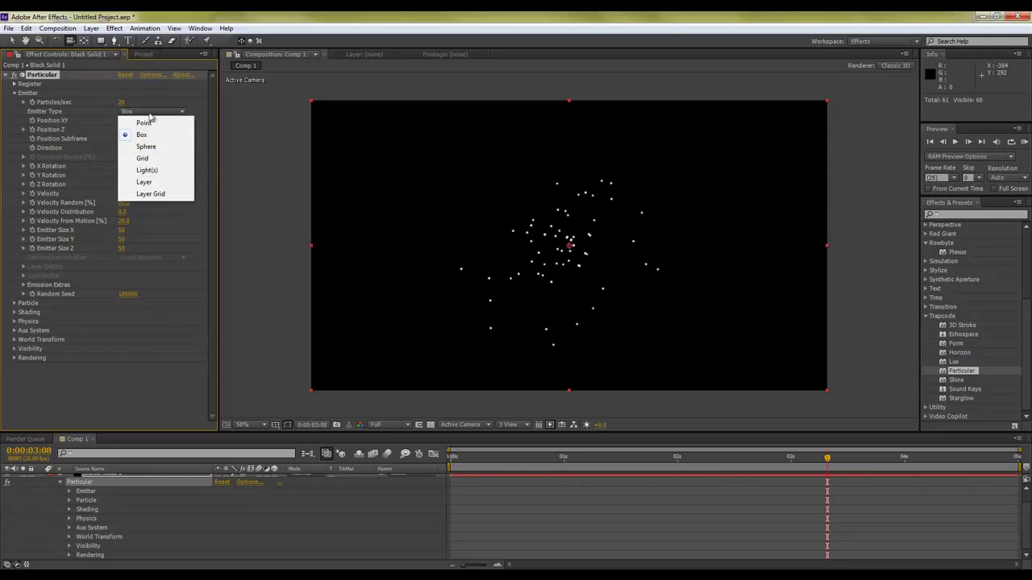
pyautogui.click(157, 367)
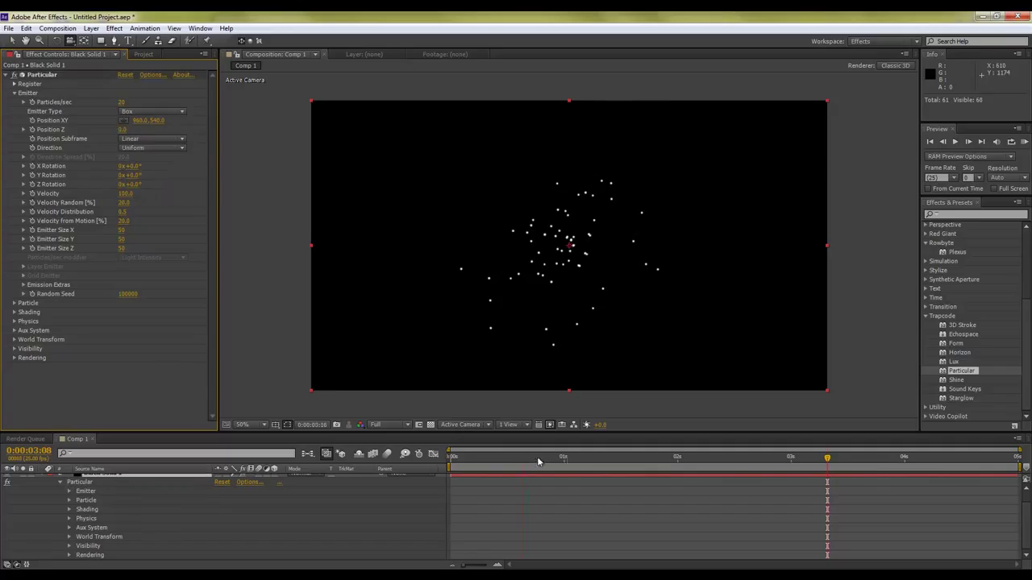
pyautogui.click(450, 457)
pyautogui.press('space')
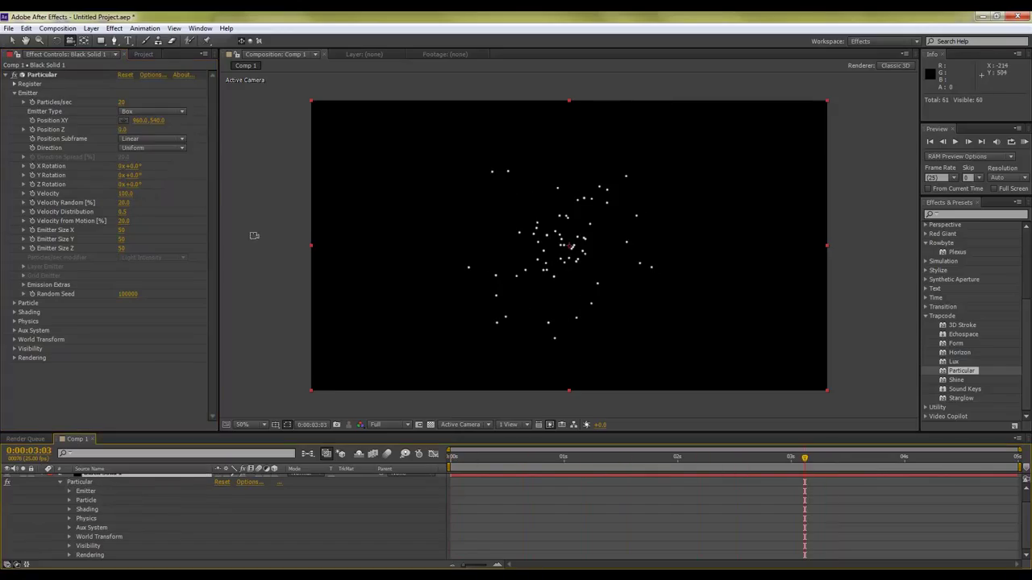
# Step: Set the emitter's Velocity, Velocity Random, Velocity Distribution and Velocity from Motion all to 0
pyautogui.click(125, 202)
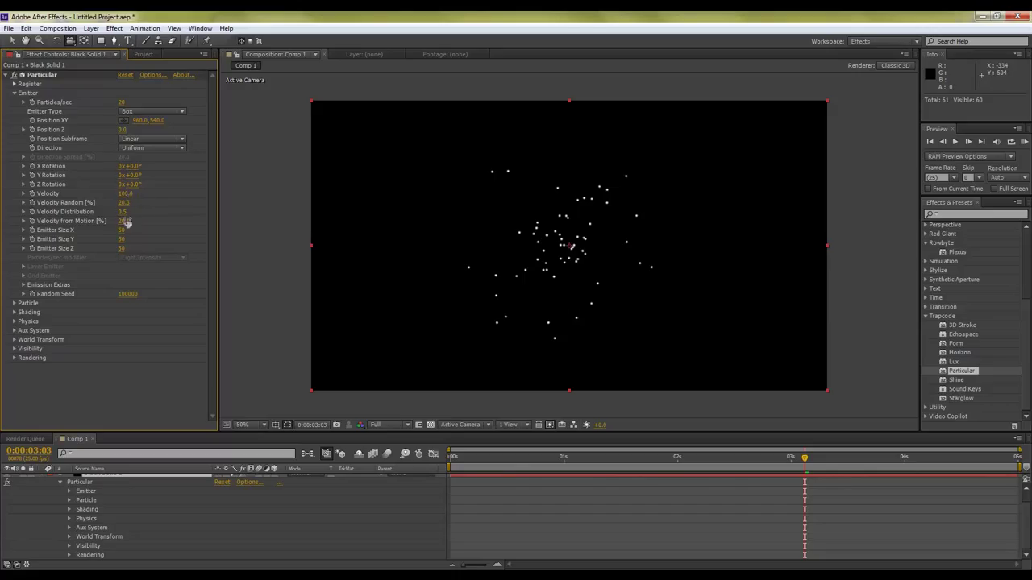
pyautogui.click(126, 195)
pyautogui.write('0')
pyautogui.press('Tab')
pyautogui.write('0')
pyautogui.press('Tab')
pyautogui.write('0')
pyautogui.press('Tab')
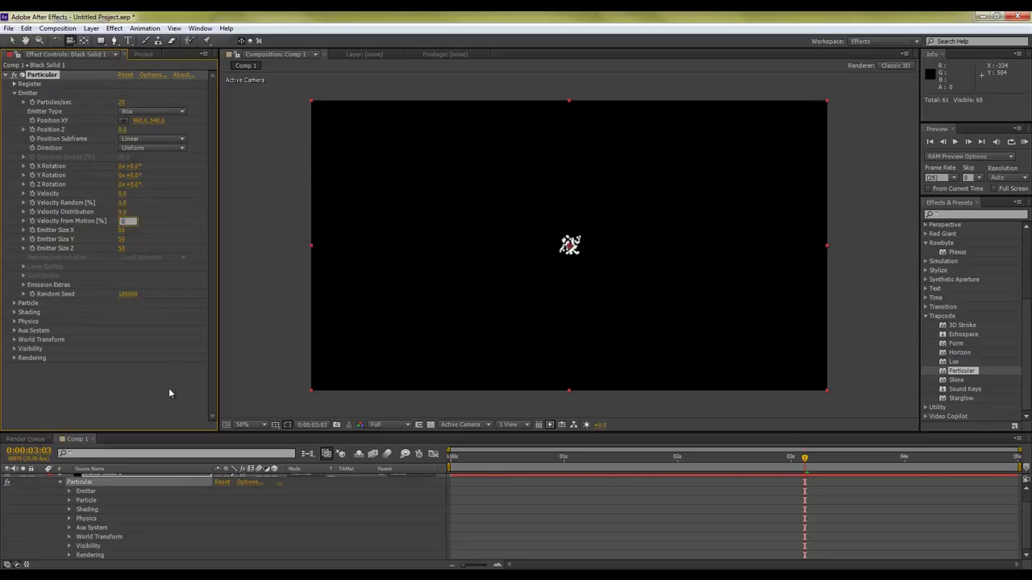
pyautogui.write('0')
pyautogui.press('Return')
# Step: Raise Particles/sec to 500 and inspect the motionless box of particles closer up along the timeline
pyautogui.moveTo(489, 467); pyautogui.dragTo(641, 458)
pyautogui.click(125, 102)
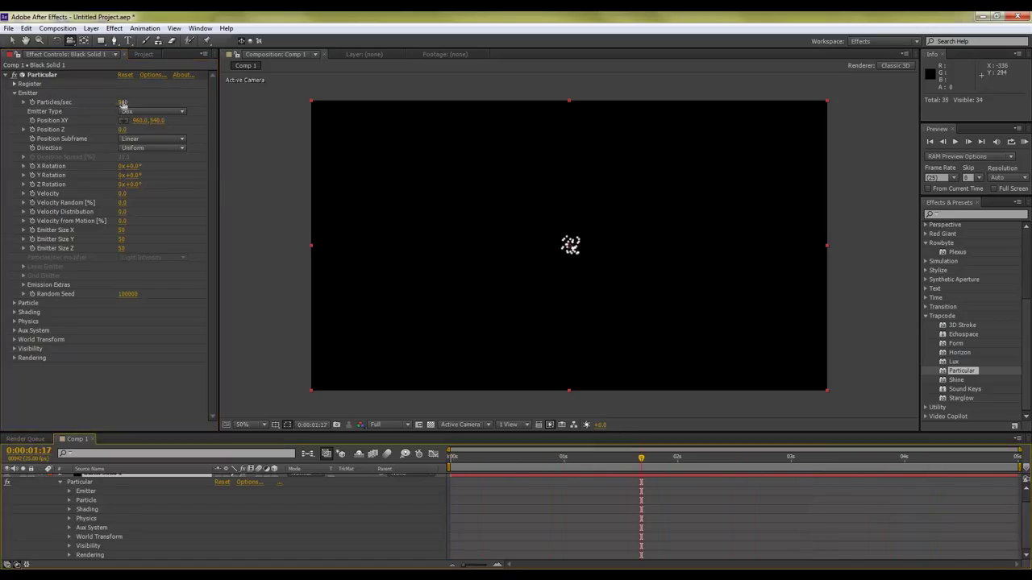
pyautogui.write('500')
pyautogui.press('Return')
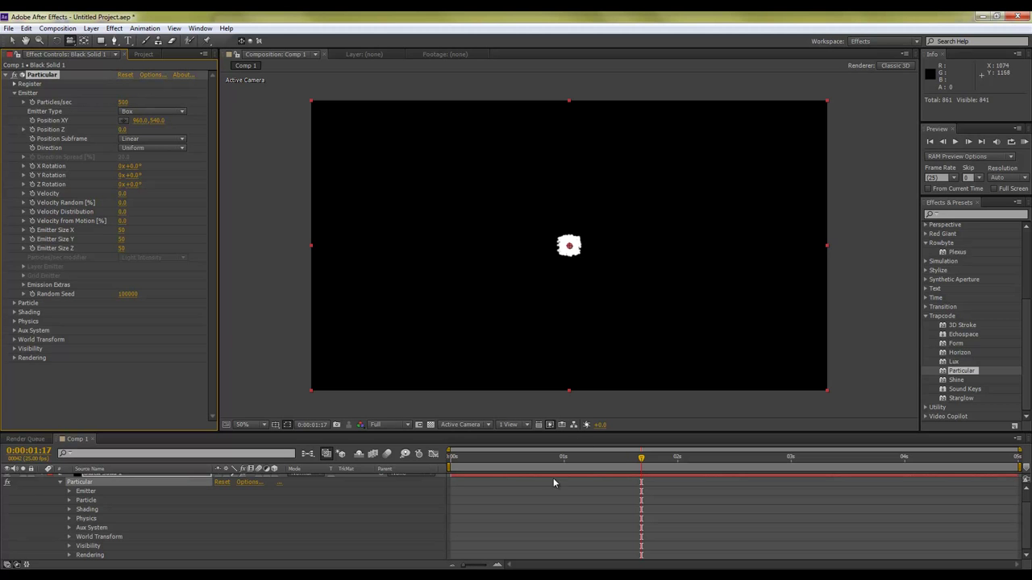
pyautogui.click(547, 311)
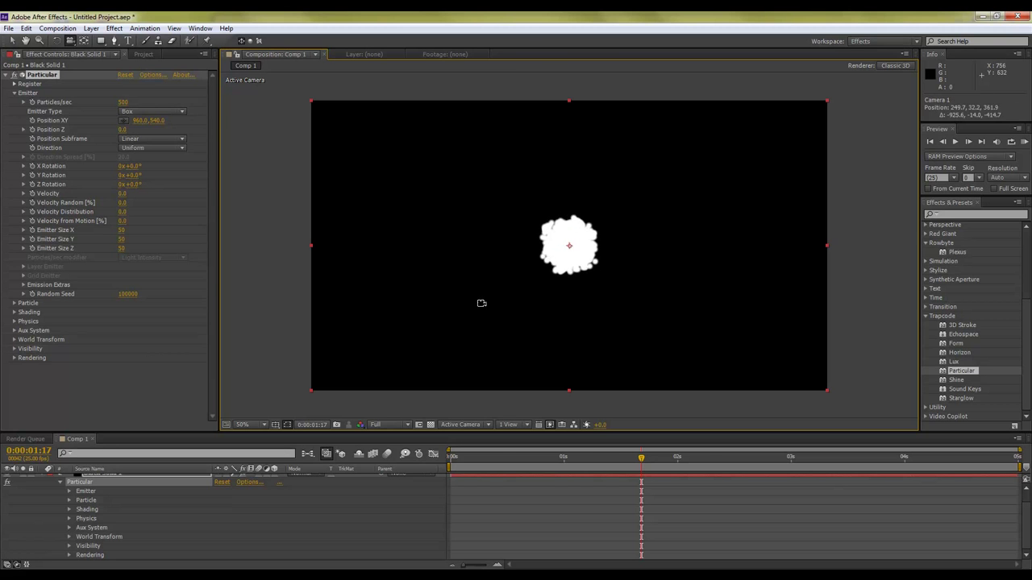
pyautogui.moveTo(456, 466); pyautogui.dragTo(904, 466)
# Step: Switch the Emitter Type to Point and scrub to 0:00:01:00 to compare it with the box
pyautogui.click(153, 111)
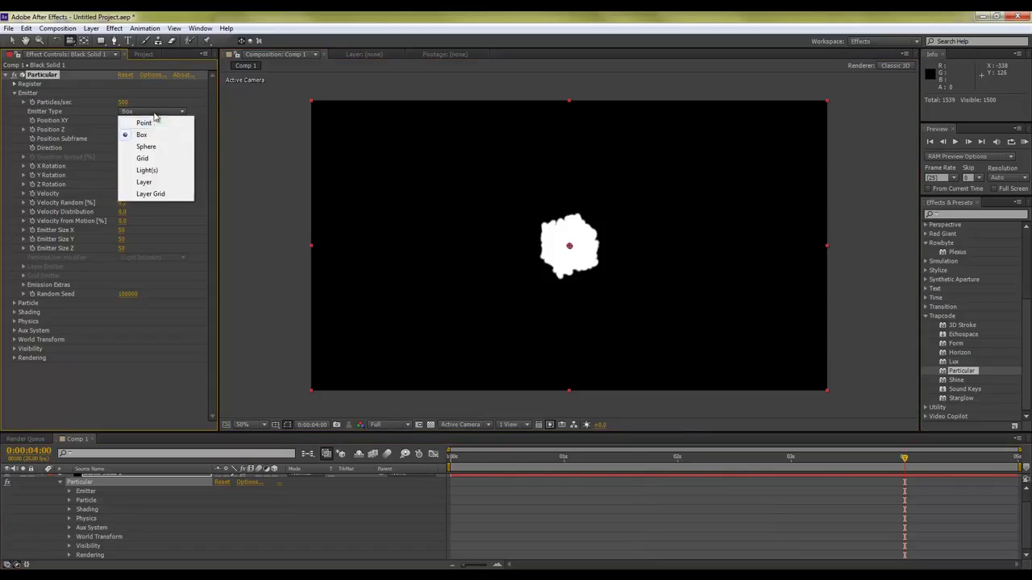
pyautogui.click(141, 119)
pyautogui.moveTo(452, 461); pyautogui.dragTo(564, 467)
pyautogui.click(564, 461)
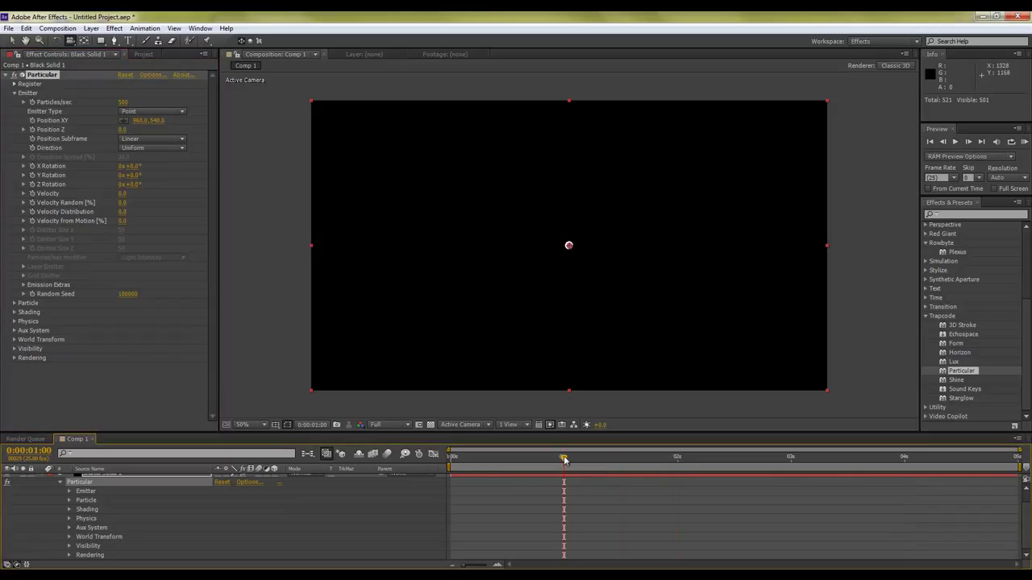
# Step: Set the Emitter Type to Box with Emitter Size X, Y and Z each at 1
pyautogui.click(133, 114)
pyautogui.click(140, 132)
pyautogui.click(121, 229)
pyautogui.write('1')
pyautogui.press('Tab')
pyautogui.write('1')
pyautogui.press('Tab')
pyautogui.write('1')
pyautogui.press('Return')
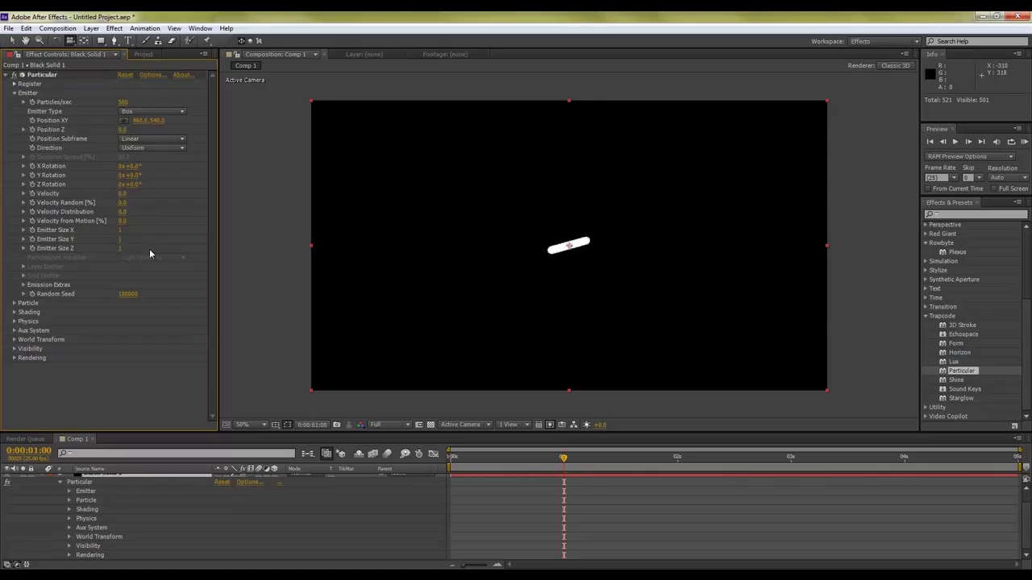
# Step: Stretch Emitter Size Z to 379 and move the camera so the particle line lies horizontally in the upper part of the frame
pyautogui.moveTo(121, 248); pyautogui.dragTo(334, 255)
pyautogui.press('c')
pyautogui.moveTo(629, 299); pyautogui.dragTo(601, 287)
pyautogui.moveTo(534, 369); pyautogui.dragTo(516, 320)
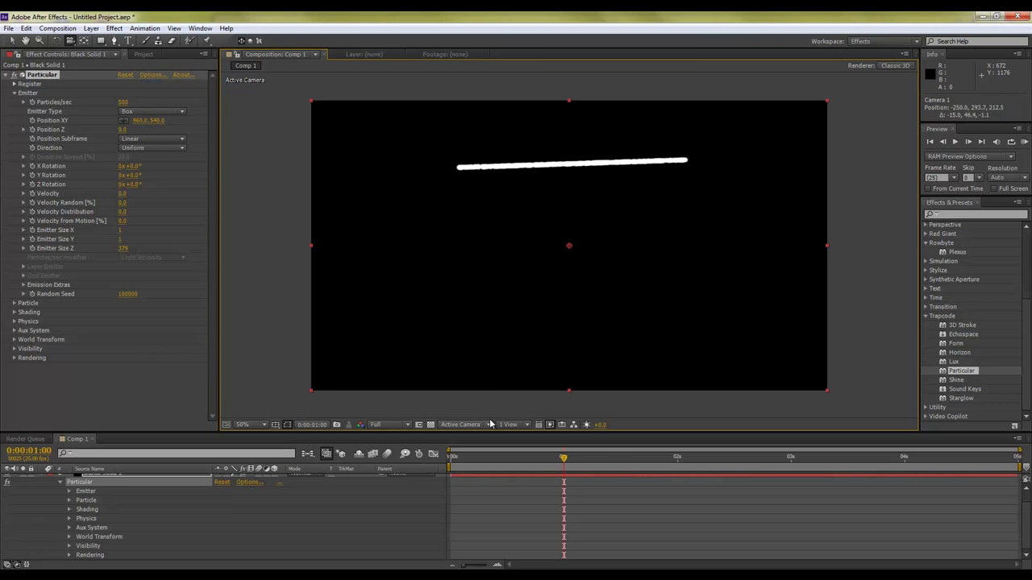
pyautogui.click(443, 458)
pyautogui.moveTo(442, 461); pyautogui.dragTo(648, 457)
pyautogui.click(645, 441)
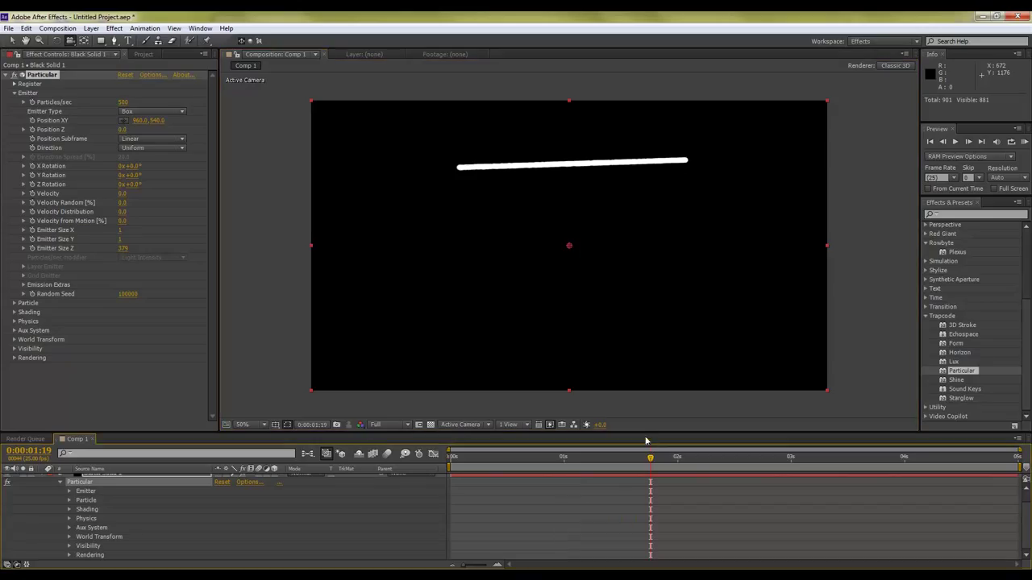
# Step: Increase Emitter Size Z to 882 and adjust the camera so the particle line spans the frame's upper edge
pyautogui.moveTo(669, 346); pyautogui.dragTo(672, 348)
pyautogui.moveTo(123, 248); pyautogui.dragTo(313, 253)
pyautogui.moveTo(540, 256); pyautogui.dragTo(520, 224)
pyautogui.moveTo(122, 254); pyautogui.dragTo(175, 247)
pyautogui.moveTo(540, 212); pyautogui.dragTo(535, 186)
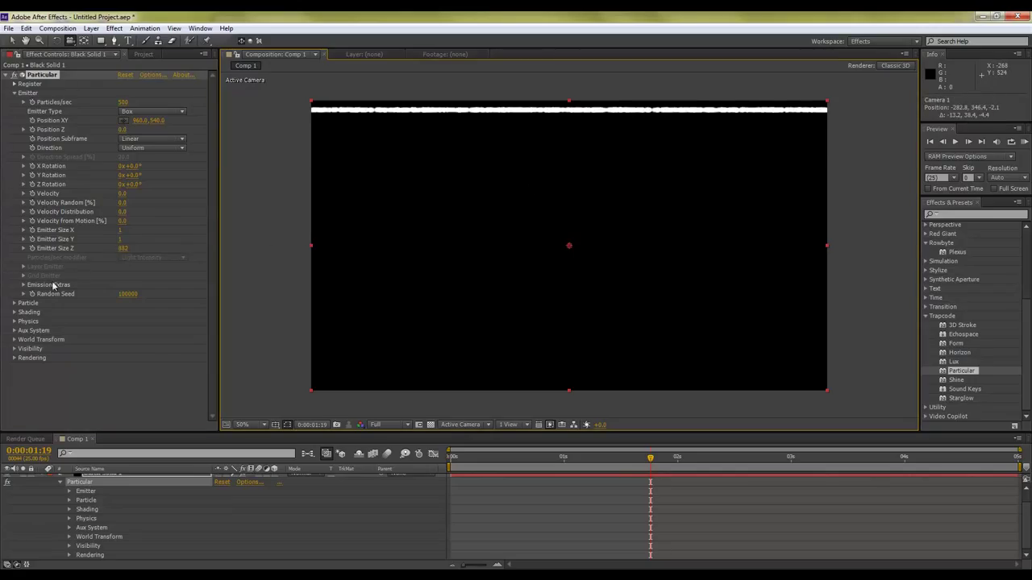
# Step: Set the Physics Gravity to 9.8 and scrub to 0:00:04:00 to preview the falling particles
pyautogui.click(15, 322)
pyautogui.click(127, 339)
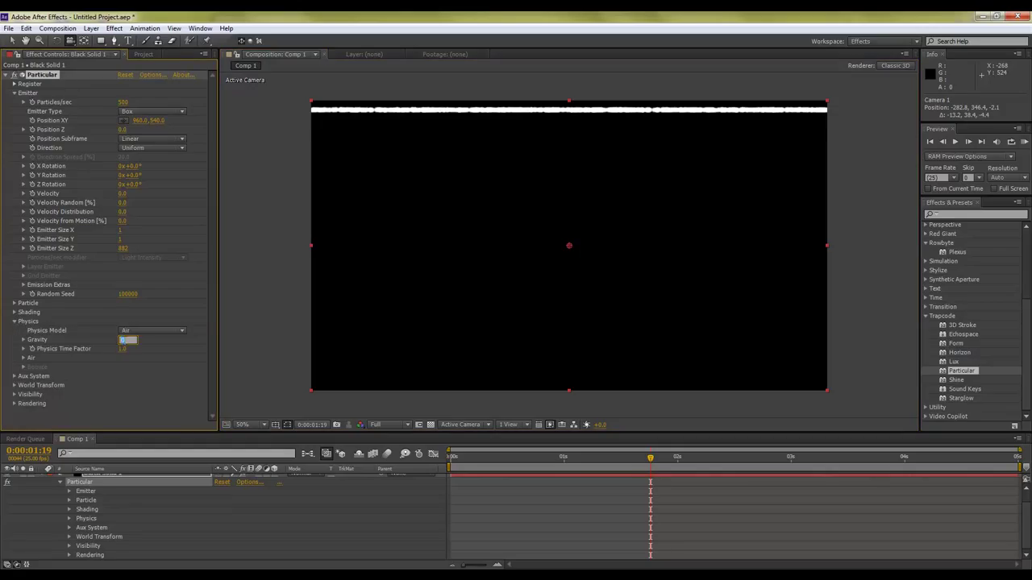
pyautogui.write('9.8')
pyautogui.press('Return')
pyautogui.moveTo(477, 458); pyautogui.dragTo(903, 478)
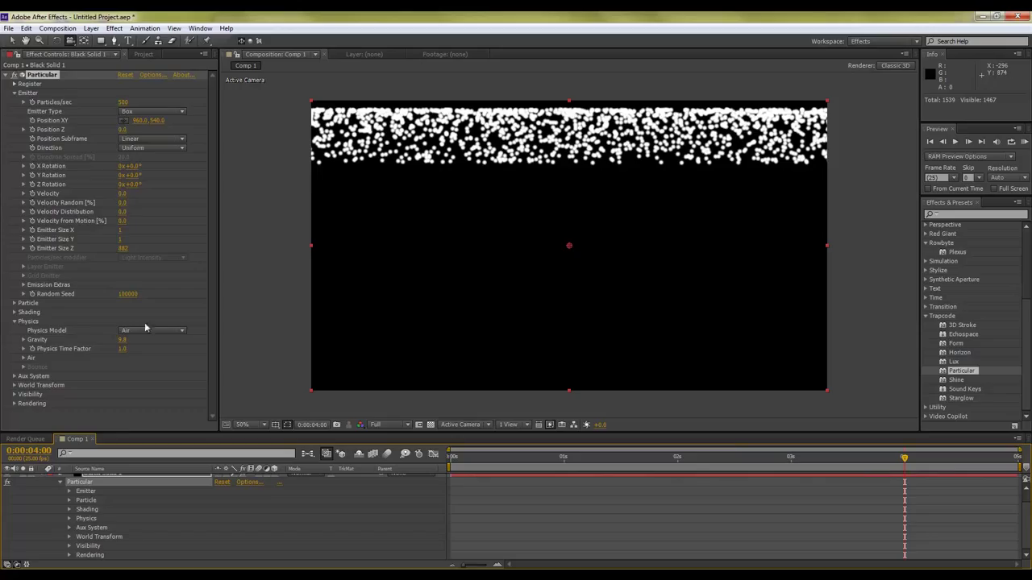
# Step: Set the particle Life to 6 seconds and scrub through the longer fall to 0:00:04:17
pyautogui.click(14, 304)
pyautogui.scroll(-3, 14, 307)
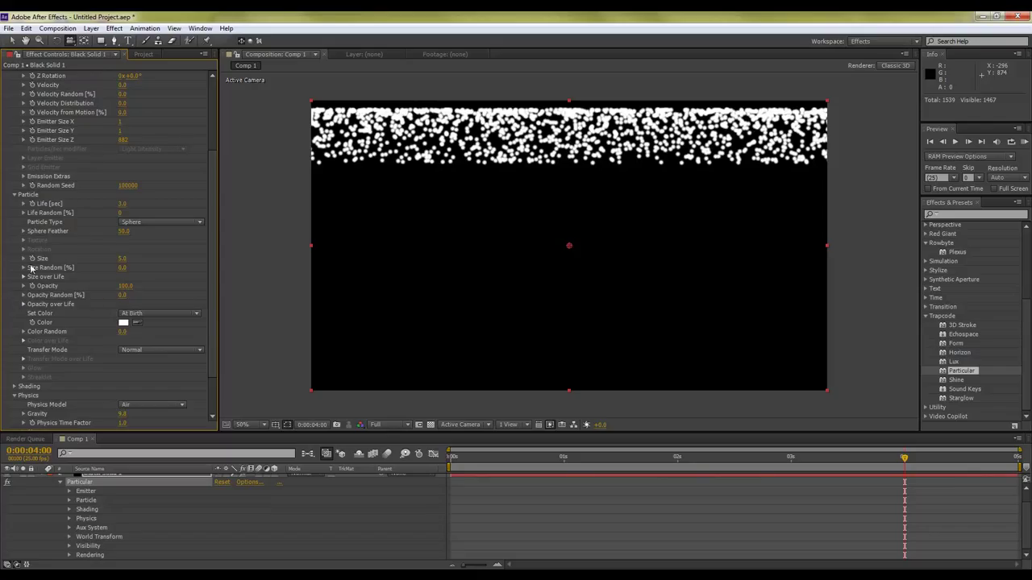
pyautogui.click(123, 204)
pyautogui.write('6')
pyautogui.press('Return')
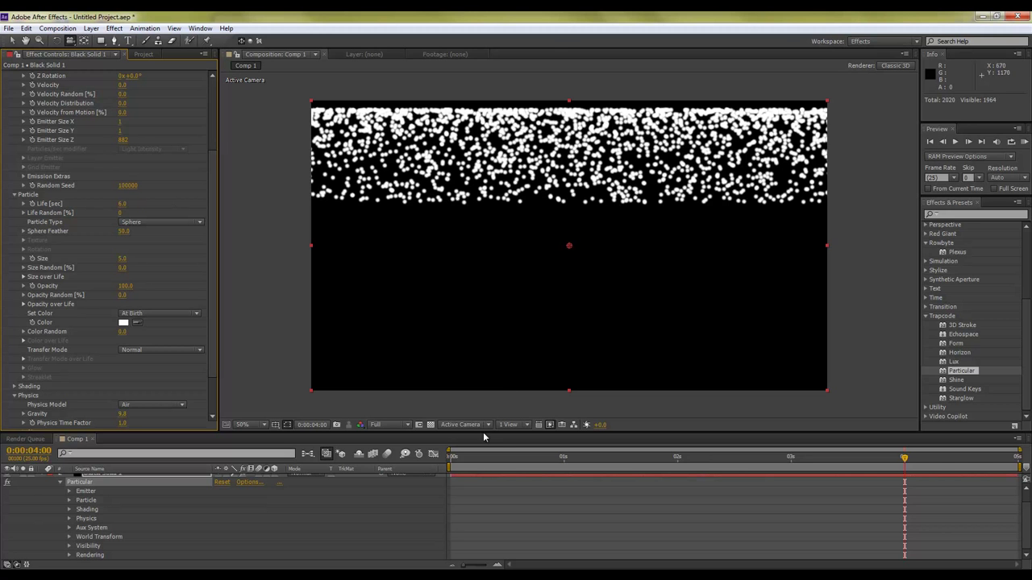
pyautogui.click(468, 463)
pyautogui.moveTo(496, 465); pyautogui.dragTo(984, 481)
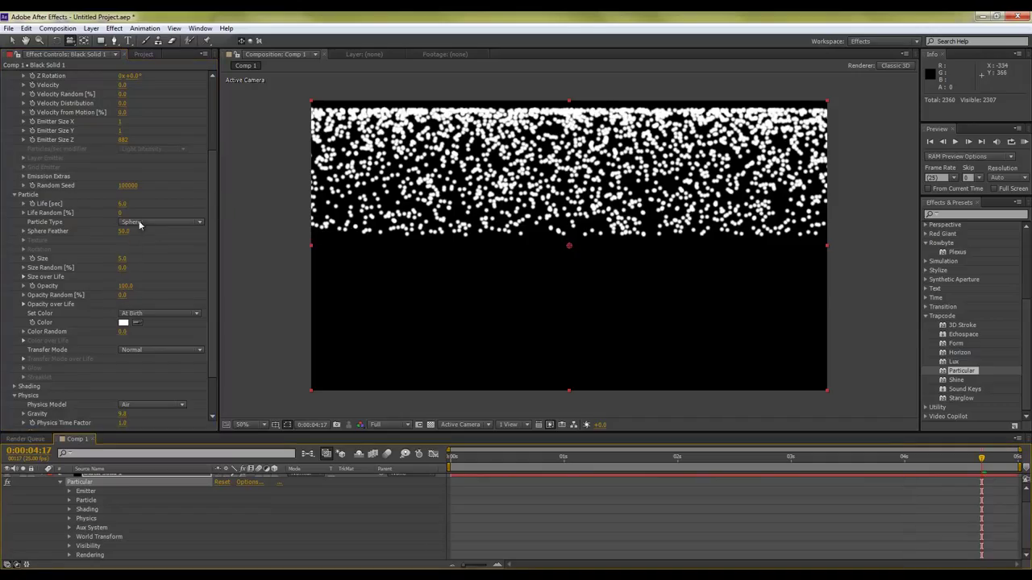
# Step: Set the particle Life to 3 seconds
pyautogui.click(123, 204)
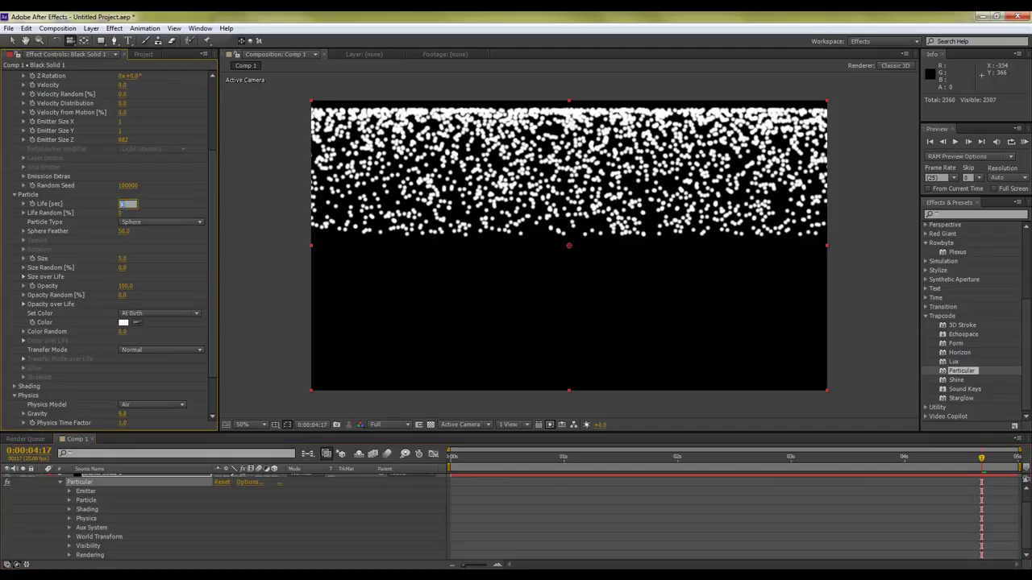
pyautogui.write('3')
pyautogui.press('Return')
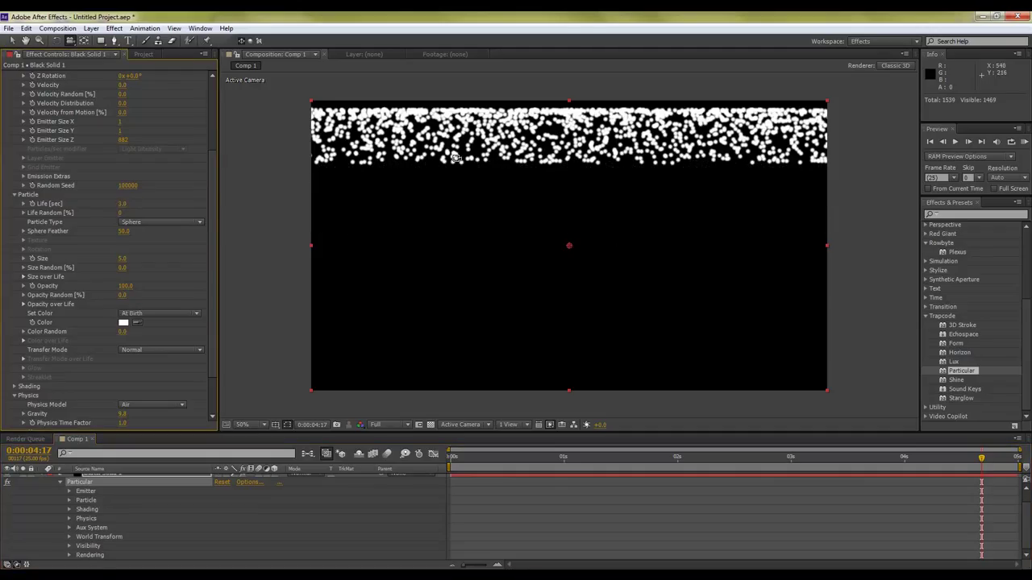
# Step: Experiment with the emitter Velocity, trying values of 0 and 50
pyautogui.moveTo(209, 229); pyautogui.dragTo(217, 178)
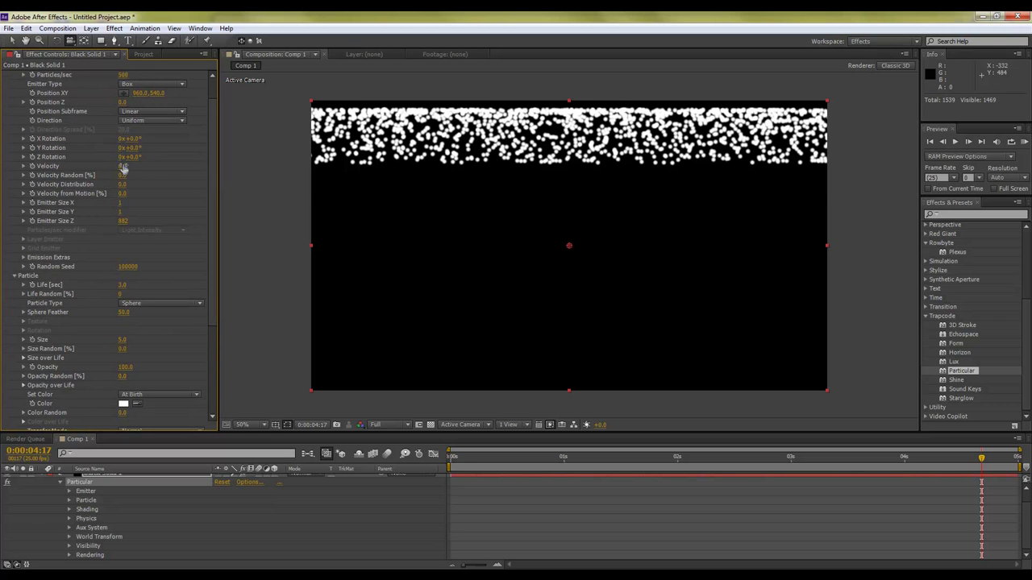
pyautogui.moveTo(123, 165); pyautogui.dragTo(121, 165)
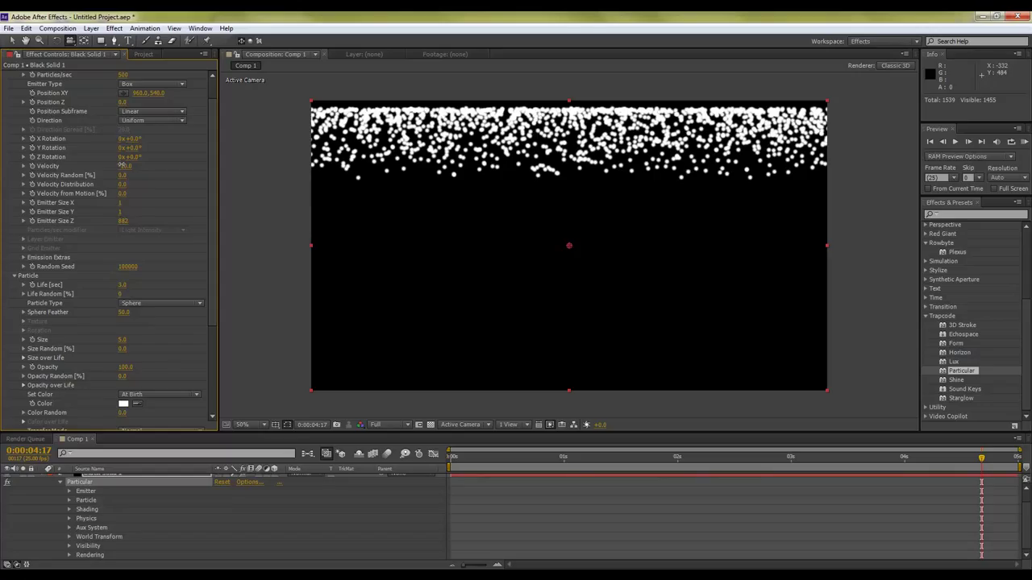
pyautogui.press('KP_0')
pyautogui.press('Return')
pyautogui.click(122, 166)
pyautogui.write('50')
pyautogui.press('Return')
# Step: Raise the Physics Gravity to 49.8 and scrub to 0:00:03:04 to preview the faster fall
pyautogui.moveTo(212, 190); pyautogui.dragTo(172, 330)
pyautogui.moveTo(130, 363); pyautogui.dragTo(134, 370)
pyautogui.moveTo(484, 459); pyautogui.dragTo(812, 490)
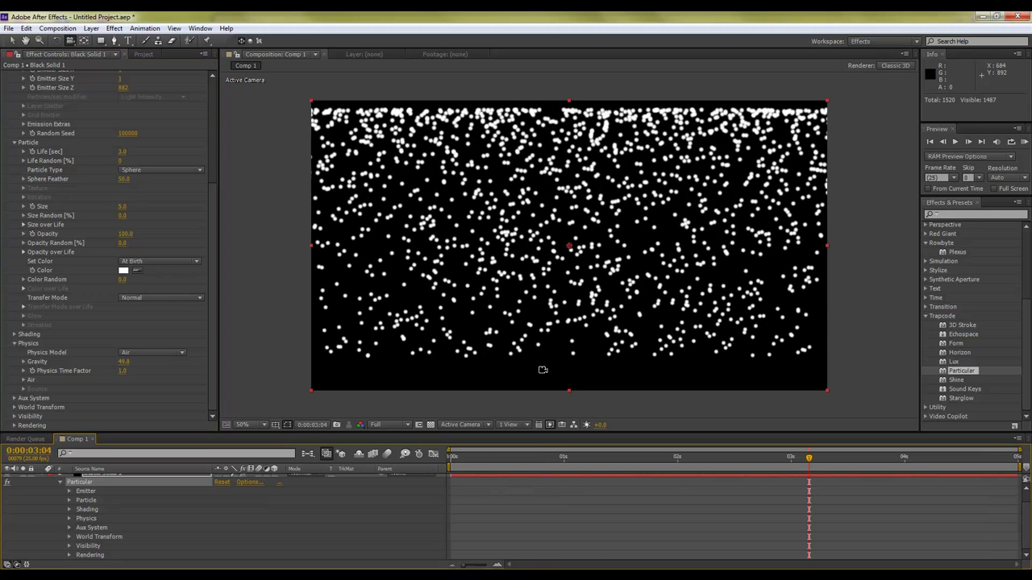
# Step: Try the Glow Sphere, Star and Cloudlet particle types on the falling particles and return to Sphere
pyautogui.click(214, 222)
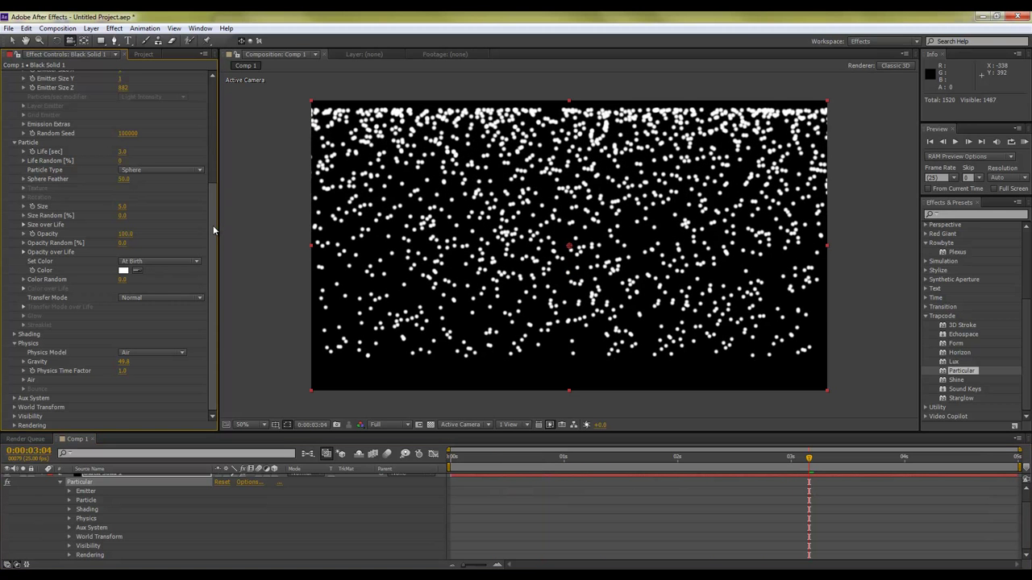
pyautogui.click(135, 171)
pyautogui.click(146, 194)
pyautogui.click(157, 172)
pyautogui.click(155, 205)
pyautogui.click(183, 170)
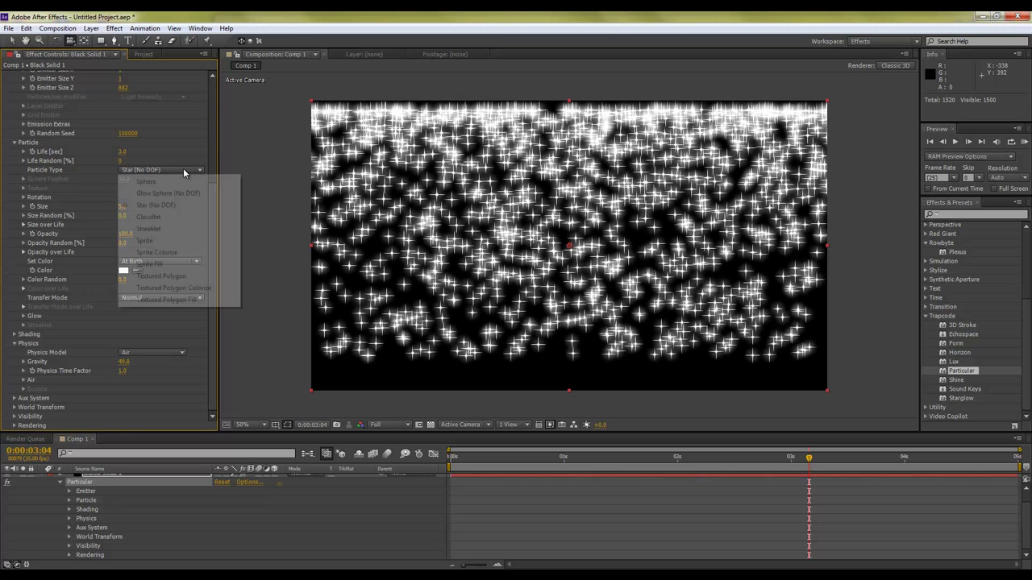
pyautogui.click(164, 217)
pyautogui.click(170, 170)
pyautogui.click(169, 182)
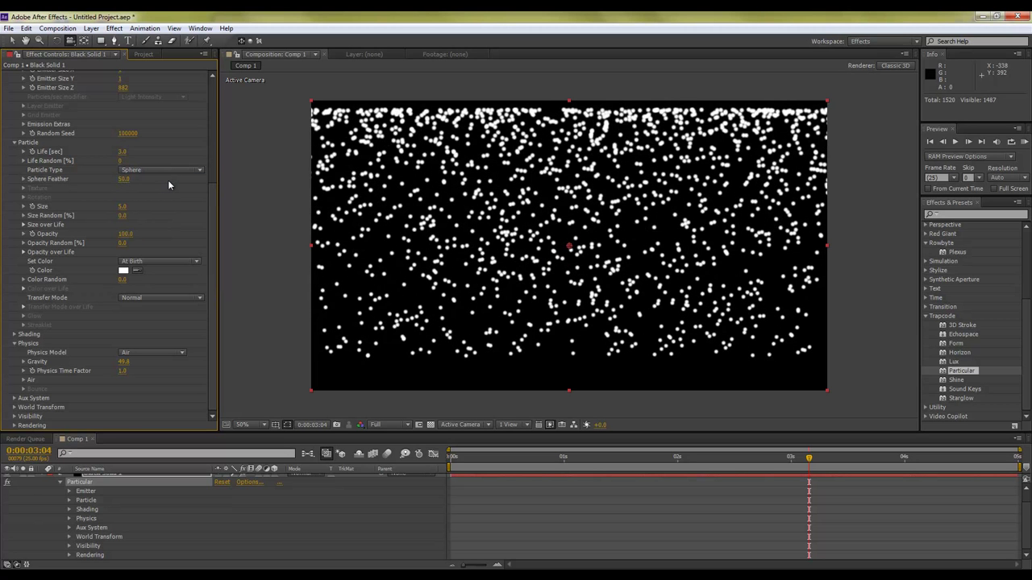
pyautogui.click(168, 170)
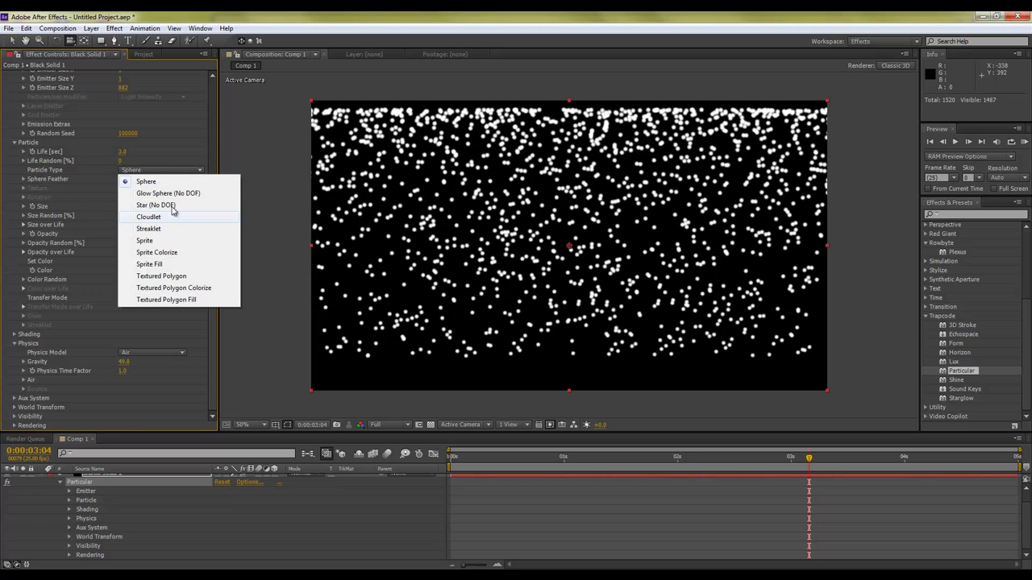
pyautogui.click(156, 181)
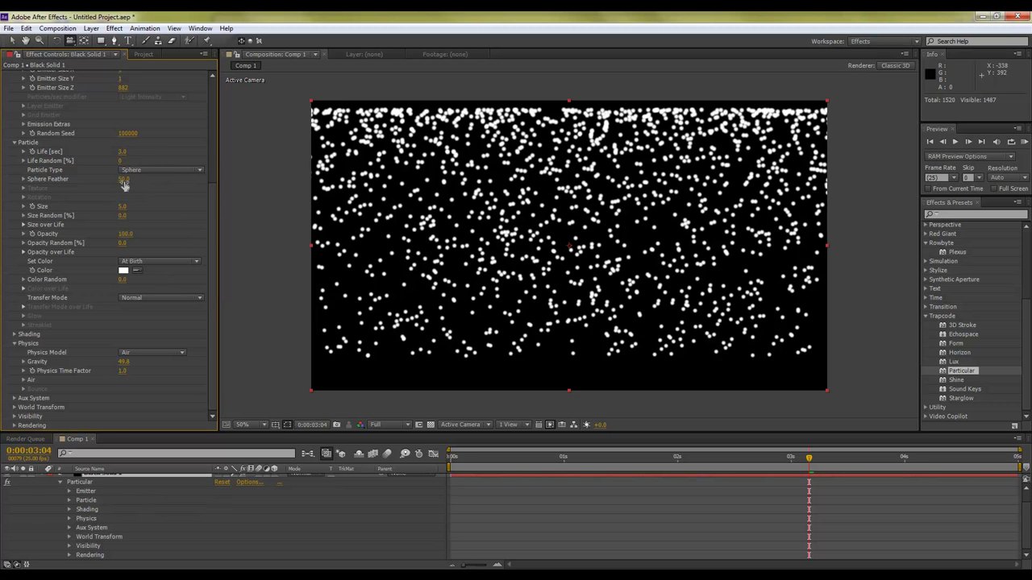
# Step: Set the Sphere Feather to 100 and try the particle Size at 1, 2 and 10
pyautogui.moveTo(123, 179); pyautogui.dragTo(161, 219)
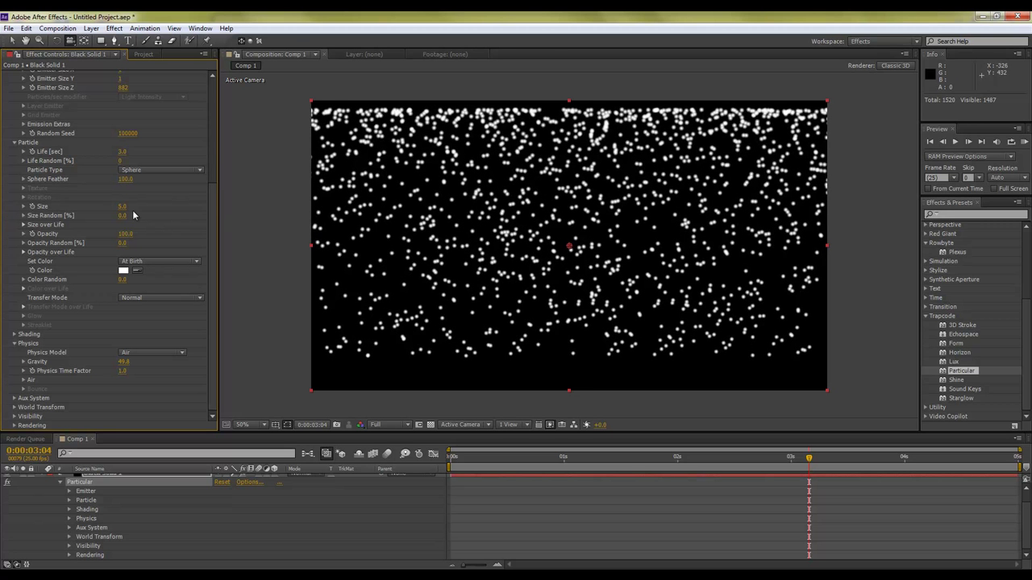
pyautogui.click(123, 206)
pyautogui.write('1')
pyautogui.press('Return')
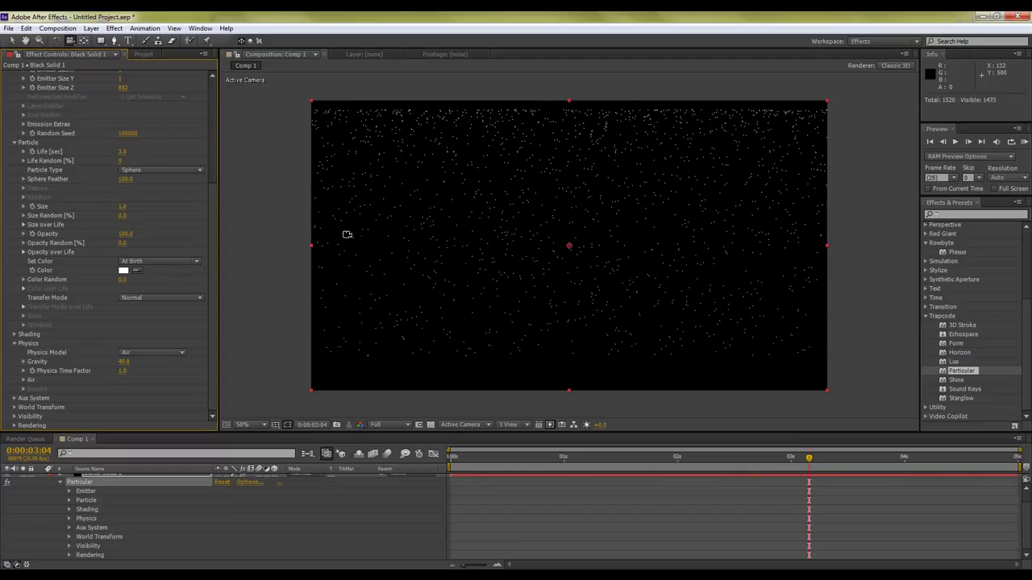
pyautogui.click(123, 207)
pyautogui.write('2')
pyautogui.press('Return')
pyautogui.click(122, 207)
pyautogui.write('10')
pyautogui.press('Return')
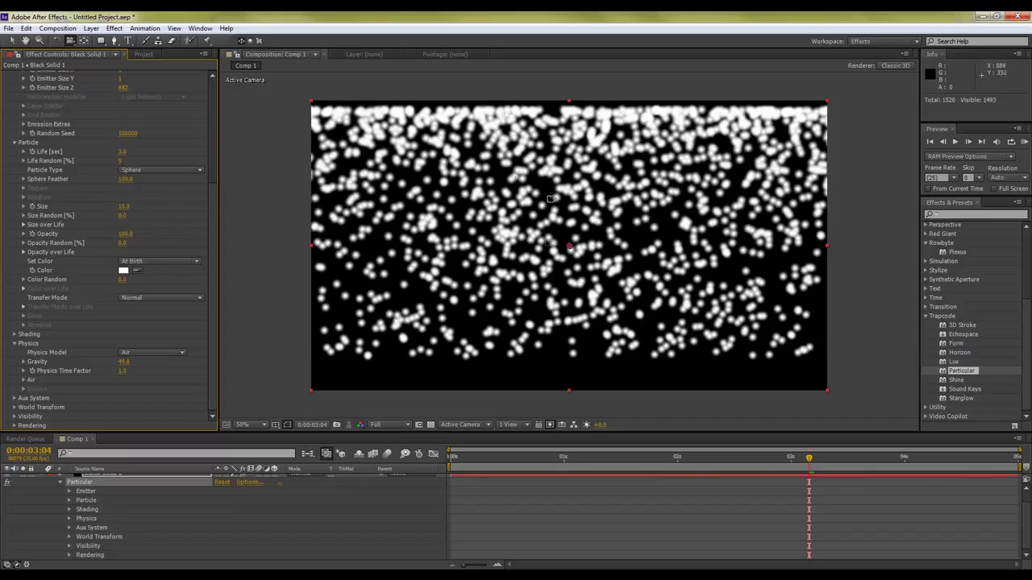
# Step: Set Size Random to 100% and the particle Size to 4, and scrub the timeline to 0:00:02:21
pyautogui.moveTo(124, 215); pyautogui.dragTo(178, 229)
pyautogui.click(124, 206)
pyautogui.write('3')
pyautogui.press('Return')
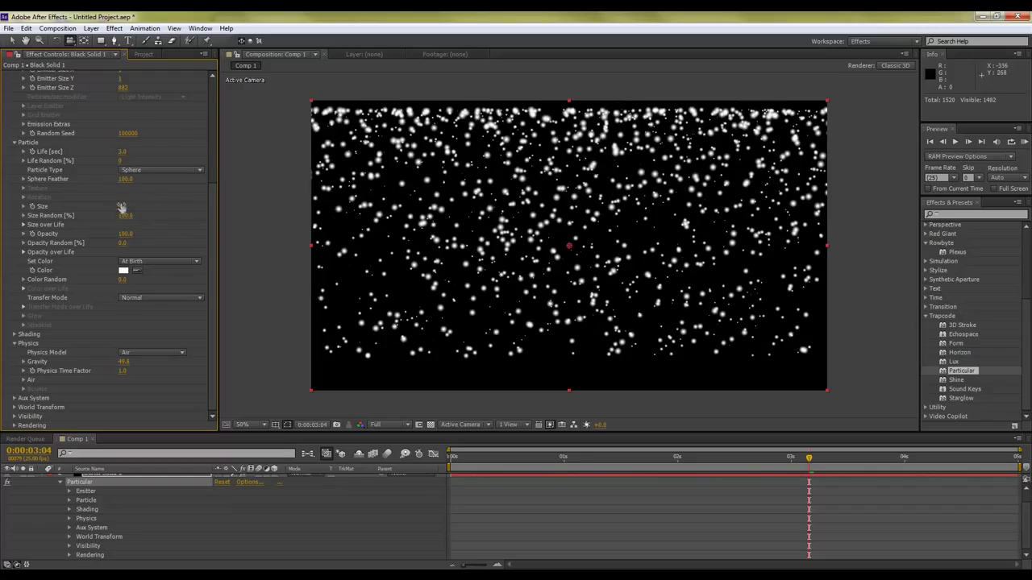
pyautogui.click(457, 457)
pyautogui.moveTo(457, 457); pyautogui.dragTo(772, 457)
# Step: Change the Particle Type to Star (No DOF) and scrub the timeline to 0:00:02:05 to preview the stars
pyautogui.click(174, 171)
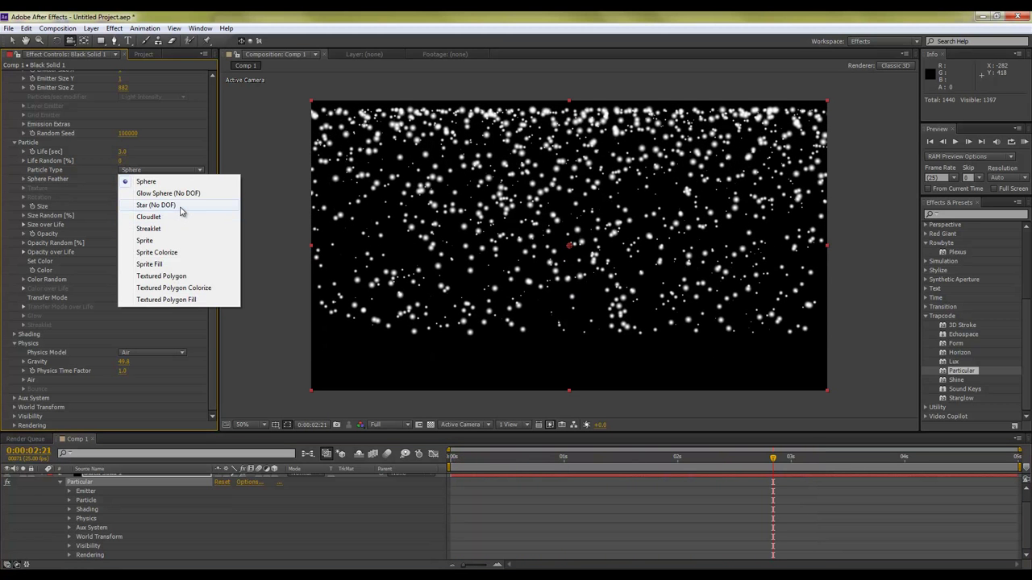
pyautogui.click(179, 205)
pyautogui.moveTo(468, 457); pyautogui.dragTo(942, 471)
pyautogui.moveTo(857, 479); pyautogui.dragTo(700, 484)
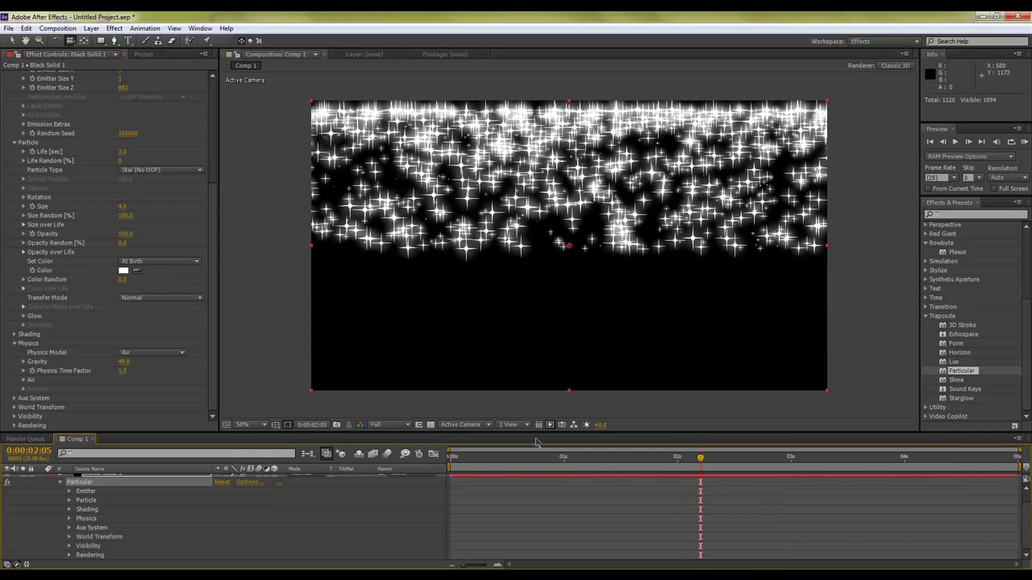
# Step: Try a declining ramp and a rise-and-fall preset for Size over Life, scrubbing the timeline to preview each
pyautogui.click(24, 225)
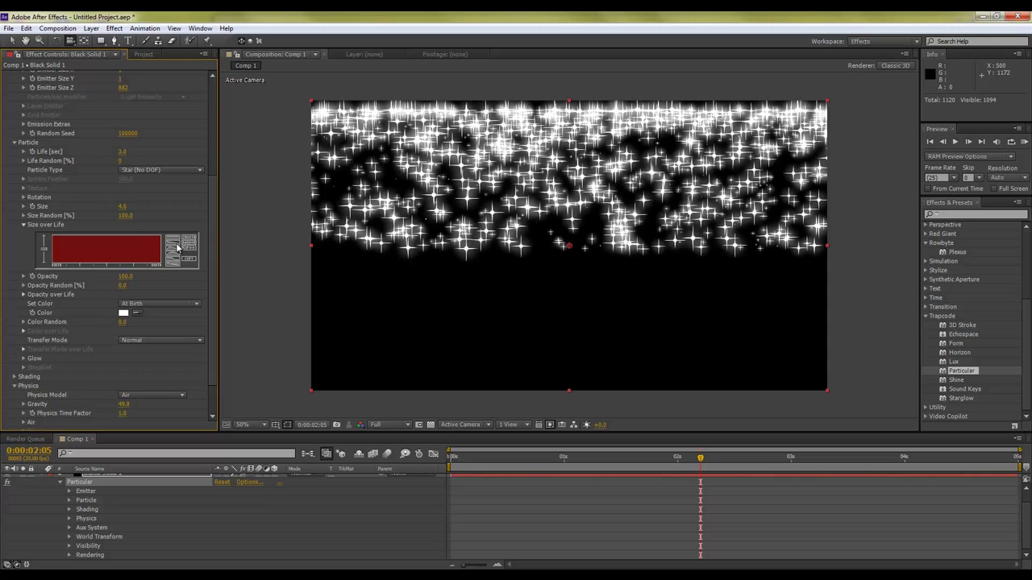
pyautogui.click(178, 248)
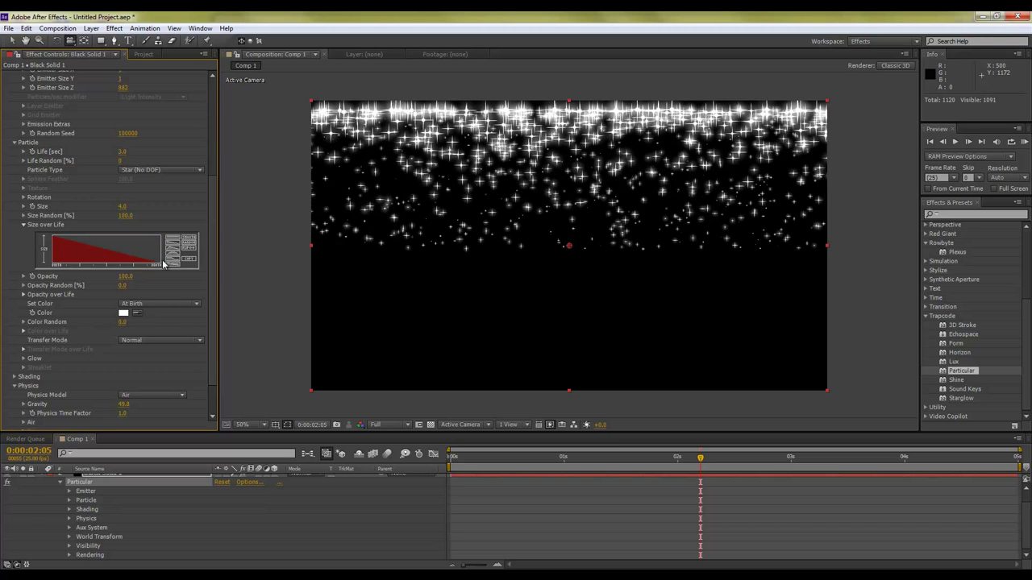
pyautogui.moveTo(464, 459); pyautogui.dragTo(832, 493)
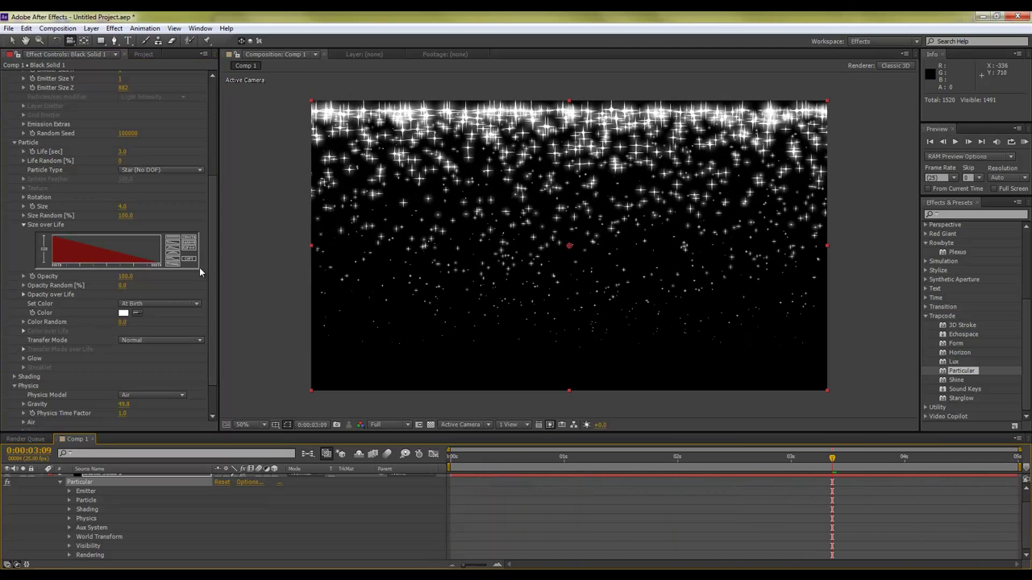
pyautogui.click(173, 252)
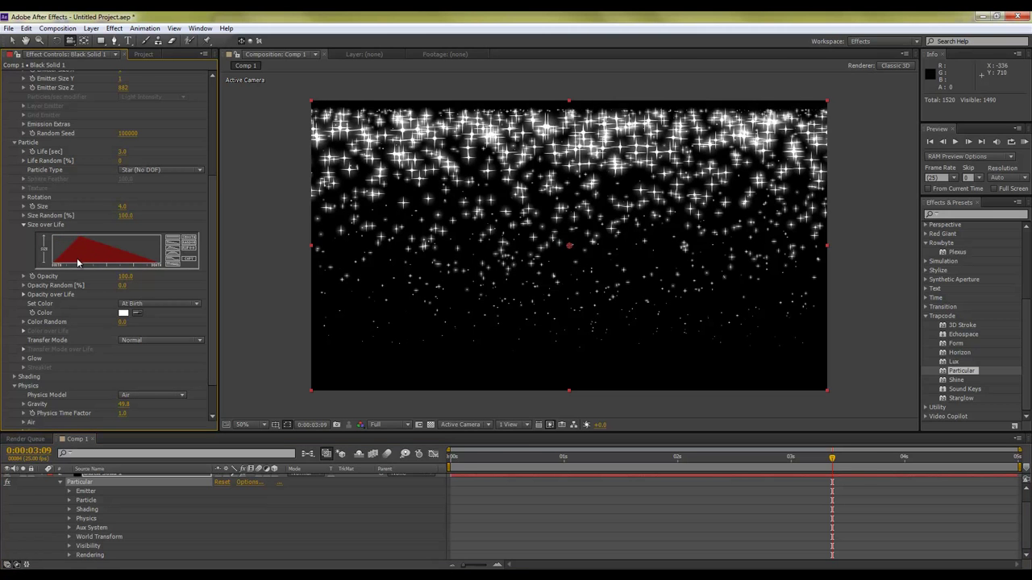
pyautogui.press('KP_0')
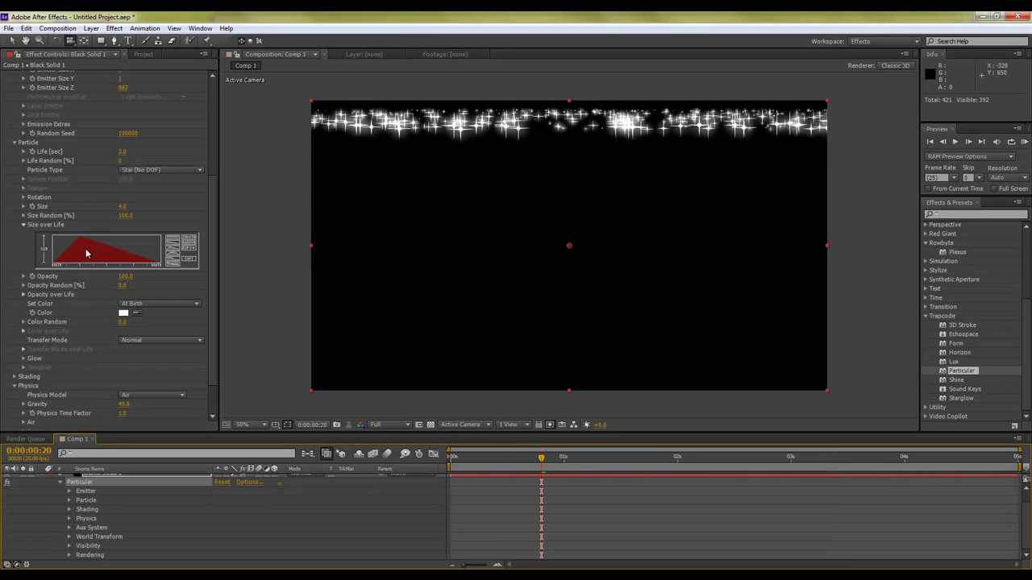
pyautogui.moveTo(541, 460); pyautogui.dragTo(836, 468)
# Step: Draw a freehand Size over Life curve with many peaks across the particle's life and scrub to 0:00:04:13
pyautogui.moveTo(50, 266)
pyautogui.mouseDown()
pyautogui.moveTo(57, 237)
pyautogui.moveTo(68, 258)
pyautogui.moveTo(75, 234)
pyautogui.moveTo(80, 255)
pyautogui.moveTo(100, 255)
pyautogui.moveTo(111, 236)
pyautogui.moveTo(120, 258)
pyautogui.moveTo(135, 257)
pyautogui.moveTo(161, 257)
pyautogui.mouseUp()
pyautogui.moveTo(495, 466)
pyautogui.mouseDown()
pyautogui.moveTo(451, 465)
pyautogui.moveTo(495, 469)
pyautogui.mouseUp()
pyautogui.moveTo(577, 477); pyautogui.dragTo(963, 503)
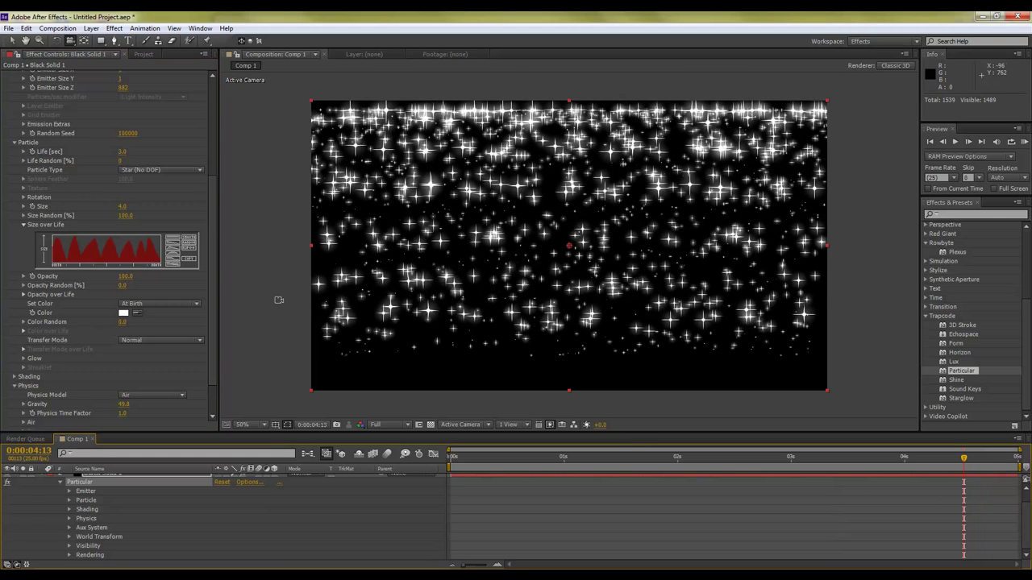
pyautogui.click(192, 242)
# Step: Set the particle Opacity to 50 and Opacity Random to 100%
pyautogui.moveTo(209, 241); pyautogui.dragTo(212, 274)
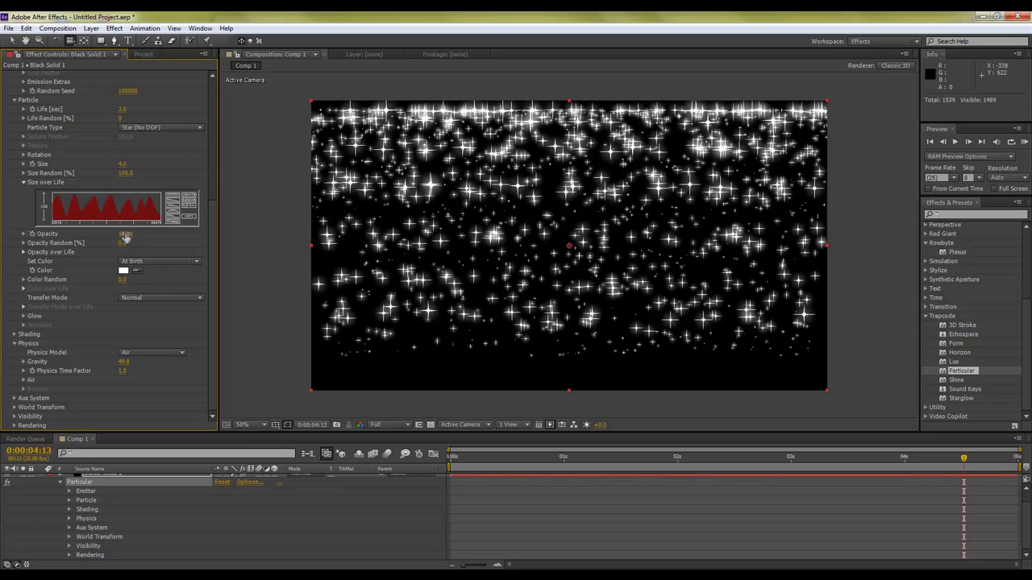
pyautogui.moveTo(121, 233); pyautogui.dragTo(242, 247)
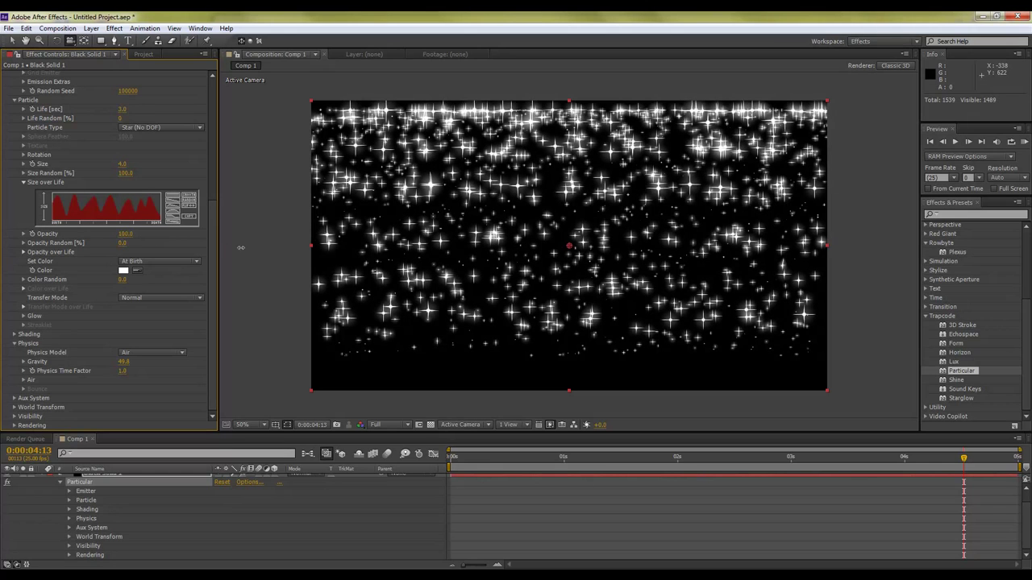
pyautogui.click(123, 234)
pyautogui.write('50')
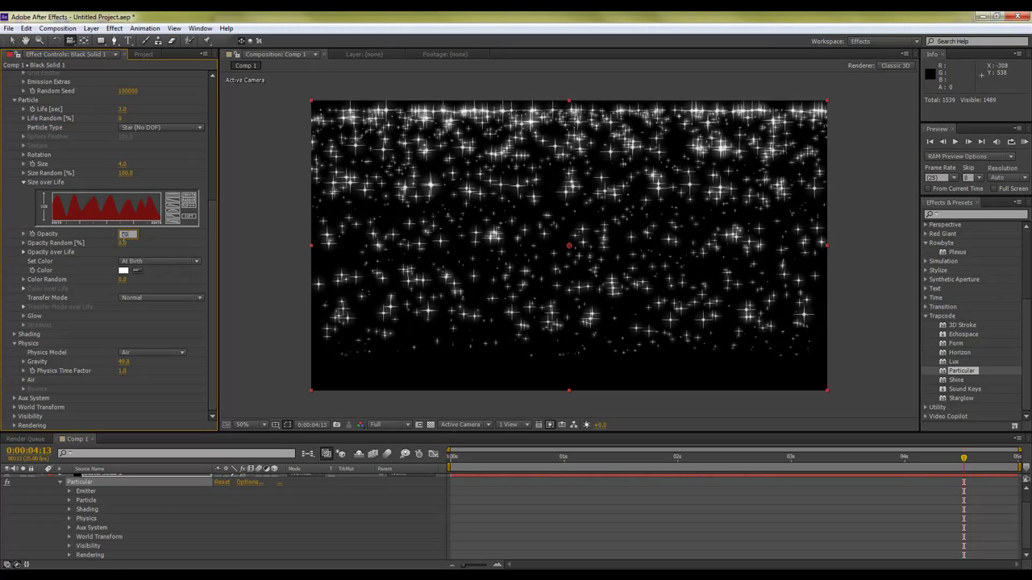
pyautogui.press('Tab')
pyautogui.write('100')
pyautogui.press('Return')
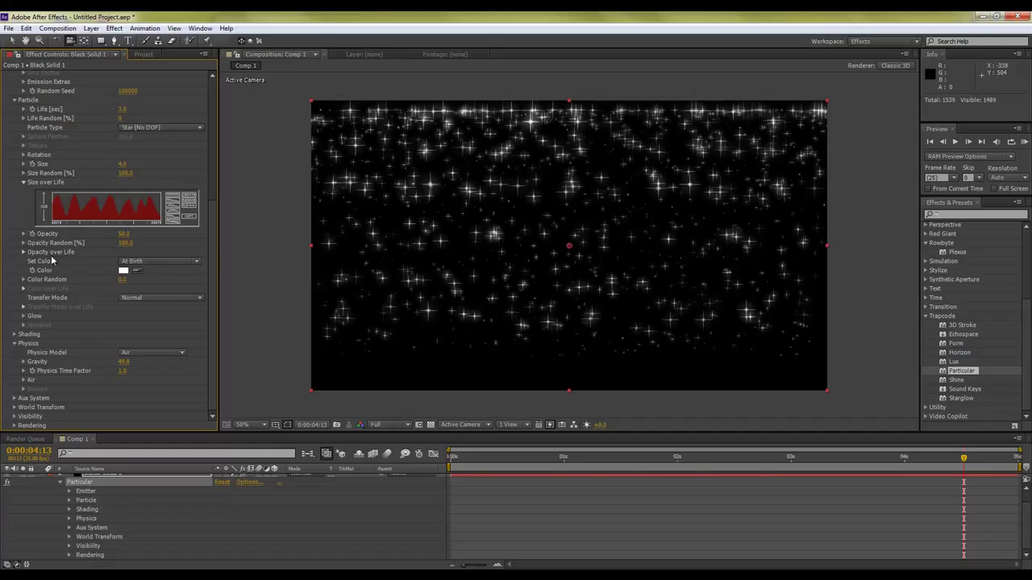
# Step: Try Set Color with Over Life, inspect the Color over Life gradient, and return Set Color to At Birth
pyautogui.click(154, 263)
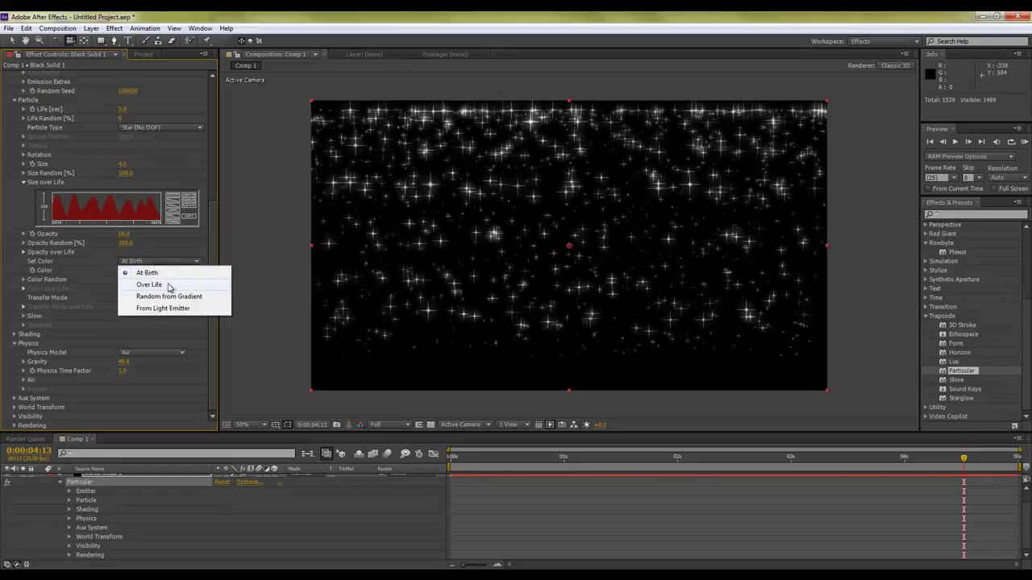
pyautogui.click(171, 286)
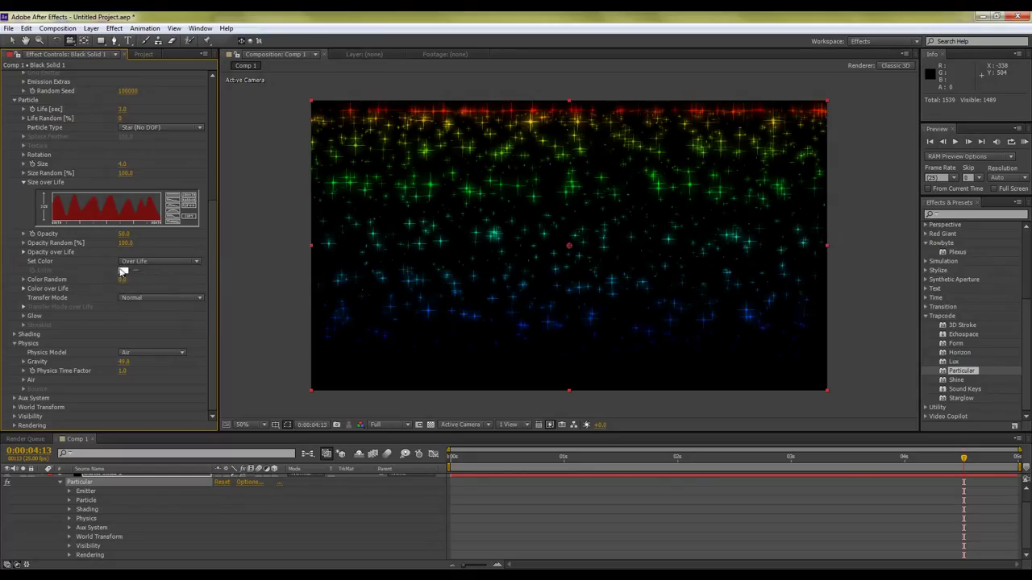
pyautogui.click(24, 288)
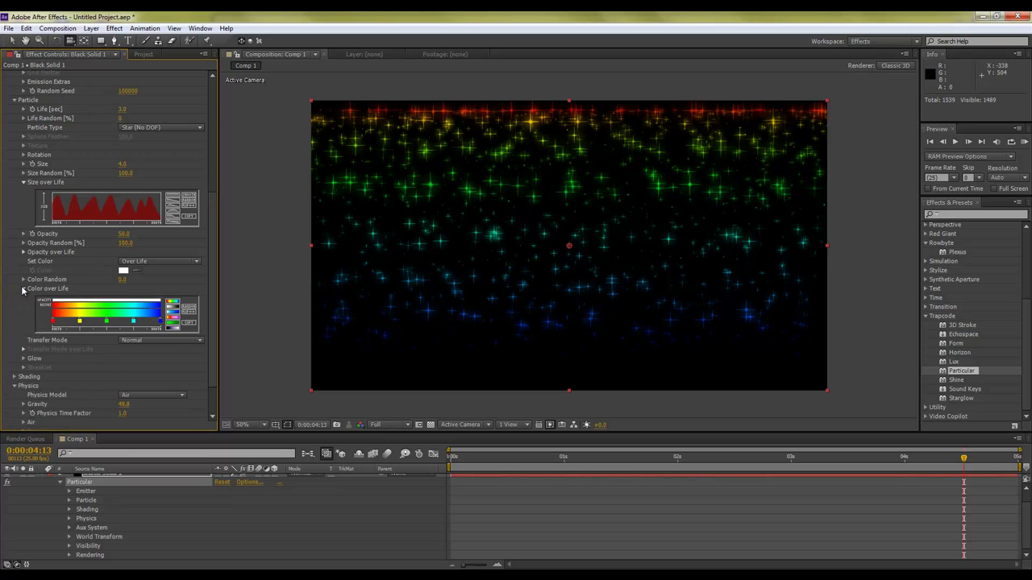
pyautogui.click(24, 289)
pyautogui.click(129, 262)
pyautogui.click(159, 272)
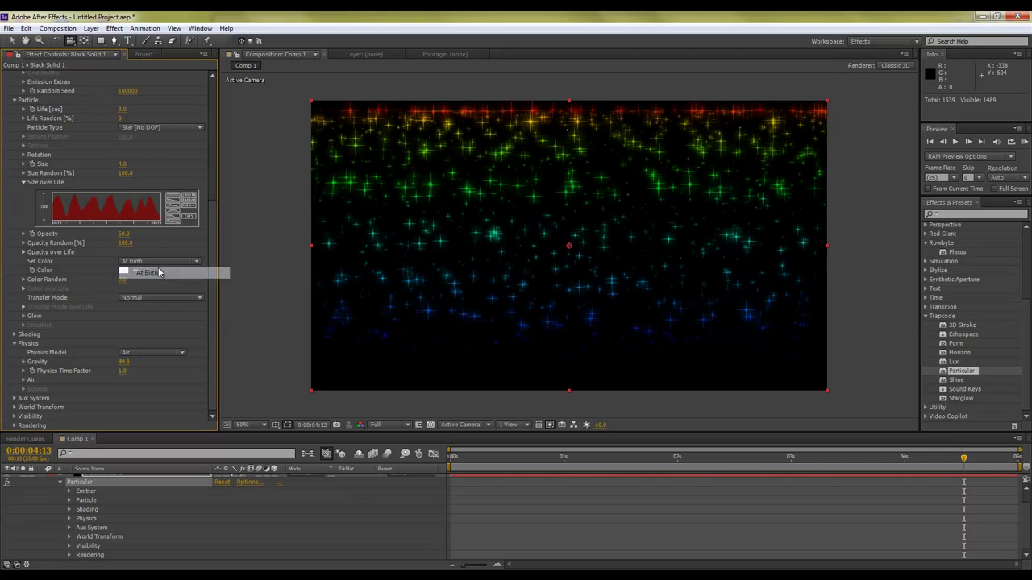
pyautogui.click(159, 262)
pyautogui.click(154, 280)
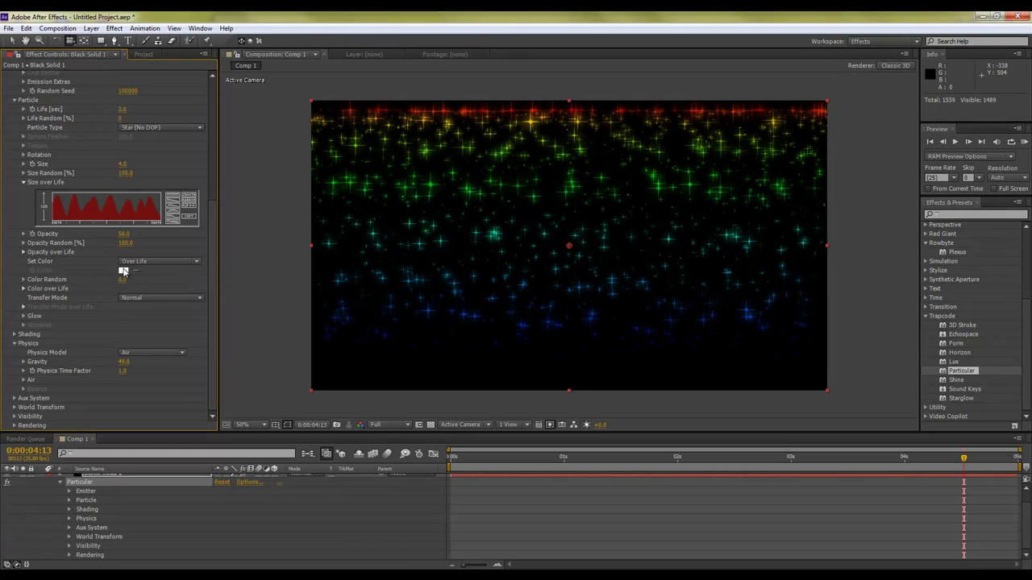
pyautogui.click(126, 265)
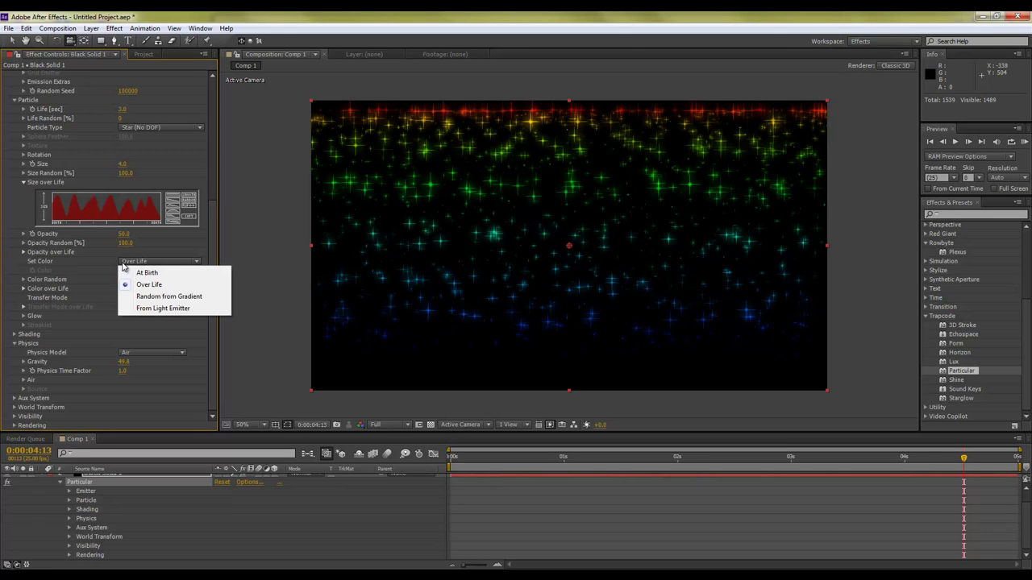
pyautogui.click(146, 273)
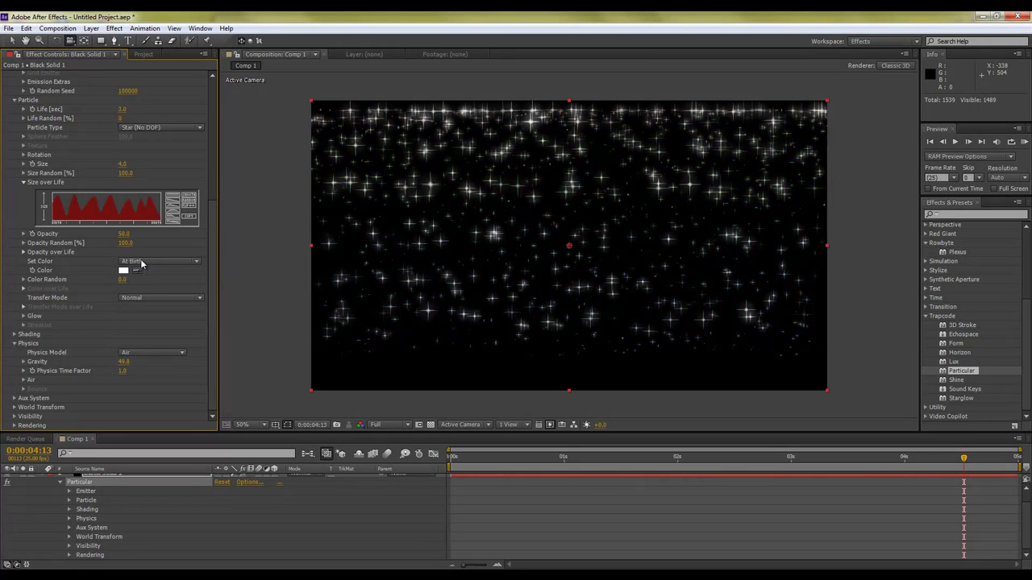
# Step: Draw a freehand Opacity over Life curve with many peaks across the particle's life
pyautogui.click(24, 252)
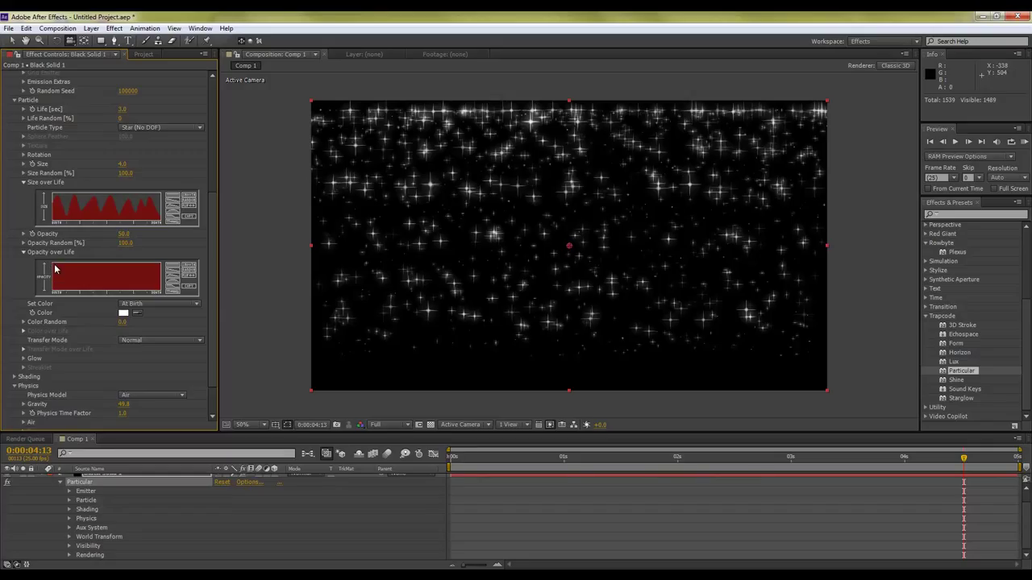
pyautogui.moveTo(57, 273)
pyautogui.mouseDown()
pyautogui.moveTo(99, 287)
pyautogui.moveTo(134, 260)
pyautogui.moveTo(155, 274)
pyautogui.mouseUp()
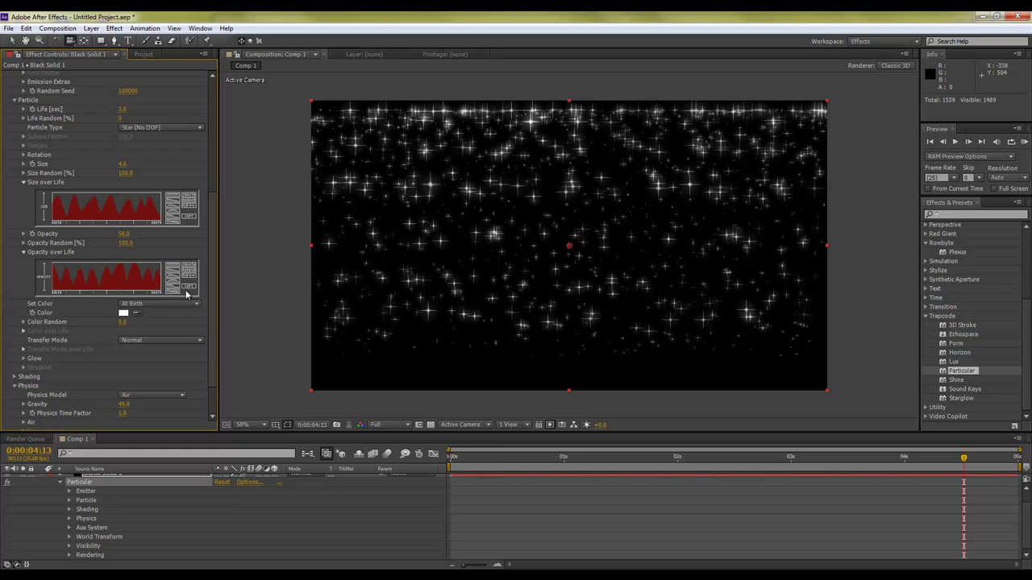
# Step: Try a descending and a rising ramp for Opacity over Life, scrubbing the timeline to compare their effect on the stars
pyautogui.moveTo(467, 463); pyautogui.dragTo(864, 487)
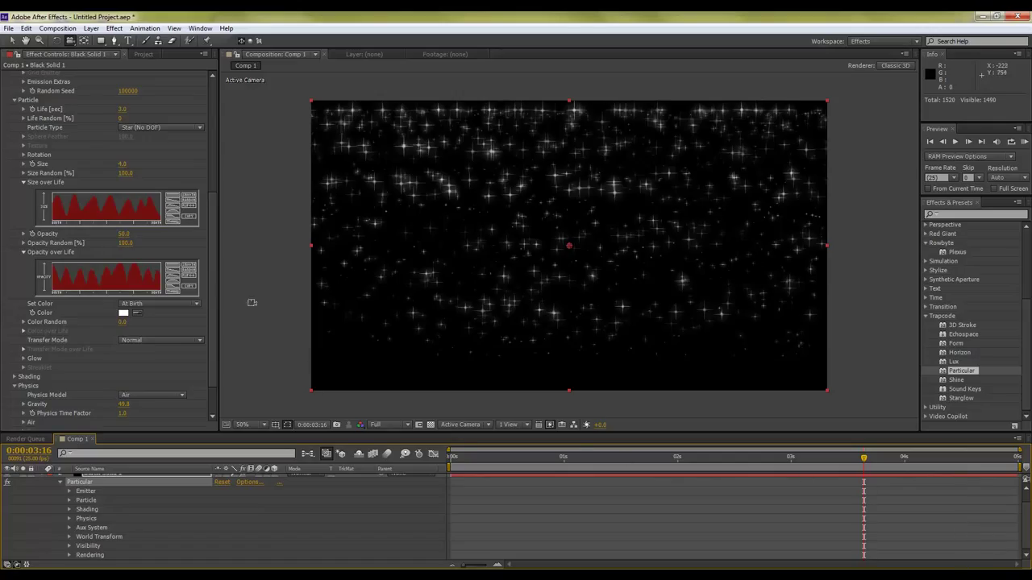
pyautogui.click(177, 275)
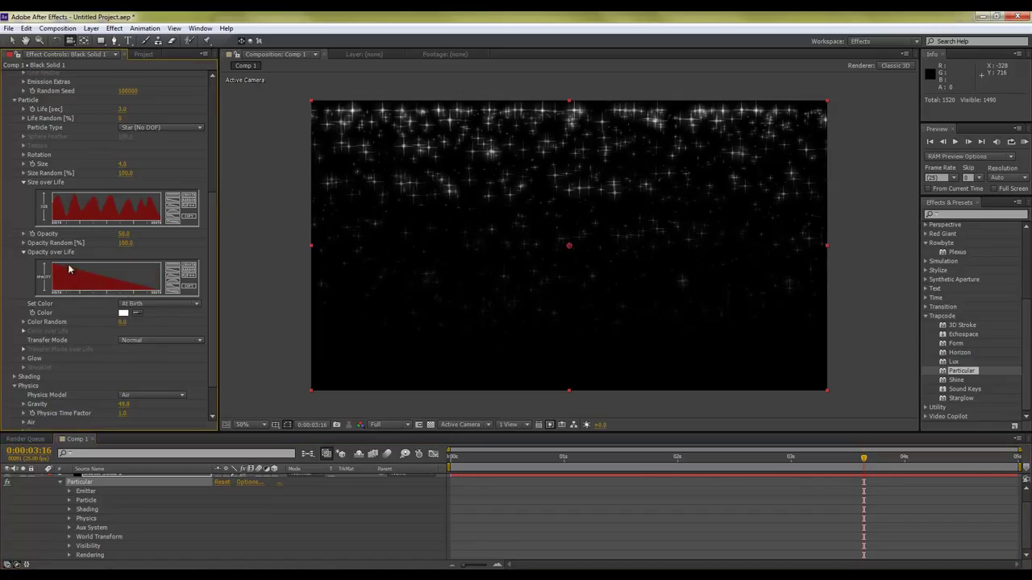
pyautogui.moveTo(478, 458); pyautogui.dragTo(882, 468)
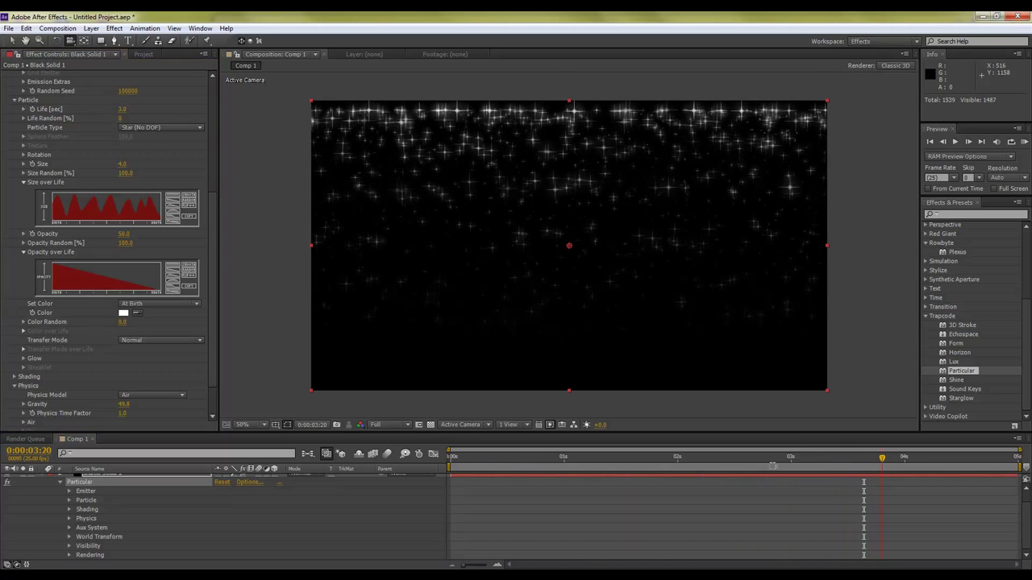
pyautogui.click(190, 279)
pyautogui.click(454, 458)
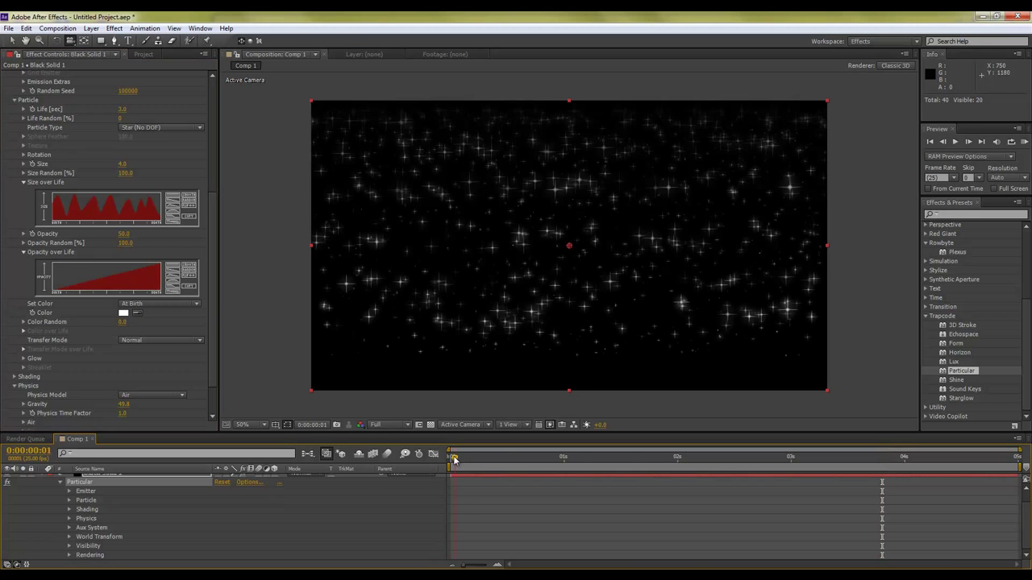
pyautogui.moveTo(454, 460); pyautogui.dragTo(927, 466)
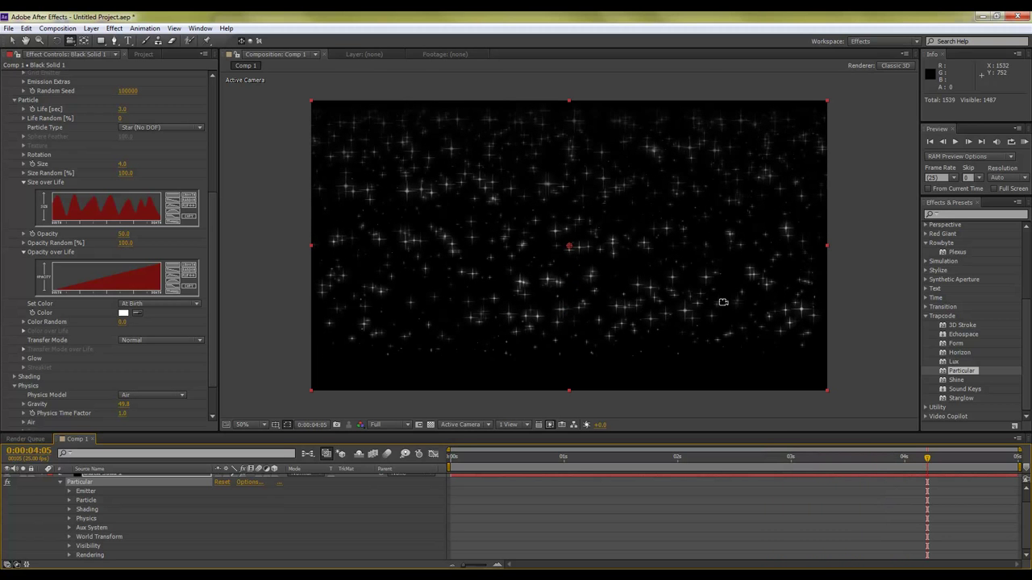
# Step: Try the plateau and constant Opacity over Life shapes, settle on the descending ramp, and scrub to 0:00:04:06
pyautogui.click(183, 284)
pyautogui.click(178, 291)
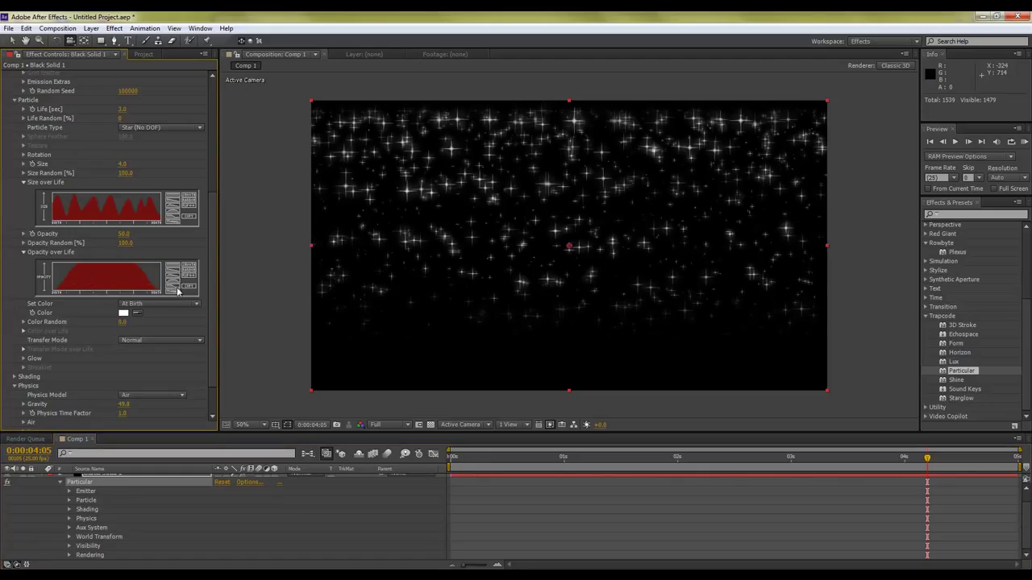
pyautogui.click(175, 293)
pyautogui.click(176, 272)
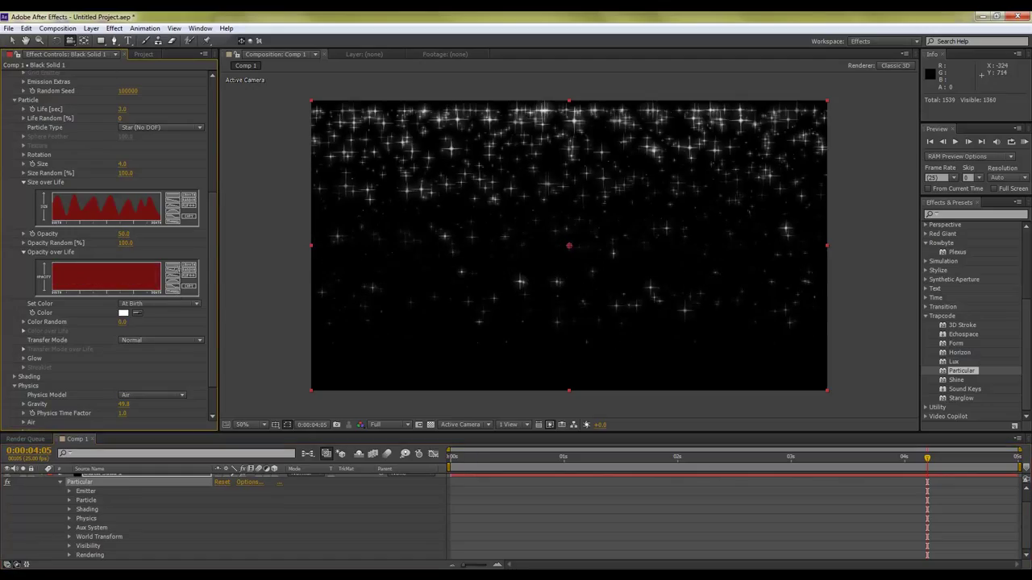
pyautogui.click(178, 274)
pyautogui.moveTo(525, 457); pyautogui.dragTo(932, 457)
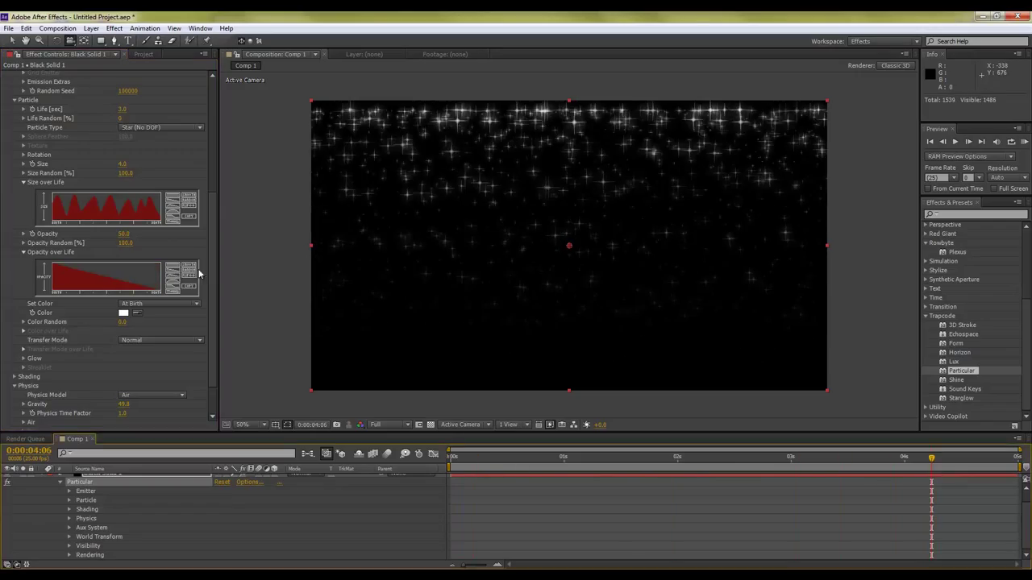
# Step: Set the particle Color to bright cyan, keeping Set Color at At Birth
pyautogui.scroll(-2, 212, 295)
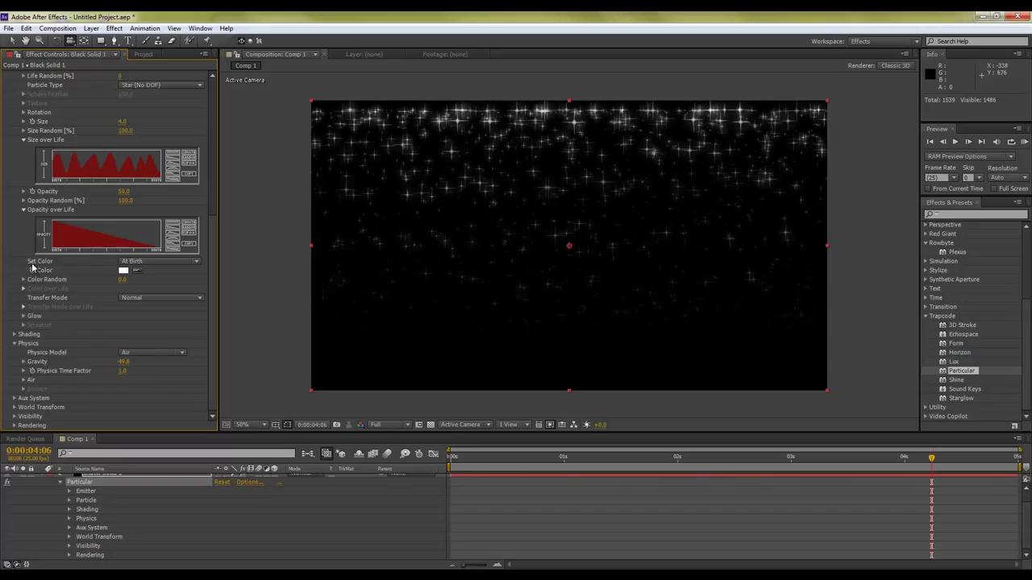
pyautogui.click(131, 263)
pyautogui.click(132, 271)
pyautogui.click(125, 271)
pyautogui.click(161, 104)
pyautogui.click(148, 36)
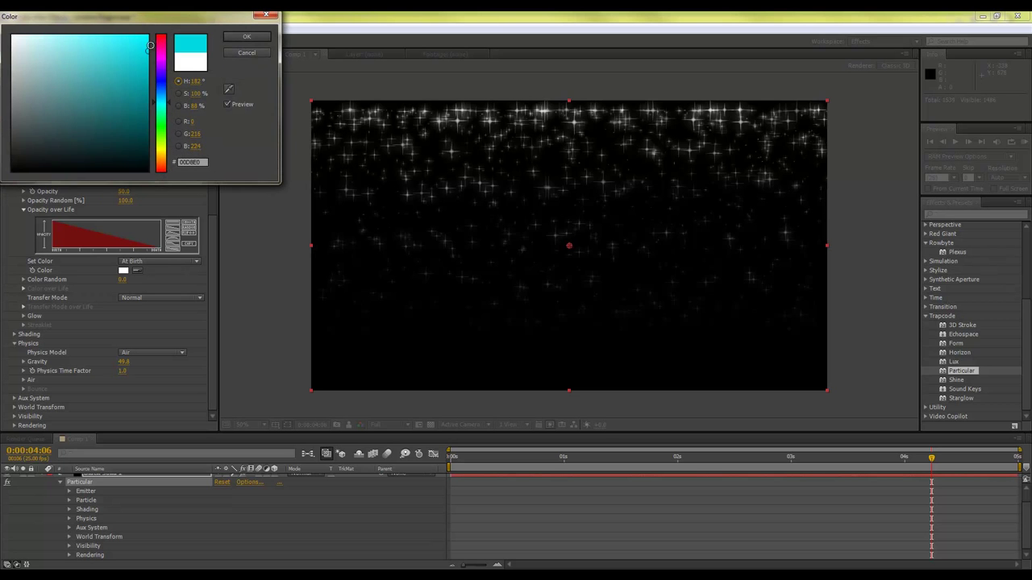
pyautogui.click(244, 37)
# Step: Change the particle Color to yellow
pyautogui.click(125, 271)
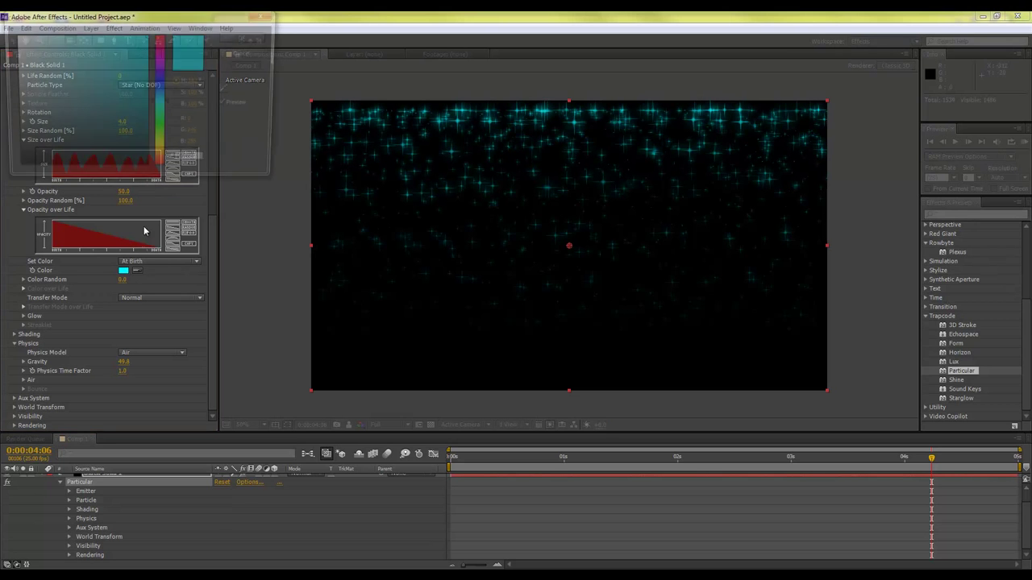
pyautogui.click(161, 149)
pyautogui.click(242, 37)
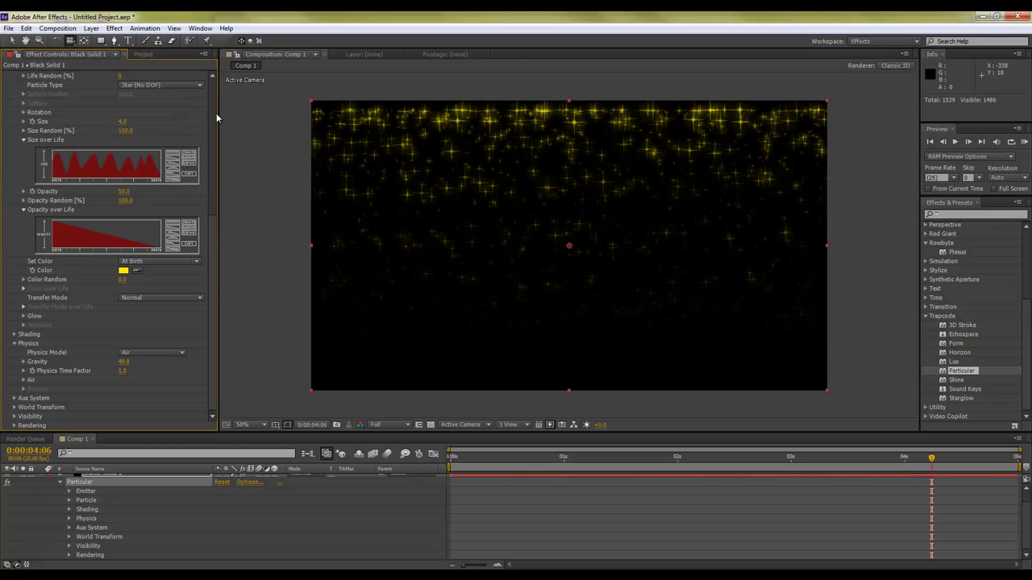
# Step: Switch Set Color to Over Life and apply the white-cyan-blue gradient preset to Color over Life
pyautogui.click(158, 262)
pyautogui.click(145, 284)
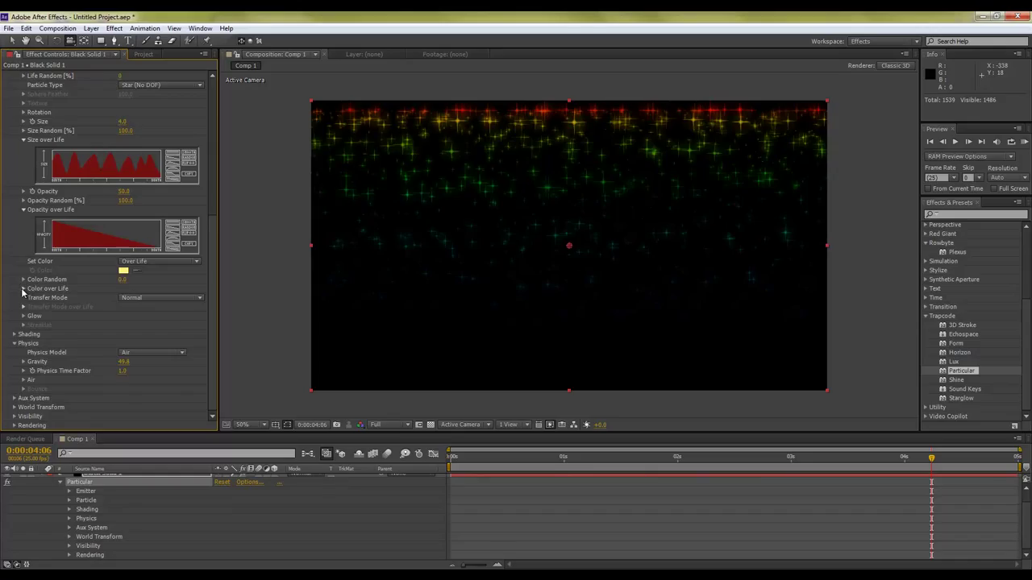
pyautogui.click(24, 288)
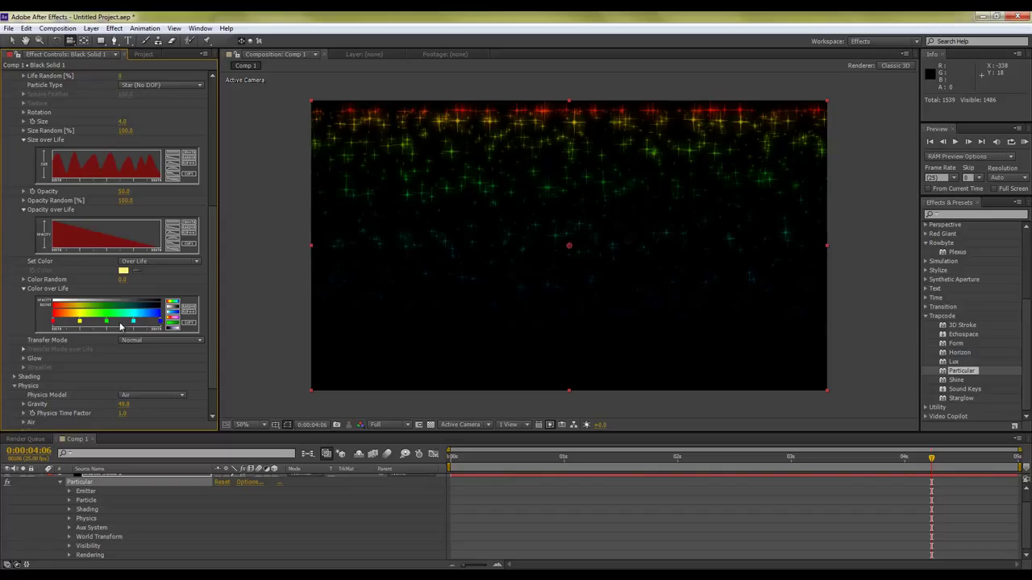
pyautogui.click(175, 317)
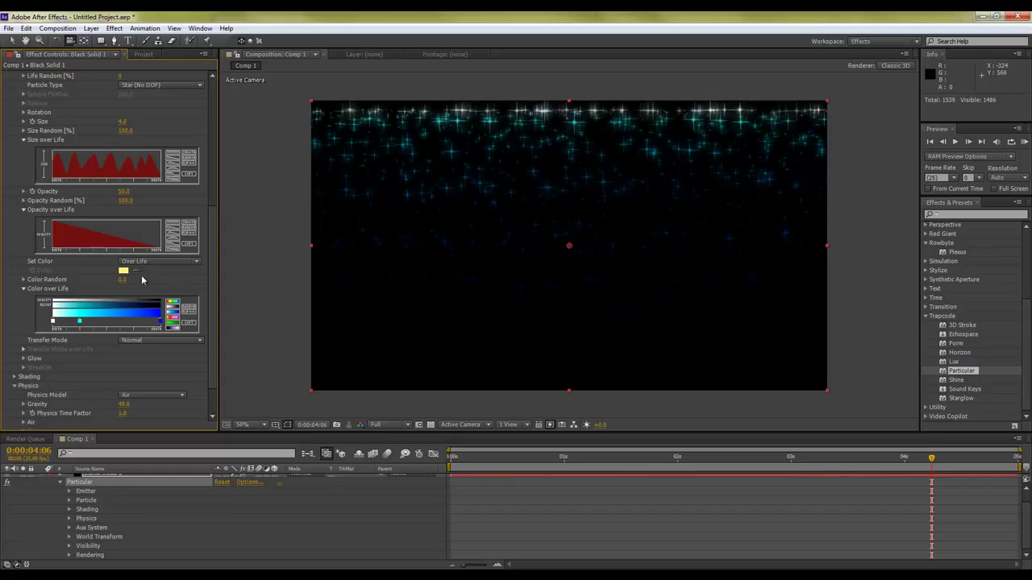
# Step: Try a higher Color Random, apply the white-to-black Color over Life gradient, and return Color Random to 0
pyautogui.moveTo(126, 280); pyautogui.dragTo(163, 285)
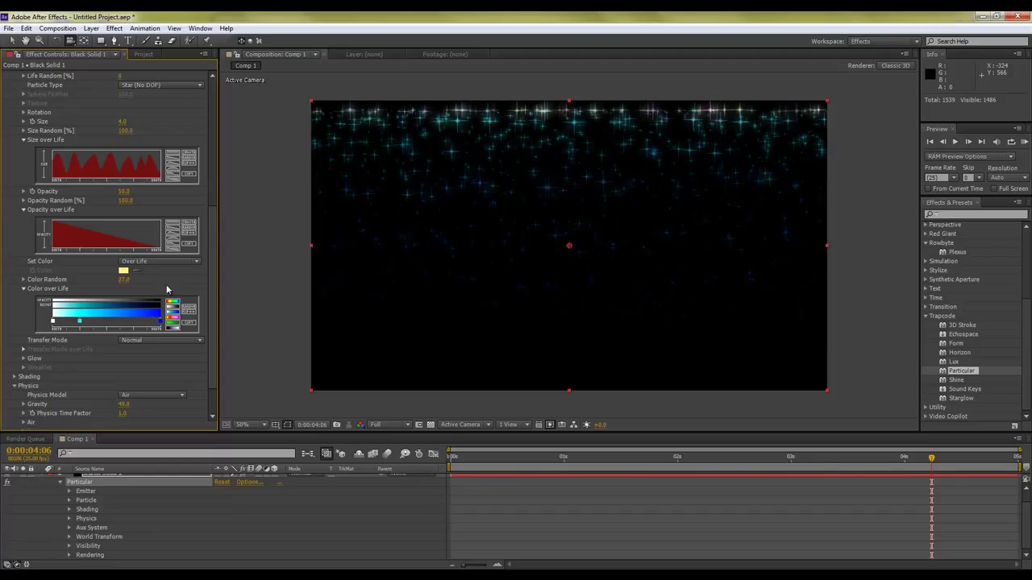
pyautogui.click(173, 312)
pyautogui.click(126, 279)
pyautogui.press('Return')
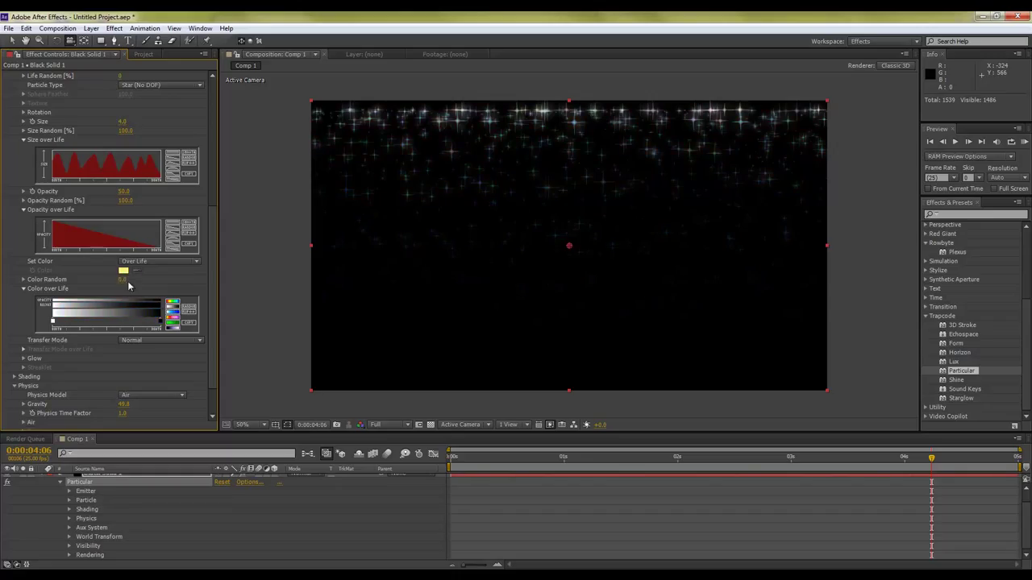
# Step: Scrub to 0:00:03:15 and orbit the camera to examine the falling stars from different angles
pyautogui.moveTo(501, 465); pyautogui.dragTo(858, 484)
pyautogui.moveTo(615, 204); pyautogui.dragTo(626, 182)
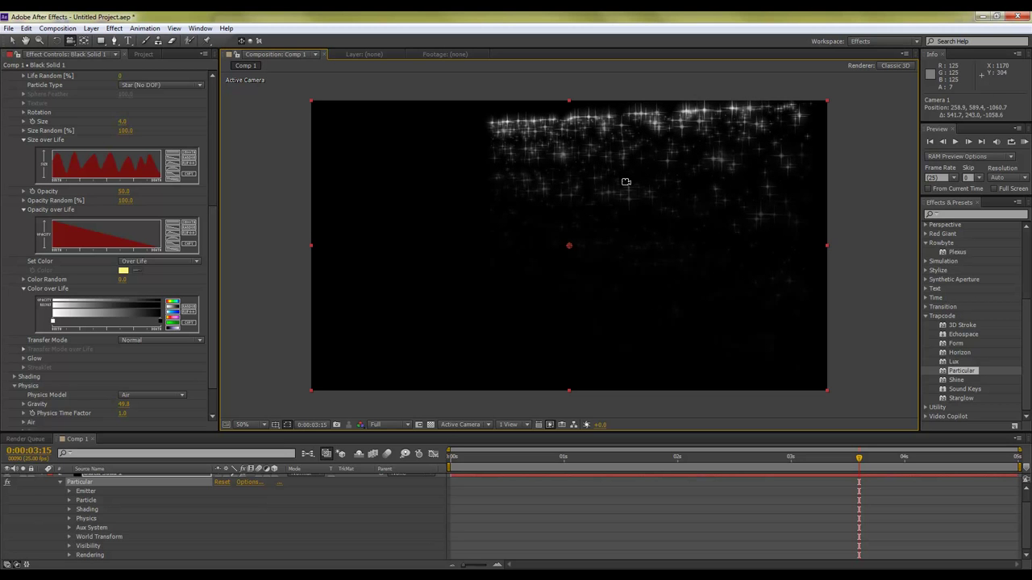
pyautogui.scroll(5, 214, 202)
pyautogui.moveTo(709, 181); pyautogui.dragTo(716, 246)
pyautogui.moveTo(119, 176); pyautogui.dragTo(210, 223)
pyautogui.moveTo(125, 179); pyautogui.dragTo(493, 217)
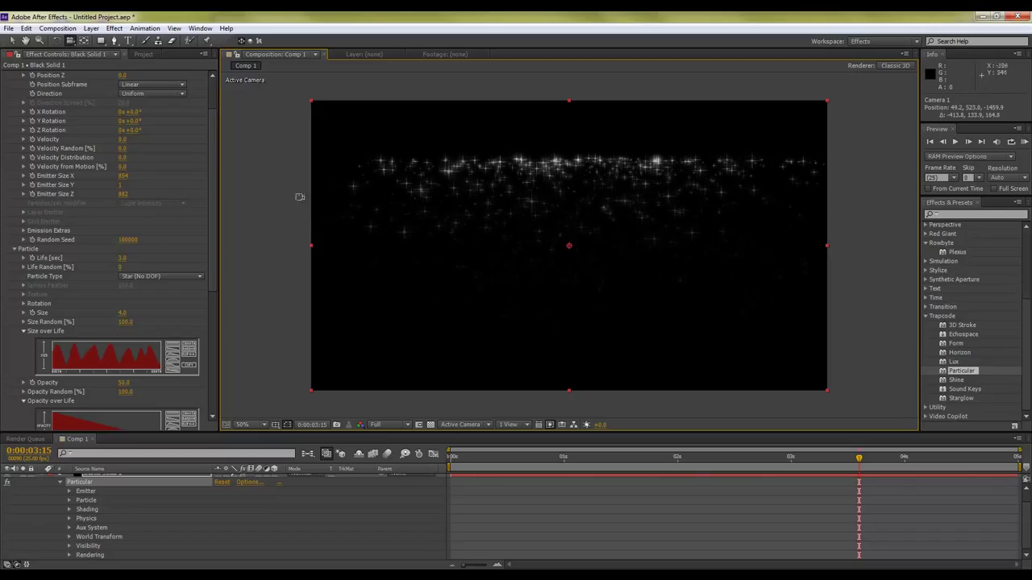
# Step: Set the emitter's Particles/sec to 1500 and orbit the camera around the denser star field
pyautogui.moveTo(216, 150); pyautogui.dragTo(216, 110)
pyautogui.click(126, 102)
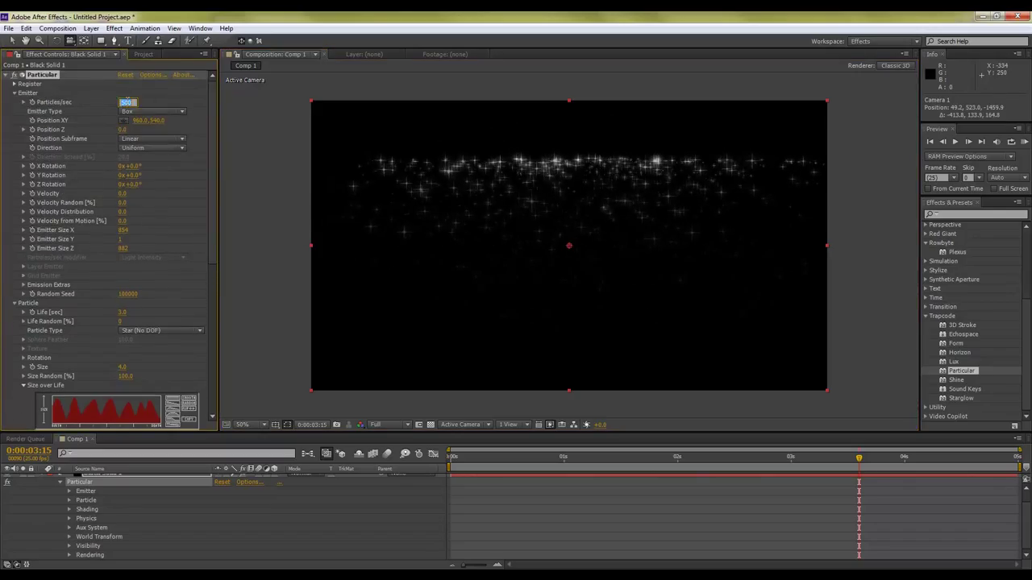
pyautogui.write('1500')
pyautogui.click(544, 231)
pyautogui.moveTo(593, 242); pyautogui.dragTo(540, 211)
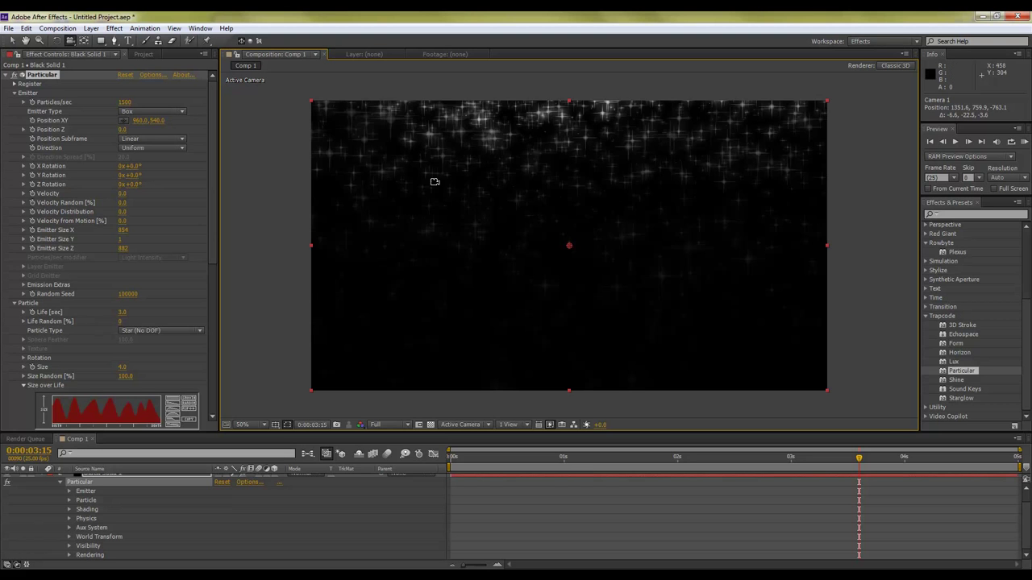
# Step: Remove the configured Particular effect from Black Solid 1 and apply a fresh Particular effect to the layer
pyautogui.scroll(-1, 214, 204)
pyautogui.moveTo(213, 205); pyautogui.dragTo(212, 370)
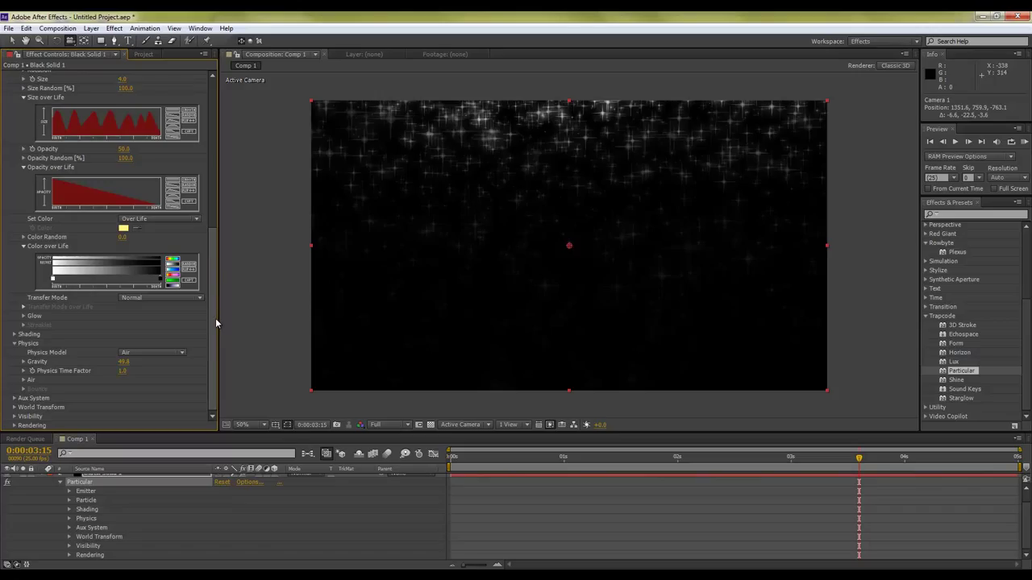
pyautogui.moveTo(215, 318); pyautogui.dragTo(224, 106)
pyautogui.click(126, 75)
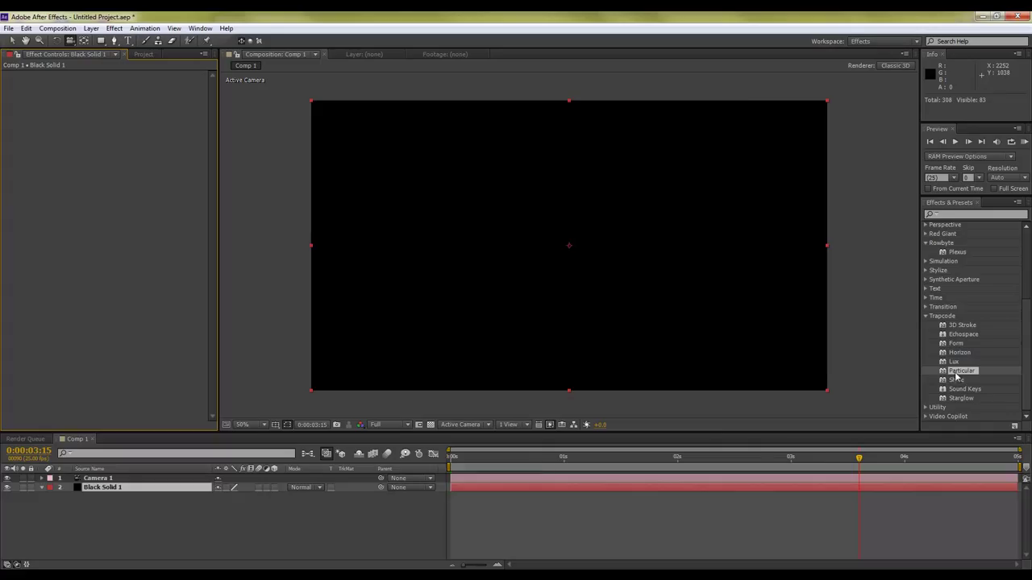
pyautogui.moveTo(958, 372); pyautogui.dragTo(720, 486)
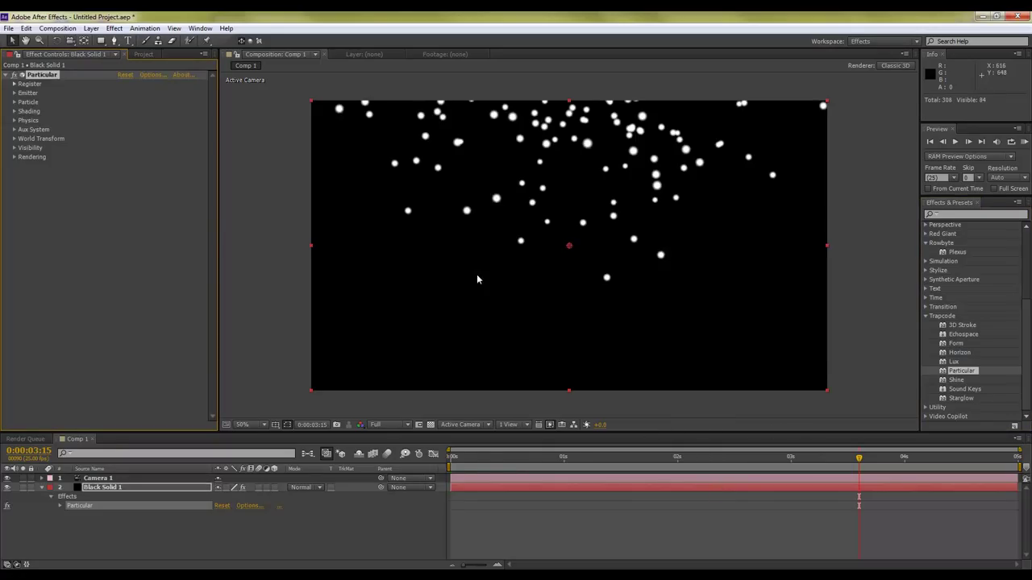
# Step: Examine the default particle burst from several camera angles while scrubbing the timeline to 0:00:03:06
pyautogui.press('KP_0')
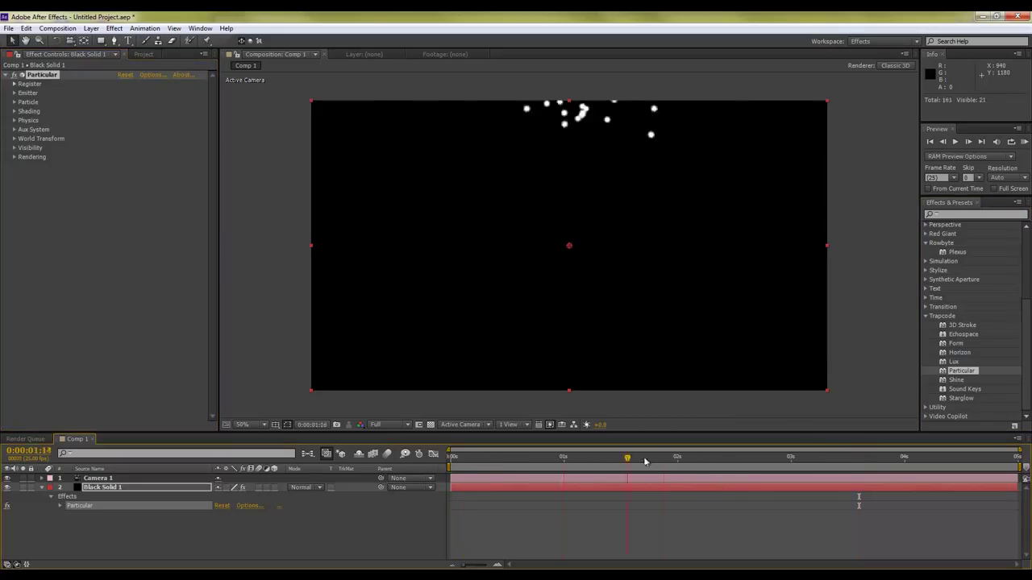
pyautogui.rightClick(654, 242)
pyautogui.click(555, 251)
pyautogui.press('c')
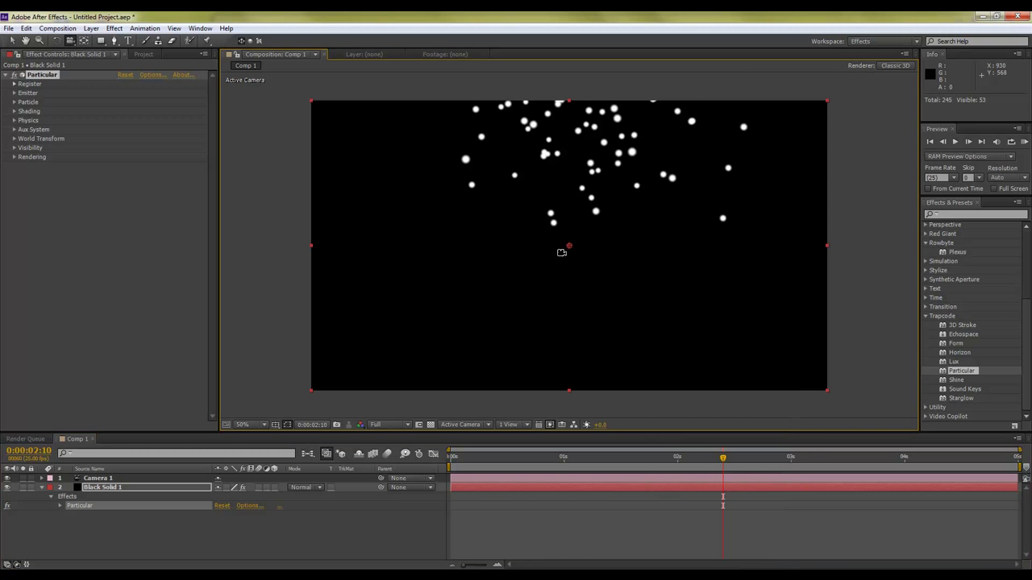
pyautogui.moveTo(564, 249); pyautogui.dragTo(594, 286)
pyautogui.moveTo(556, 462); pyautogui.dragTo(724, 499)
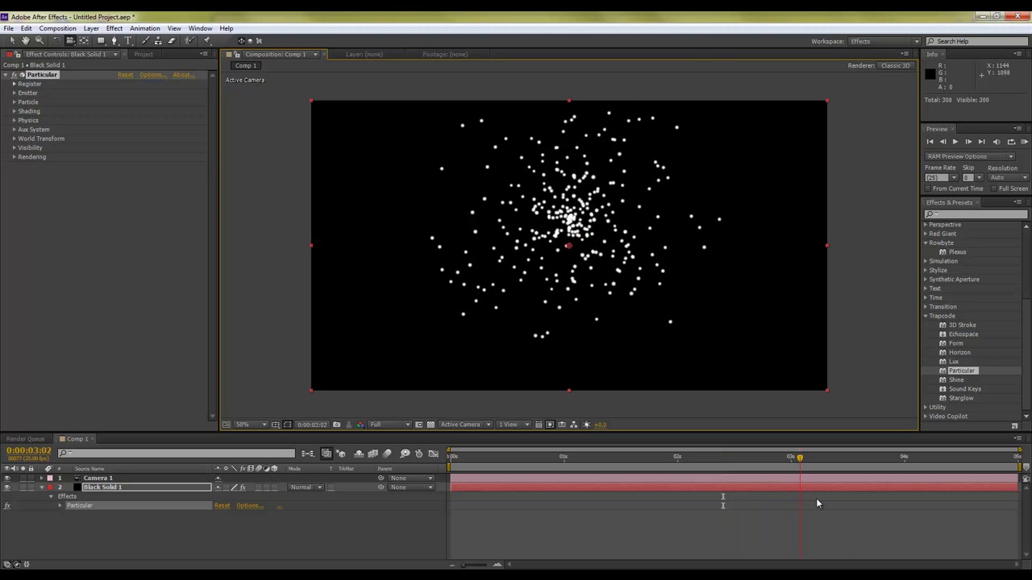
pyautogui.press('pagedown')
pyautogui.press('pagedown')
pyautogui.press('pagedown')
pyautogui.moveTo(614, 248); pyautogui.dragTo(638, 242)
pyautogui.moveTo(492, 458); pyautogui.dragTo(818, 460)
pyautogui.moveTo(535, 299); pyautogui.dragTo(599, 255)
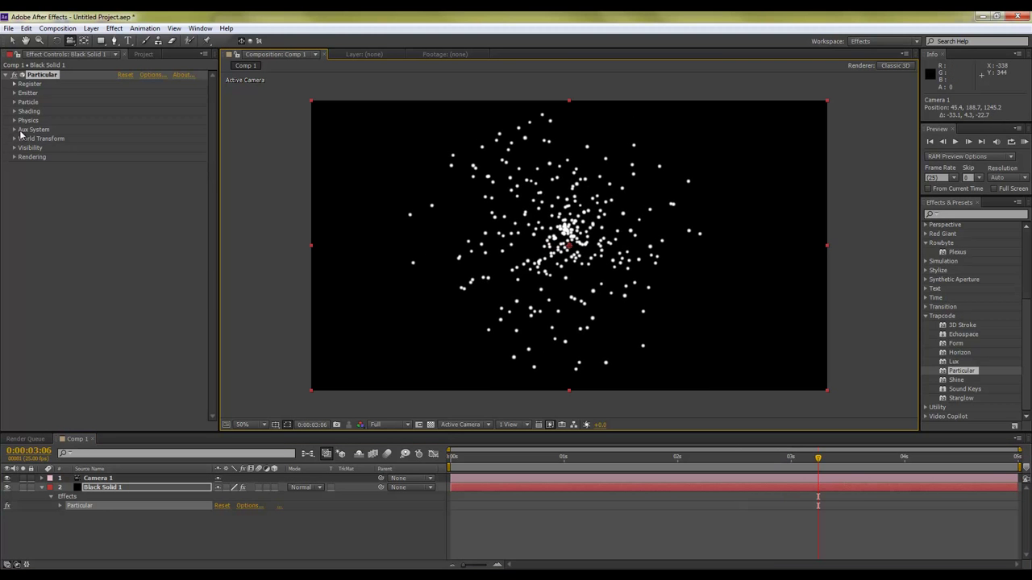
# Step: Expand the Emitter settings and set the Emitter Type to Box
pyautogui.click(13, 93)
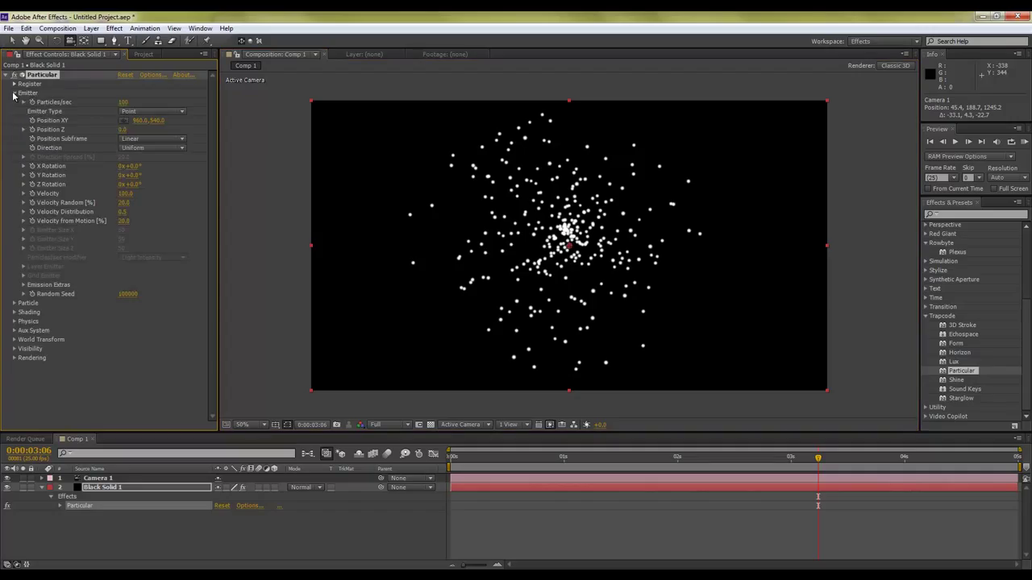
pyautogui.click(133, 111)
pyautogui.click(149, 134)
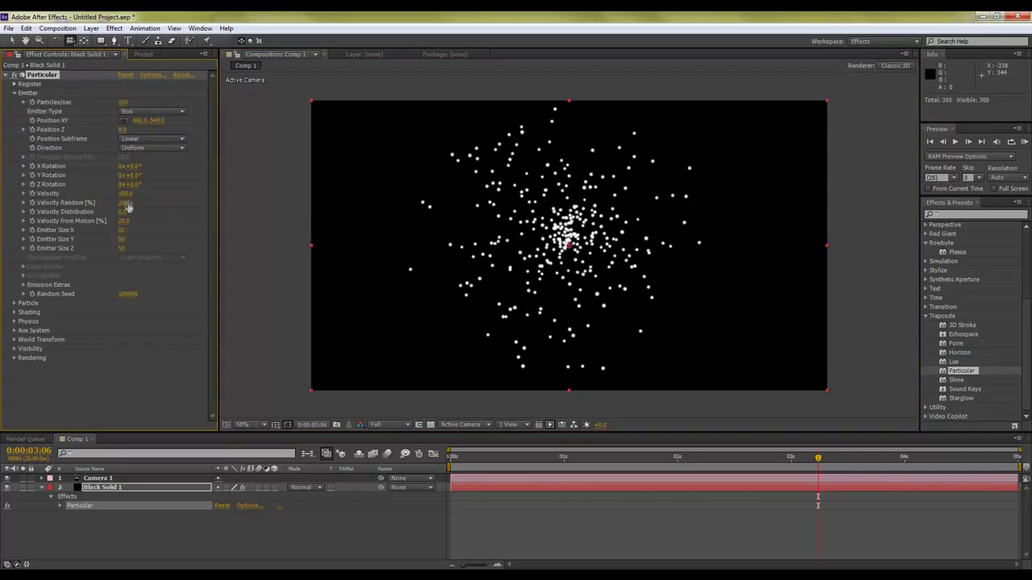
# Step: Set Velocity, Velocity Random, Velocity Distribution, Velocity from Motion and Emitter Size X, Y and Z all to 0
pyautogui.click(127, 195)
pyautogui.write('0')
pyautogui.press('Tab')
pyautogui.write('0')
pyautogui.press('Tab')
pyautogui.write('0')
pyautogui.press('Tab')
pyautogui.write('0')
pyautogui.press('Tab')
pyautogui.write('0')
pyautogui.press('Tab')
pyautogui.write('0')
pyautogui.press('Tab')
pyautogui.write('0')
pyautogui.click(124, 377)
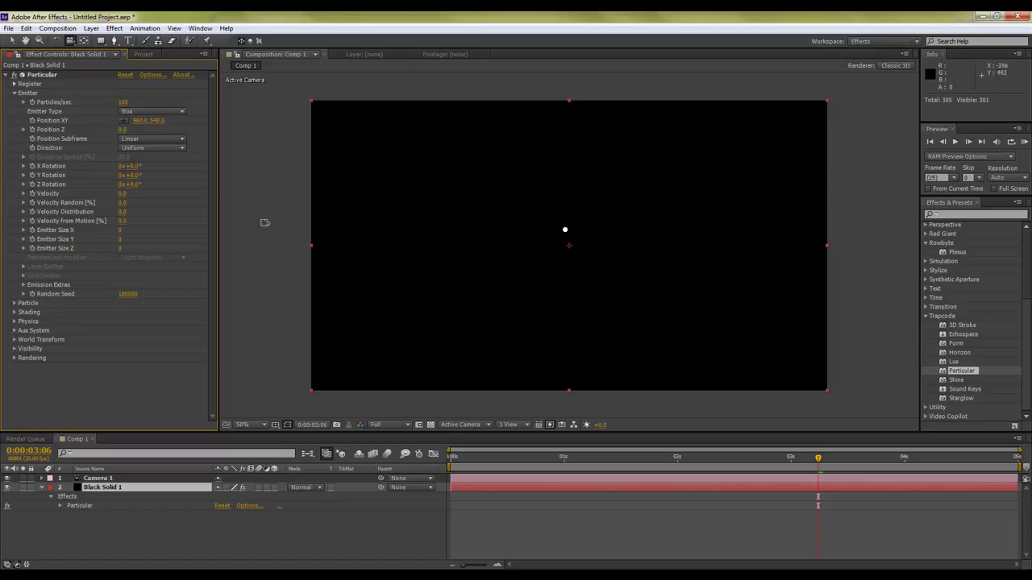
# Step: Keyframe the emitter's Position XY to rise from 960, 770 at 0:00:00:00 until 0:00:04:24, and scrub through the motion
pyautogui.moveTo(599, 286)
pyautogui.mouseDown()
pyautogui.moveTo(580, 273)
pyautogui.moveTo(583, 286)
pyautogui.moveTo(583, 274)
pyautogui.mouseUp()
pyautogui.moveTo(160, 125); pyautogui.dragTo(271, 128)
pyautogui.moveTo(818, 457); pyautogui.dragTo(431, 460)
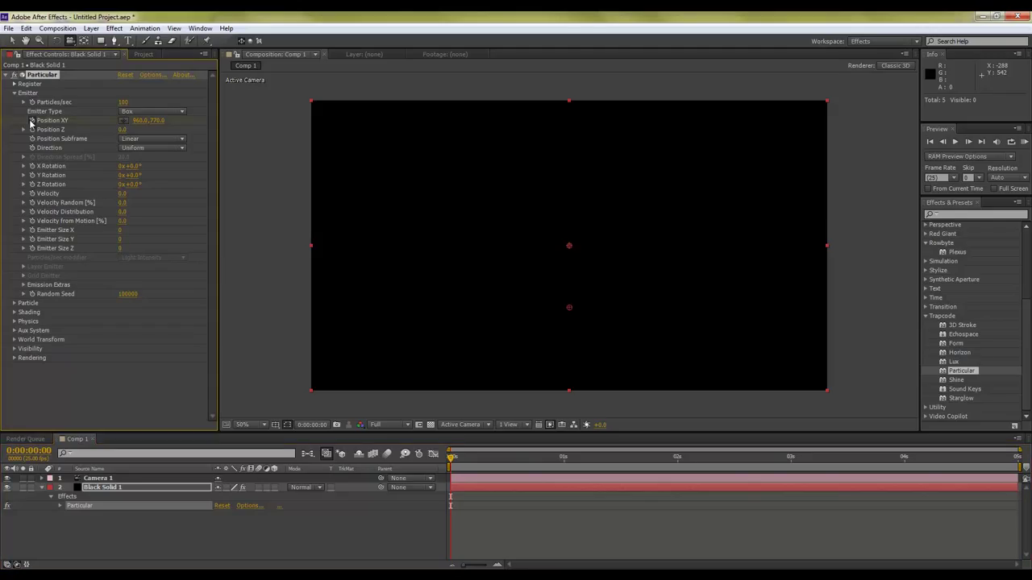
pyautogui.moveTo(518, 464); pyautogui.dragTo(1014, 468)
pyautogui.moveTo(161, 120); pyautogui.dragTo(153, 128)
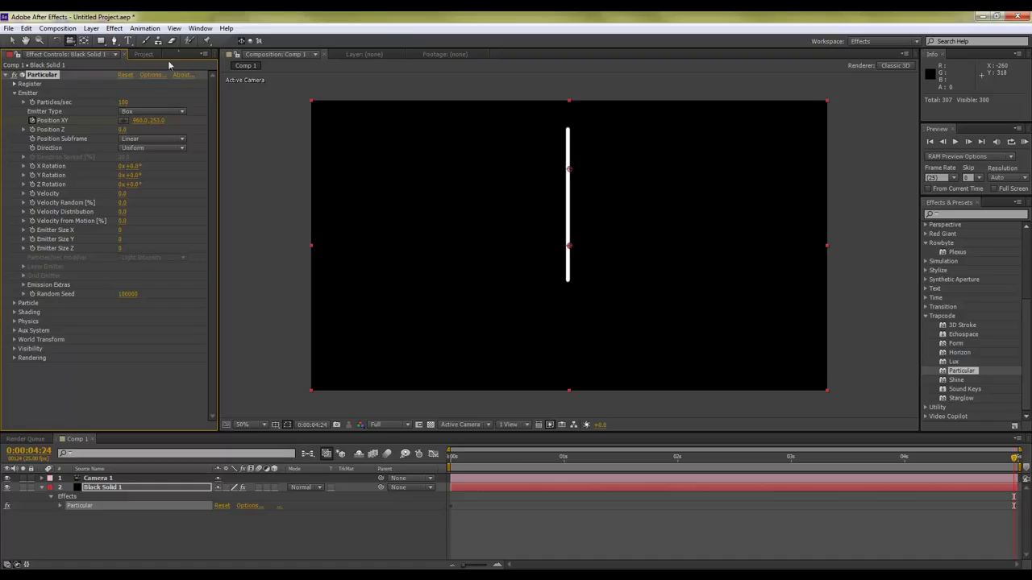
pyautogui.click(509, 457)
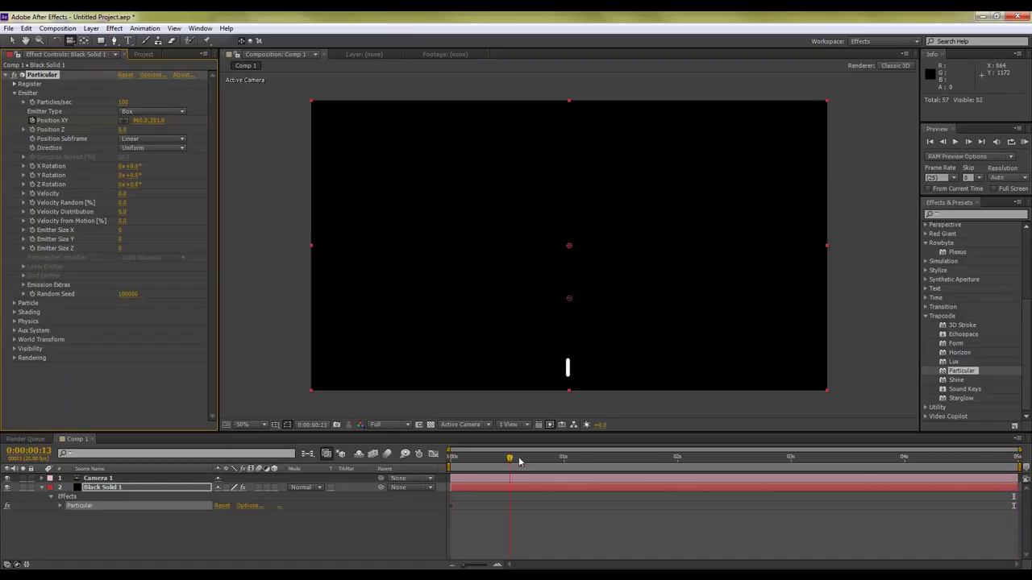
pyautogui.moveTo(520, 461)
pyautogui.mouseDown()
pyautogui.moveTo(1018, 459)
pyautogui.moveTo(793, 460)
pyautogui.moveTo(995, 460)
pyautogui.mouseUp()
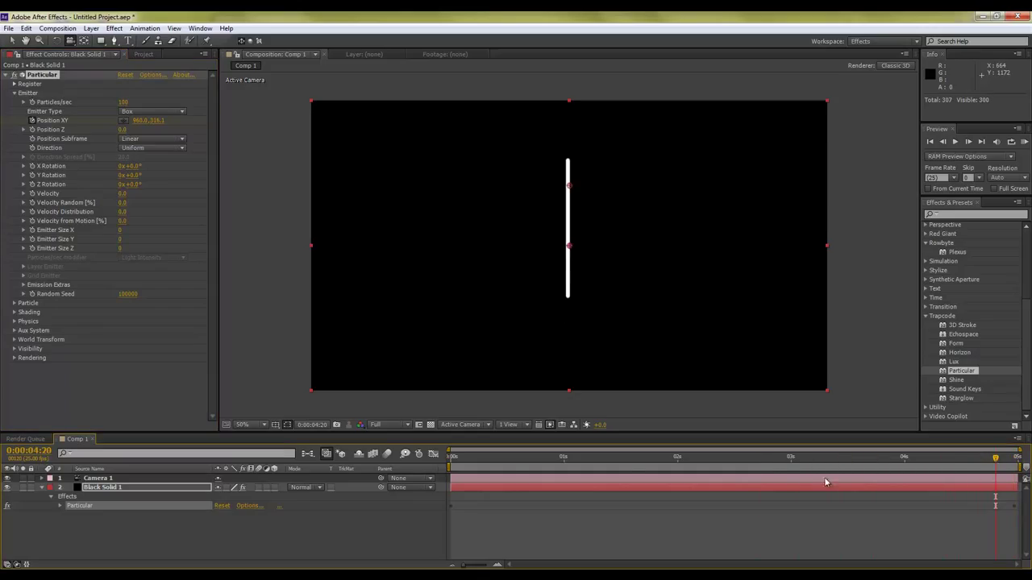
# Step: Move to 0:00:04:00, try tapering, peaked and hand-drawn wavy Size over Life curves, and restore the constant full-size curve
pyautogui.moveTo(598, 468)
pyautogui.mouseDown()
pyautogui.moveTo(453, 463)
pyautogui.moveTo(968, 466)
pyautogui.moveTo(460, 470)
pyautogui.moveTo(977, 476)
pyautogui.moveTo(903, 475)
pyautogui.mouseUp()
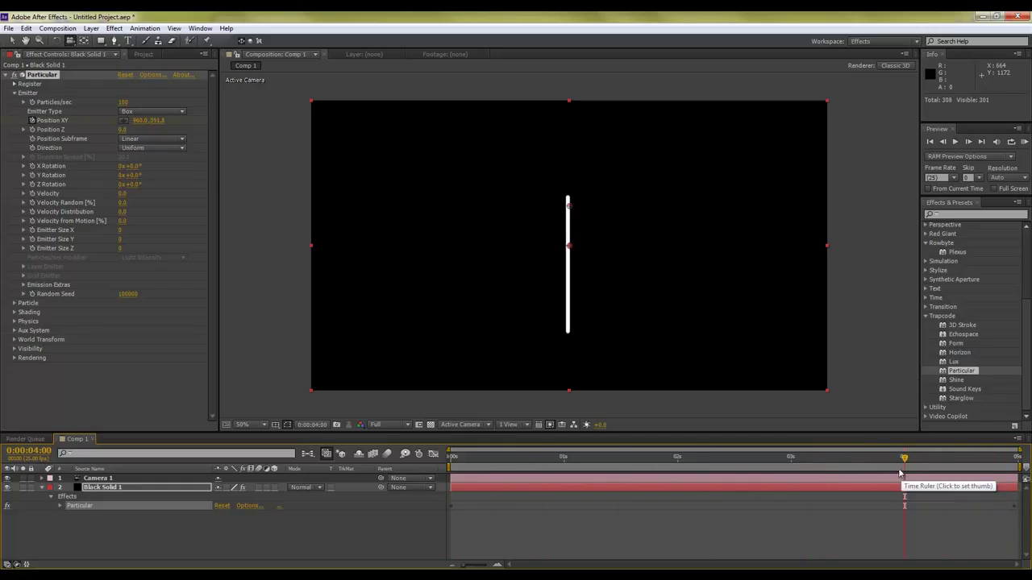
pyautogui.click(14, 304)
pyautogui.scroll(-3, 55, 312)
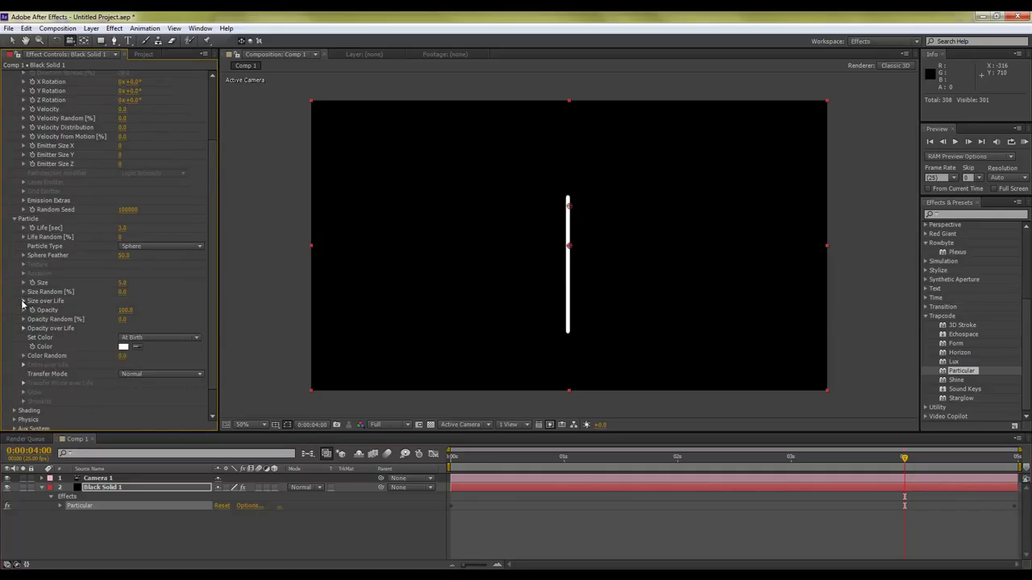
pyautogui.click(22, 301)
pyautogui.click(170, 324)
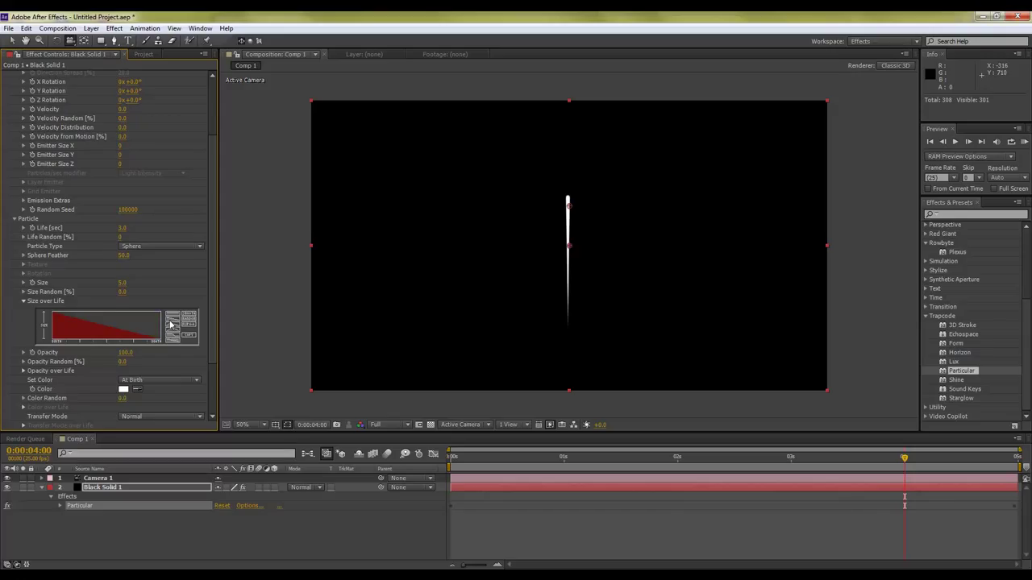
pyautogui.click(171, 328)
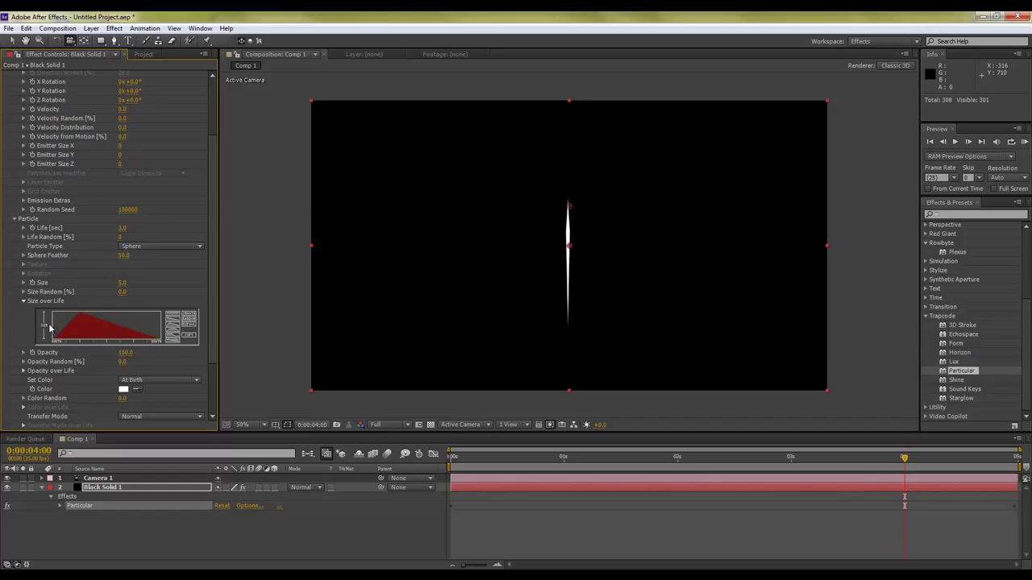
pyautogui.moveTo(63, 318)
pyautogui.mouseDown()
pyautogui.moveTo(89, 311)
pyautogui.moveTo(108, 311)
pyautogui.moveTo(141, 336)
pyautogui.moveTo(153, 323)
pyautogui.moveTo(162, 349)
pyautogui.mouseUp()
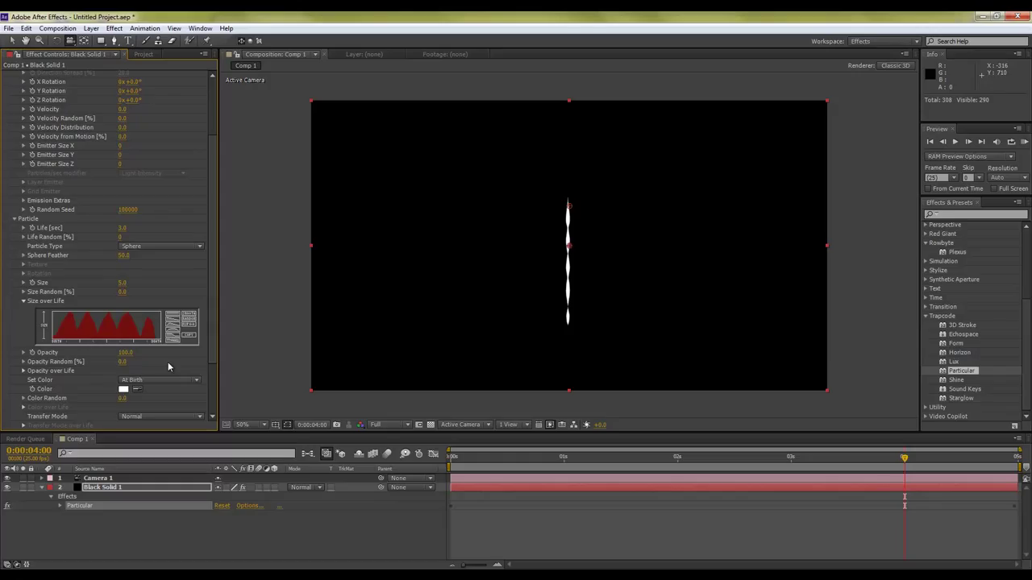
pyautogui.click(172, 324)
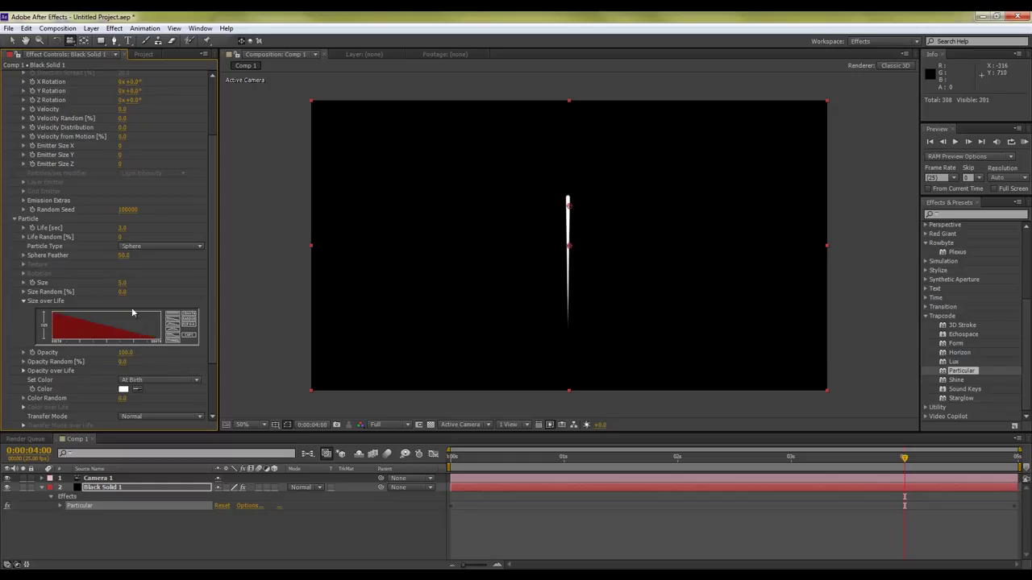
pyautogui.click(176, 317)
# Step: In the Air physics' Turbulence Field, set Affect Position to 445 and scrub the distorted trail to 0:00:04:12
pyautogui.moveTo(120, 229); pyautogui.dragTo(121, 233)
pyautogui.scroll(-3, 119, 246)
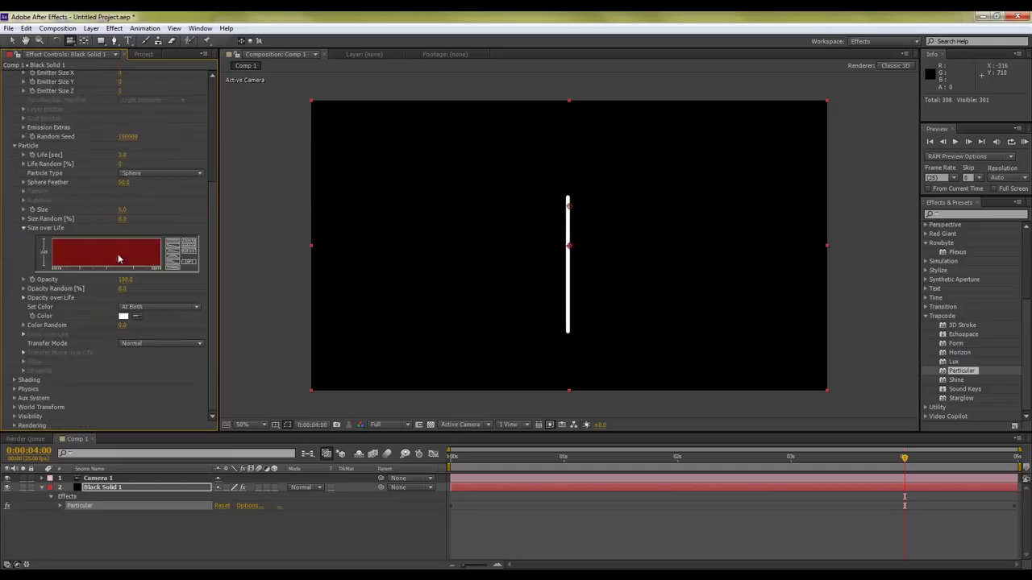
pyautogui.click(14, 391)
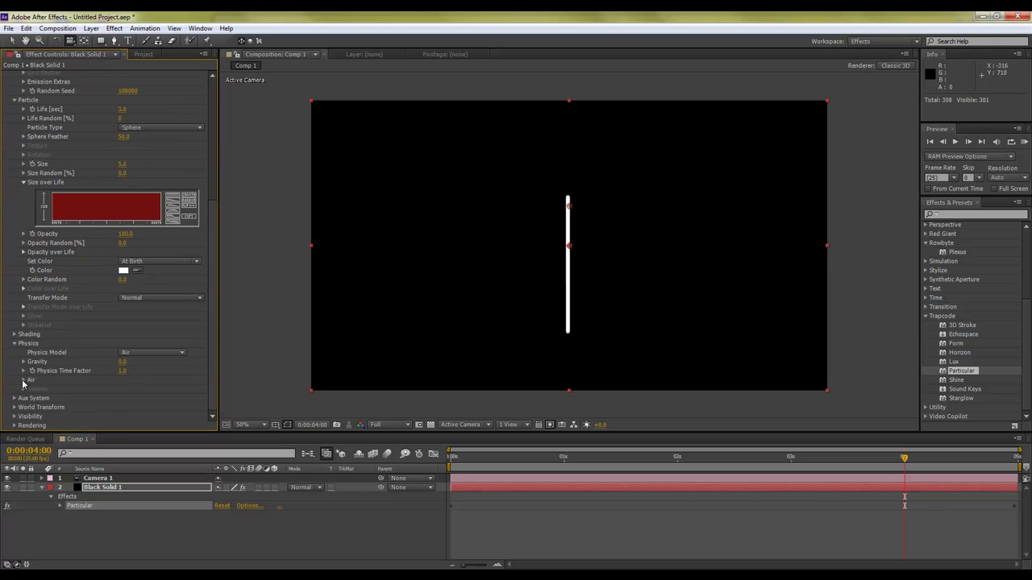
pyautogui.click(23, 380)
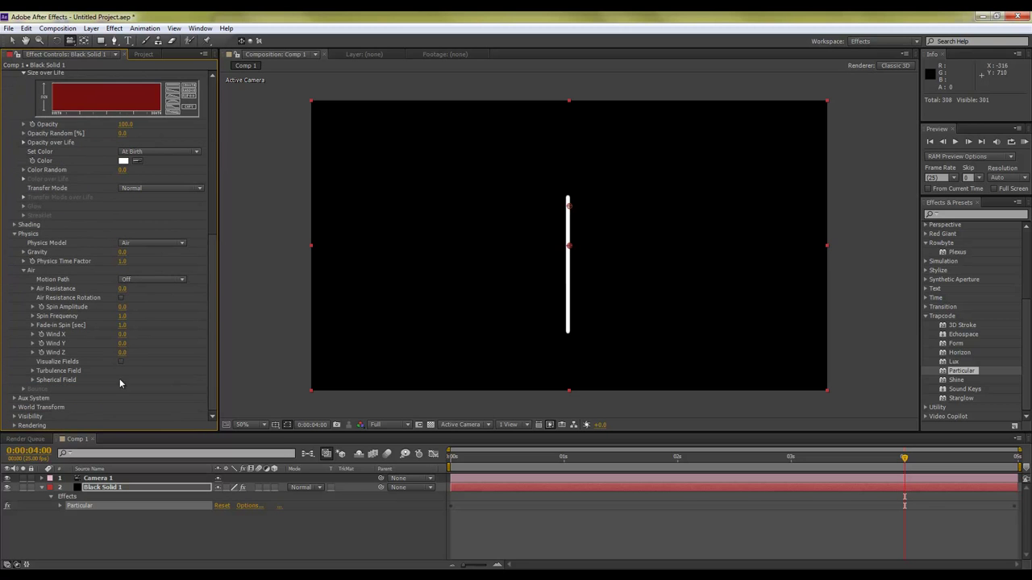
pyautogui.click(33, 371)
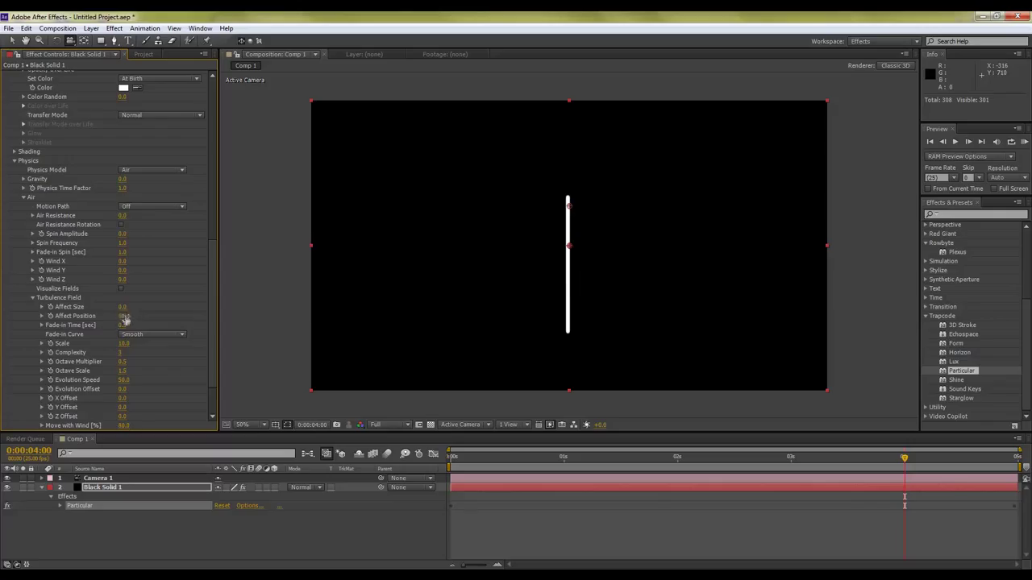
pyautogui.moveTo(123, 316); pyautogui.dragTo(466, 356)
pyautogui.moveTo(453, 458); pyautogui.dragTo(959, 474)
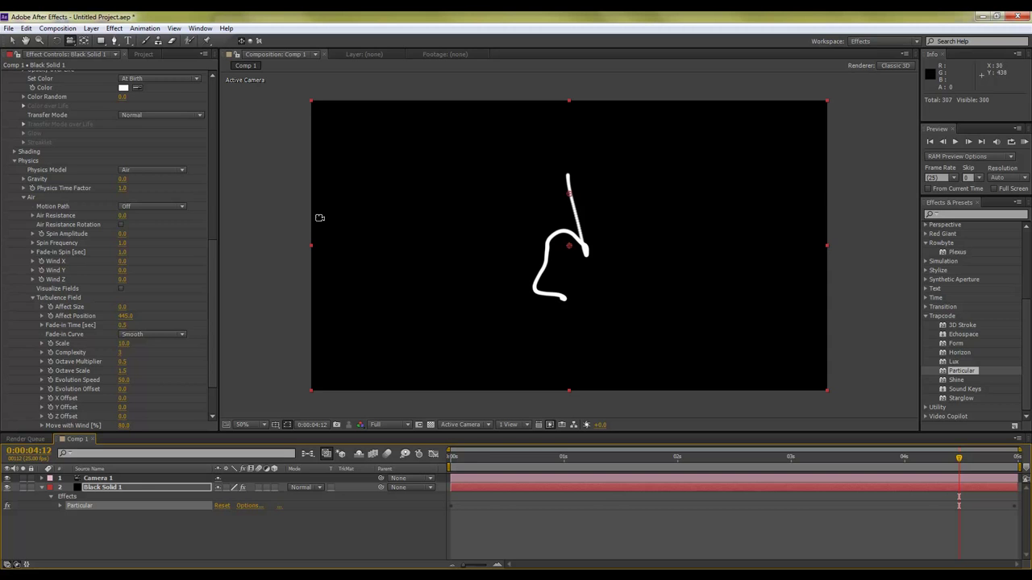
# Step: Set the emitter's Particles/sec to 300
pyautogui.moveTo(209, 264); pyautogui.dragTo(212, 121)
pyautogui.click(126, 102)
pyautogui.write('300')
pyautogui.press('Return')
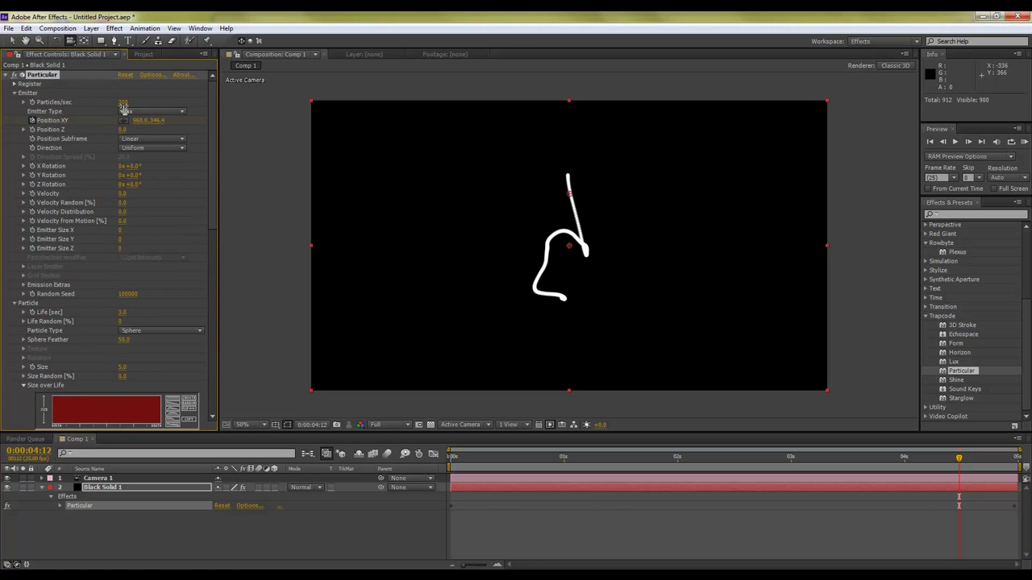
# Step: At 0:00:00:00, draw an open, looping Pen mask on Black Solid 1, from the frame's right edge to beyond its left edge
pyautogui.moveTo(487, 468)
pyautogui.mouseDown()
pyautogui.moveTo(459, 468)
pyautogui.moveTo(1010, 469)
pyautogui.moveTo(449, 470)
pyautogui.mouseUp()
pyautogui.moveTo(333, 480)
pyautogui.mouseDown()
pyautogui.moveTo(945, 477)
pyautogui.moveTo(436, 482)
pyautogui.moveTo(207, 539)
pyautogui.mouseUp()
pyautogui.click(206, 539)
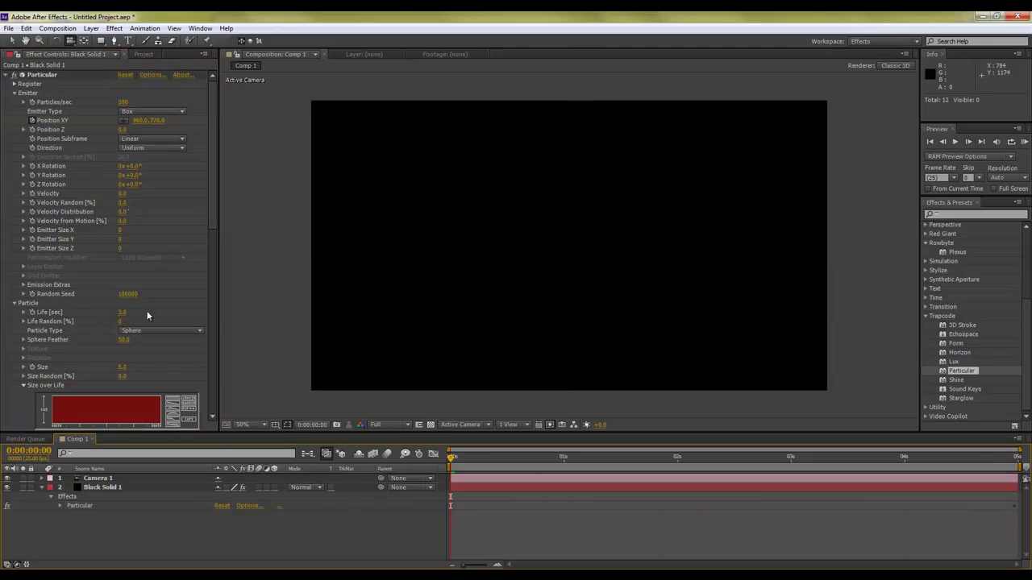
pyautogui.click(114, 41)
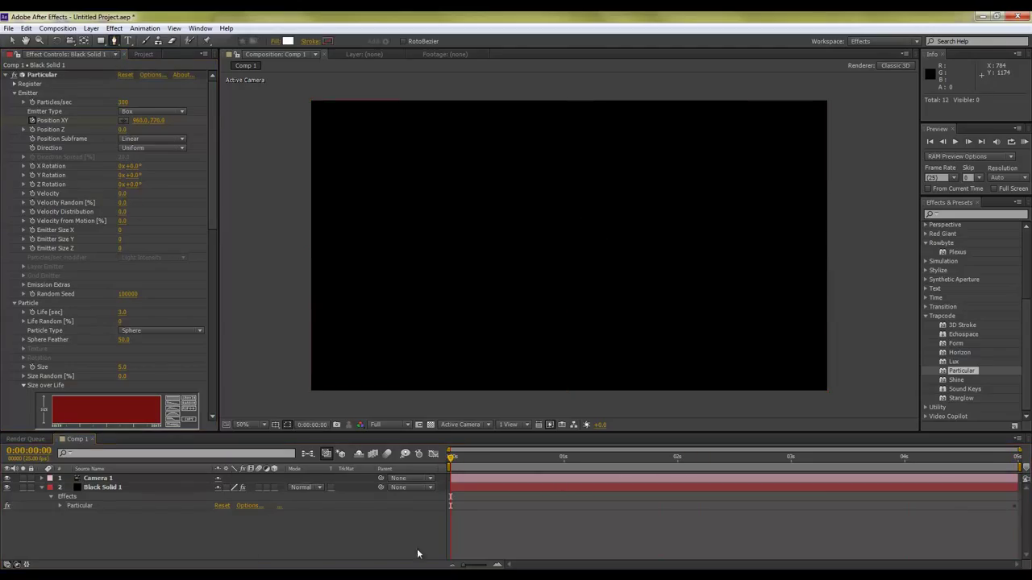
pyautogui.click(258, 487)
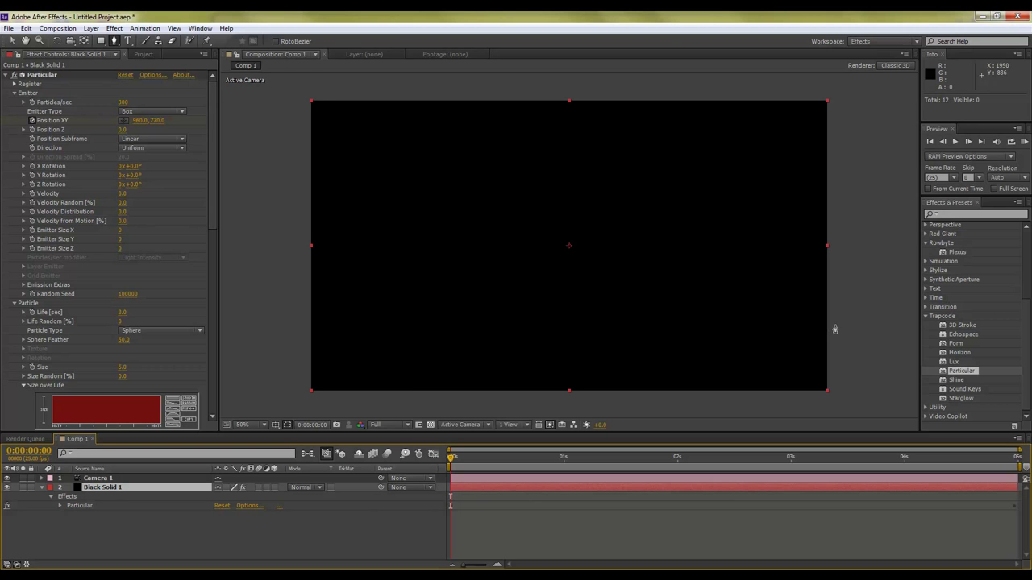
pyautogui.moveTo(825, 321); pyautogui.dragTo(819, 313)
pyautogui.moveTo(752, 250); pyautogui.dragTo(724, 230)
pyautogui.moveTo(611, 200); pyautogui.dragTo(567, 202)
pyautogui.moveTo(507, 228); pyautogui.dragTo(484, 258)
pyautogui.moveTo(553, 309); pyautogui.dragTo(634, 308)
pyautogui.moveTo(682, 276); pyautogui.dragTo(713, 260)
pyautogui.moveTo(693, 159); pyautogui.dragTo(616, 130)
pyautogui.moveTo(473, 185); pyautogui.dragTo(441, 213)
pyautogui.moveTo(276, 284); pyautogui.dragTo(208, 283)
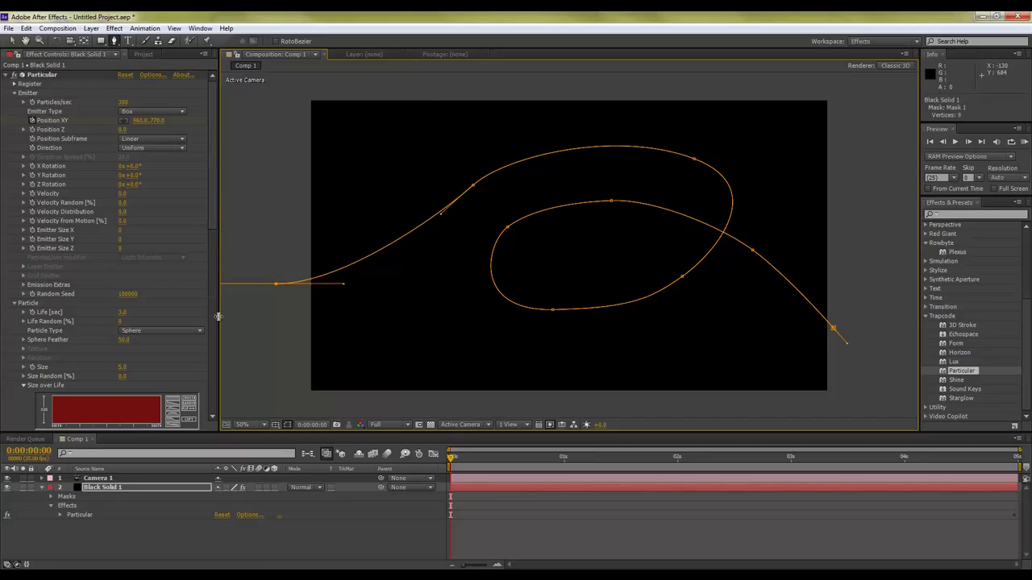
pyautogui.click(227, 188)
# Step: Copy the Mask Path of Mask 1 and paste it as keyframes onto Particular's emitter Position XY at 0:00:00:00
pyautogui.click(93, 492)
pyautogui.click(51, 498)
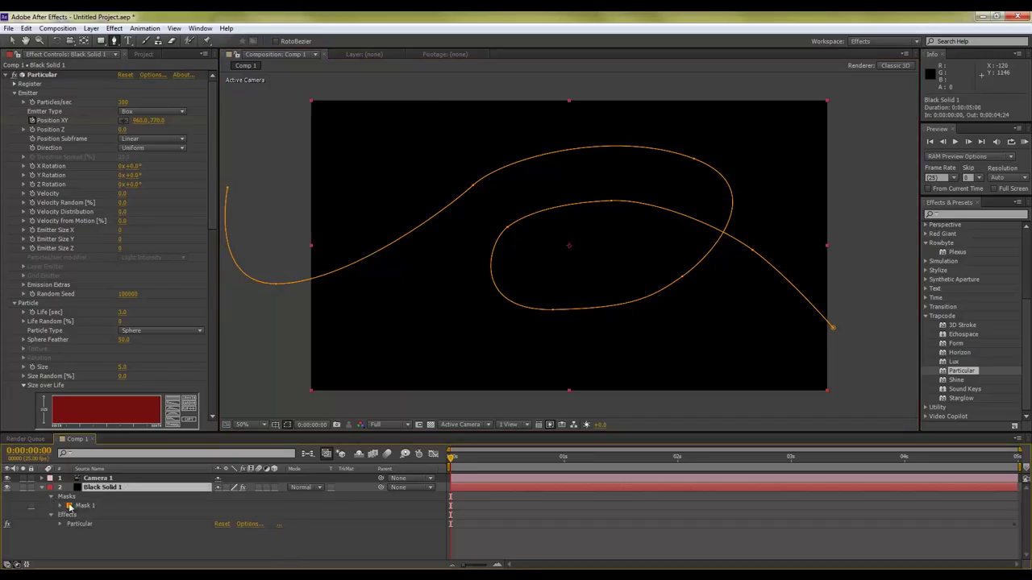
pyautogui.click(84, 505)
pyautogui.click(60, 505)
pyautogui.click(99, 515)
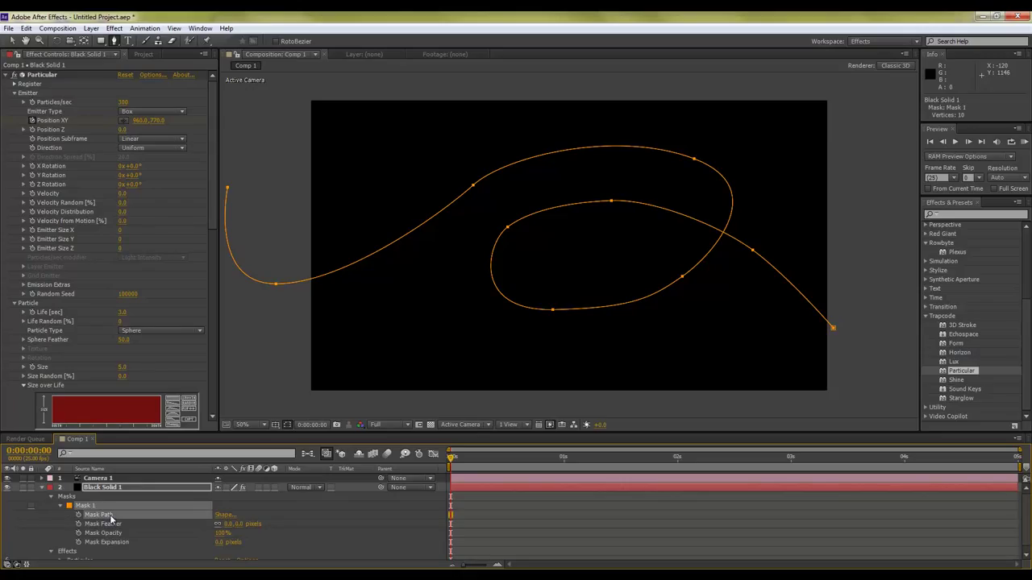
pyautogui.scroll(-1, 136, 533)
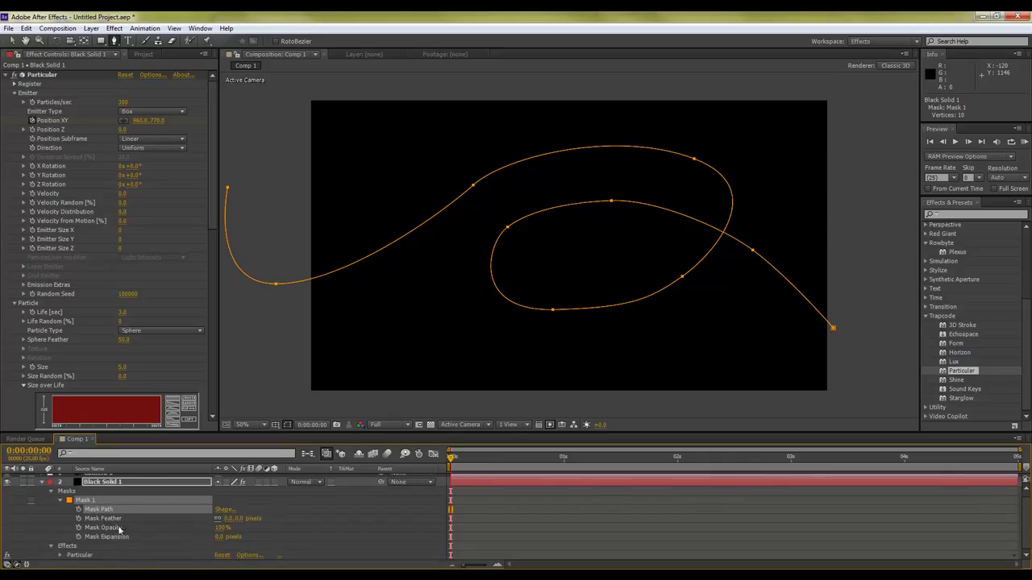
pyautogui.click(59, 501)
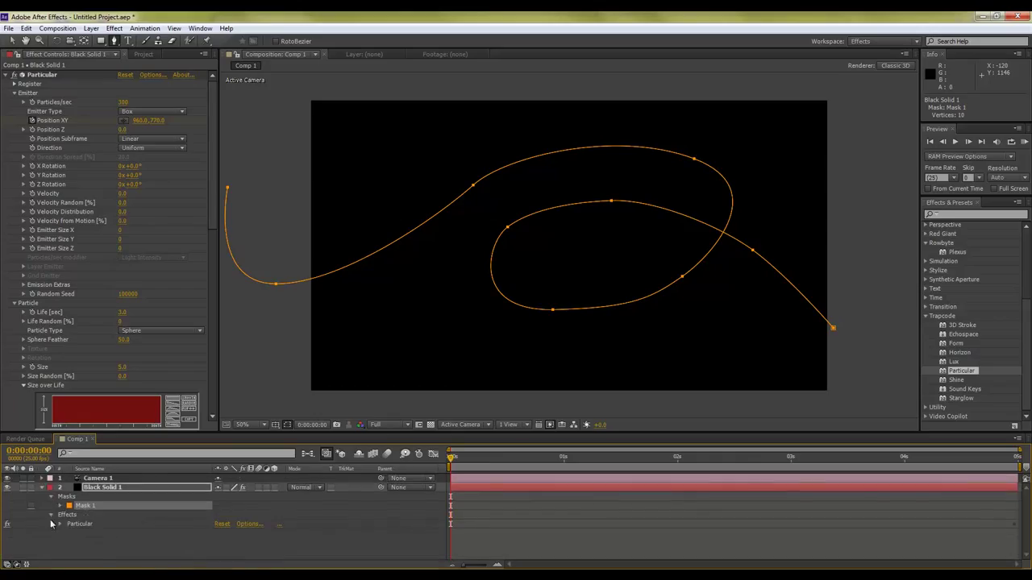
pyautogui.click(62, 524)
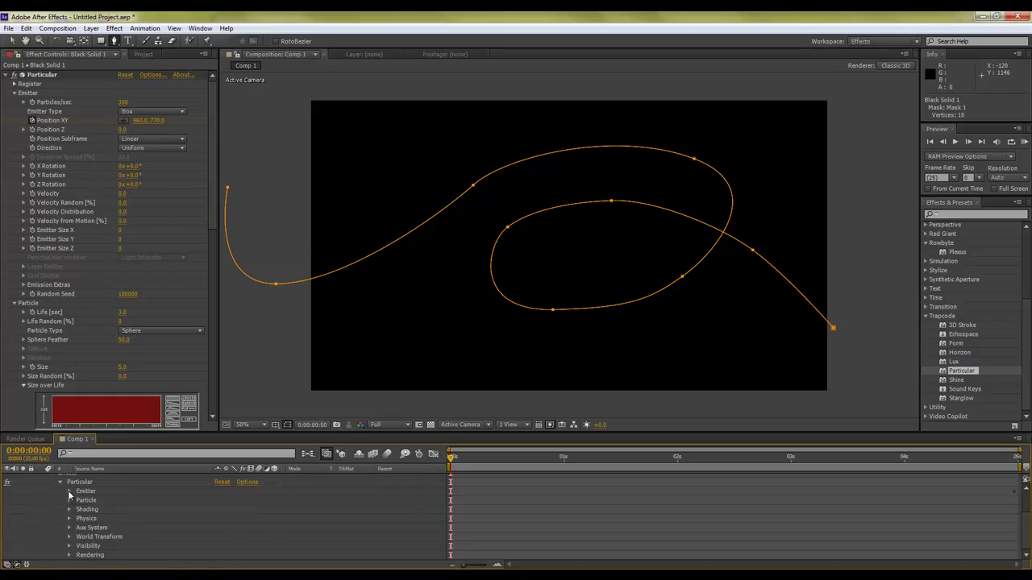
pyautogui.click(69, 492)
pyautogui.click(106, 506)
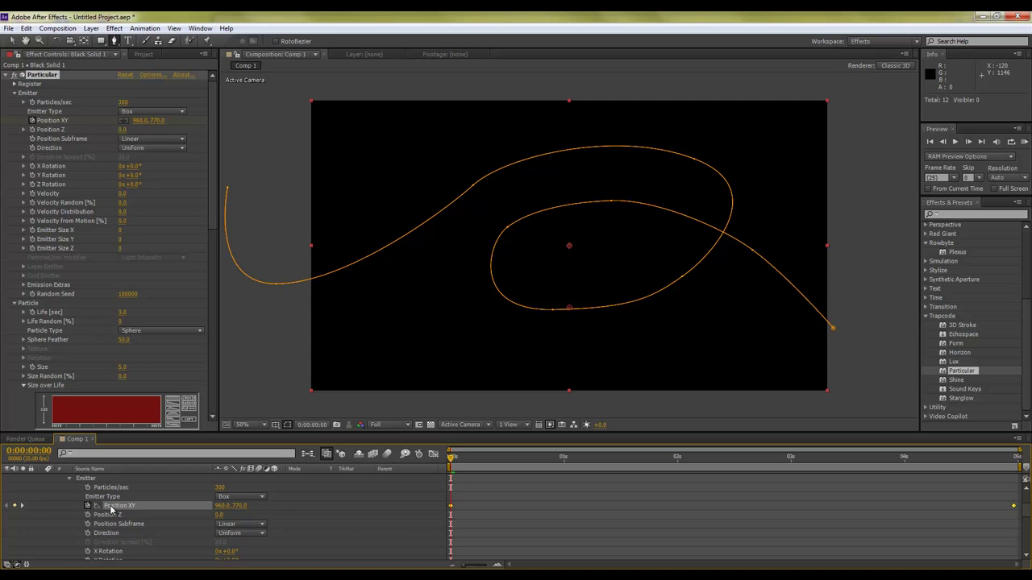
pyautogui.hotkey('ctrl', 'v')
# Step: Preview the path-following trail, orbit the camera, stretch the pasted Position XY keyframes to about 0:00:04:05, and delete the leftover keyframe near the composition's end
pyautogui.moveTo(460, 465); pyautogui.dragTo(609, 457)
pyautogui.press('c')
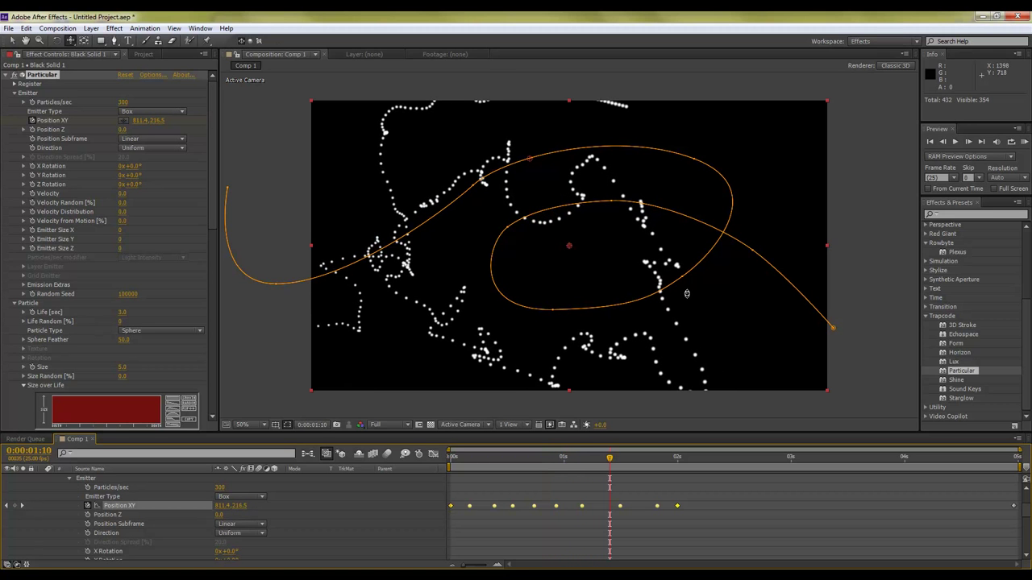
pyautogui.moveTo(685, 294); pyautogui.dragTo(627, 326)
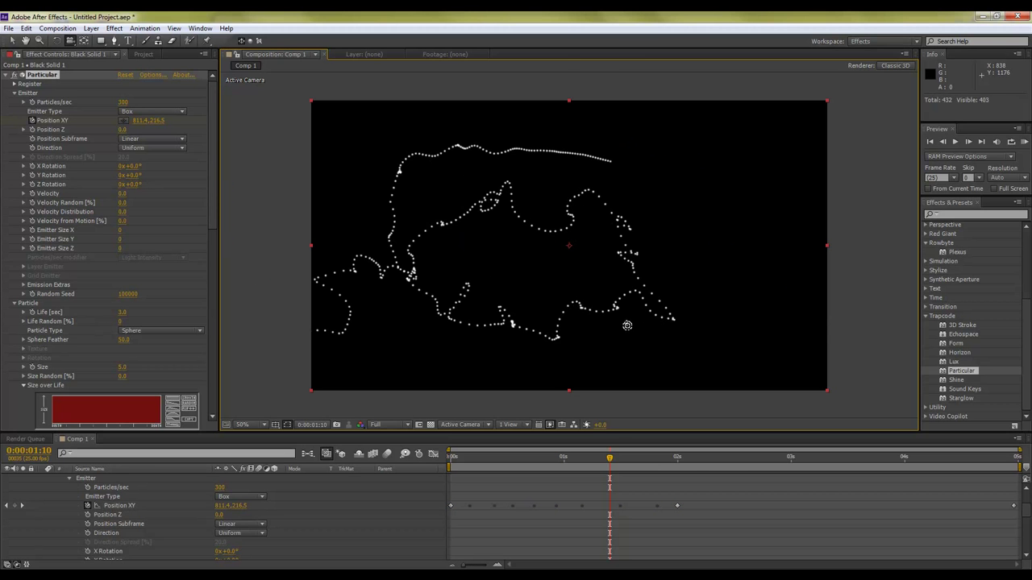
pyautogui.moveTo(610, 457); pyautogui.dragTo(732, 459)
pyautogui.moveTo(679, 505); pyautogui.dragTo(929, 506)
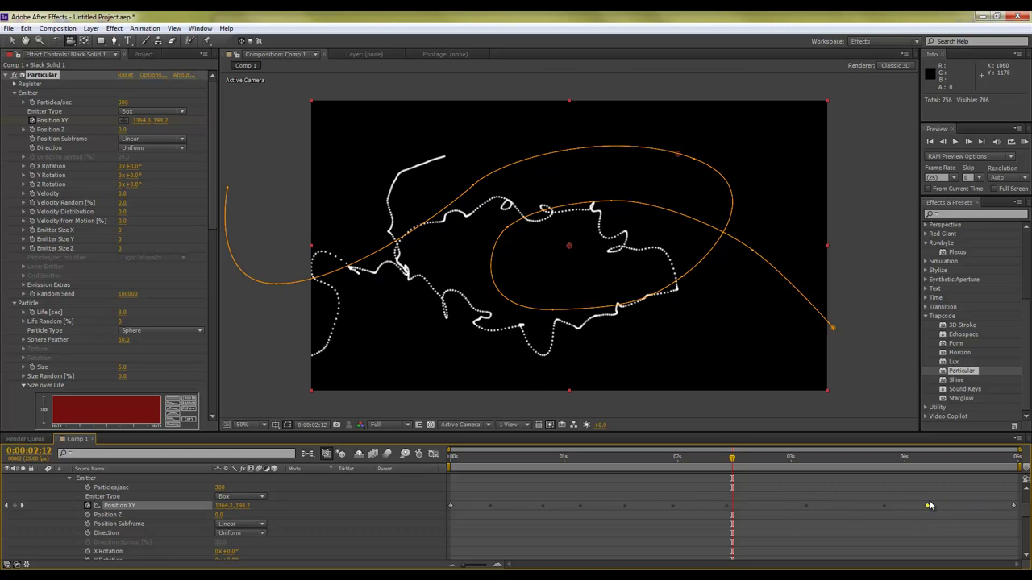
pyautogui.moveTo(732, 459)
pyautogui.mouseDown()
pyautogui.moveTo(449, 461)
pyautogui.moveTo(628, 465)
pyautogui.mouseUp()
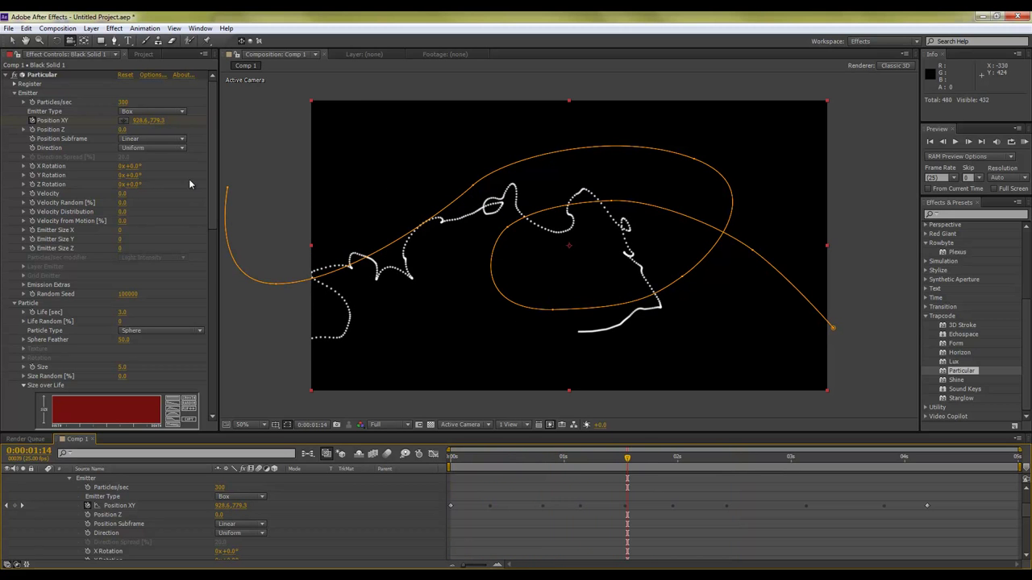
# Step: Try Particles/sec values of 600 and 800, scrubbing the trail to 0:00:02:07
pyautogui.click(122, 103)
pyautogui.write('60')
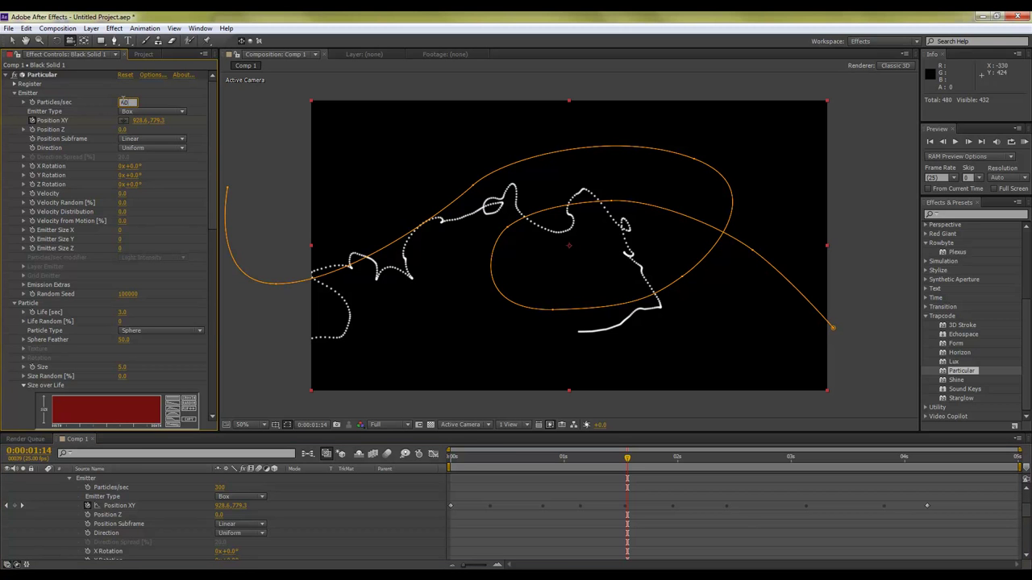
pyautogui.write('0')
pyautogui.press('Return')
pyautogui.moveTo(464, 462); pyautogui.dragTo(710, 458)
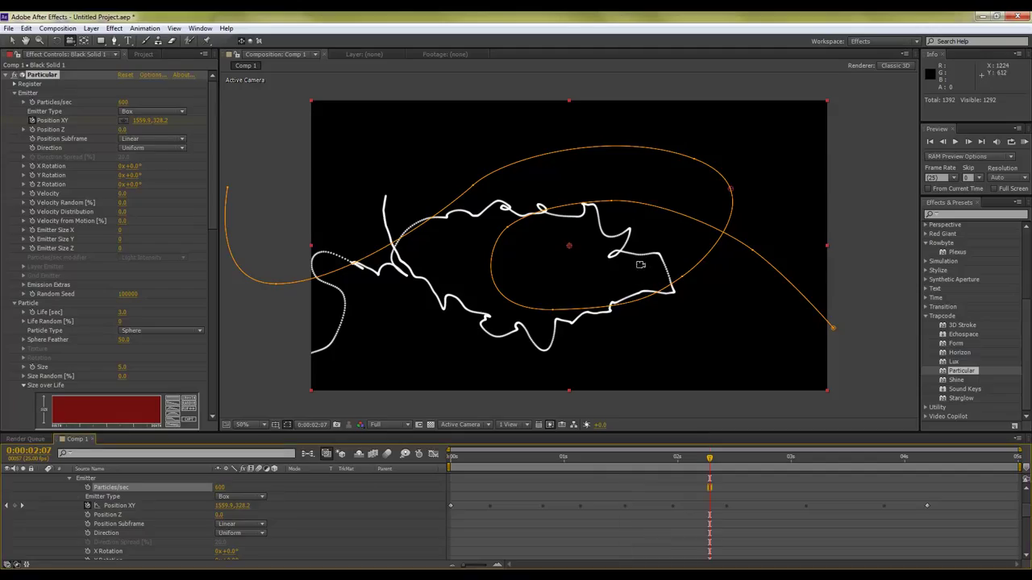
pyautogui.click(126, 102)
pyautogui.write('800')
pyautogui.press('Return')
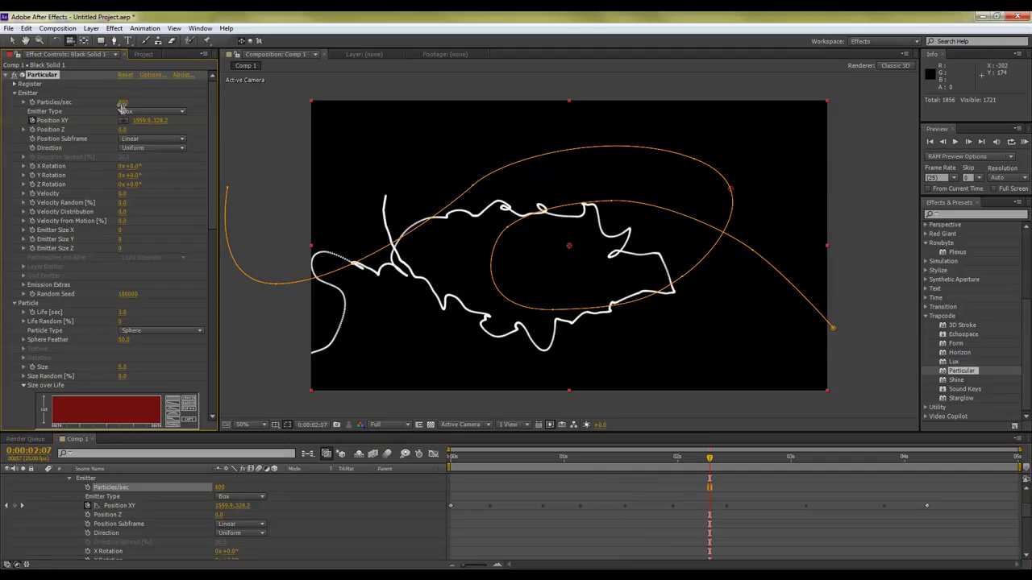
# Step: Set the emitter's Particles/sec to 1200 and scrub the trail to 0:00:03:17
pyautogui.click(123, 102)
pyautogui.write('1200')
pyautogui.press('Return')
pyautogui.moveTo(696, 458); pyautogui.dragTo(868, 465)
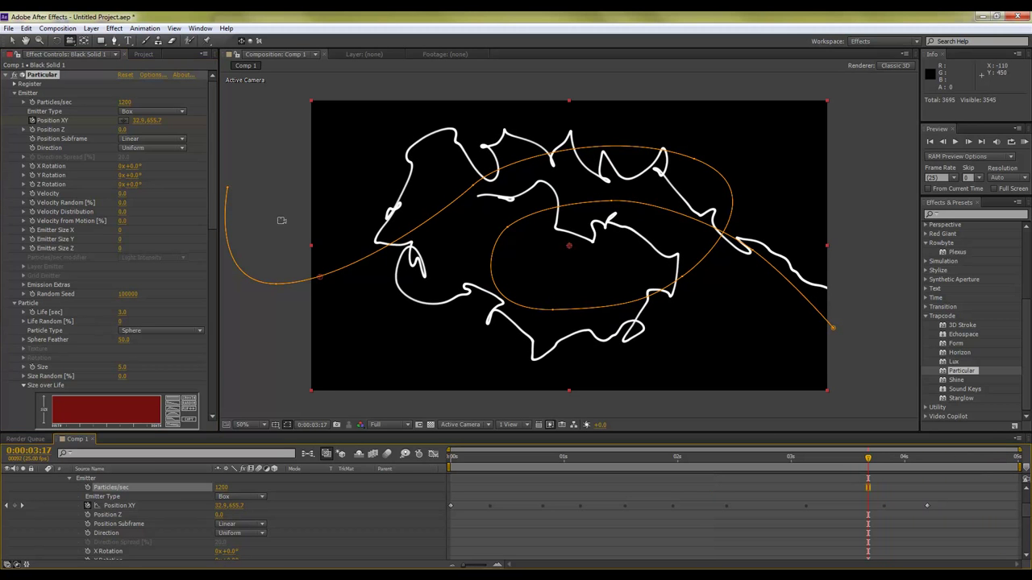
# Step: Set the particle Size to 1 and scrub the thin trail back to 0:00:03:17
pyautogui.moveTo(211, 180); pyautogui.dragTo(213, 239)
pyautogui.click(122, 229)
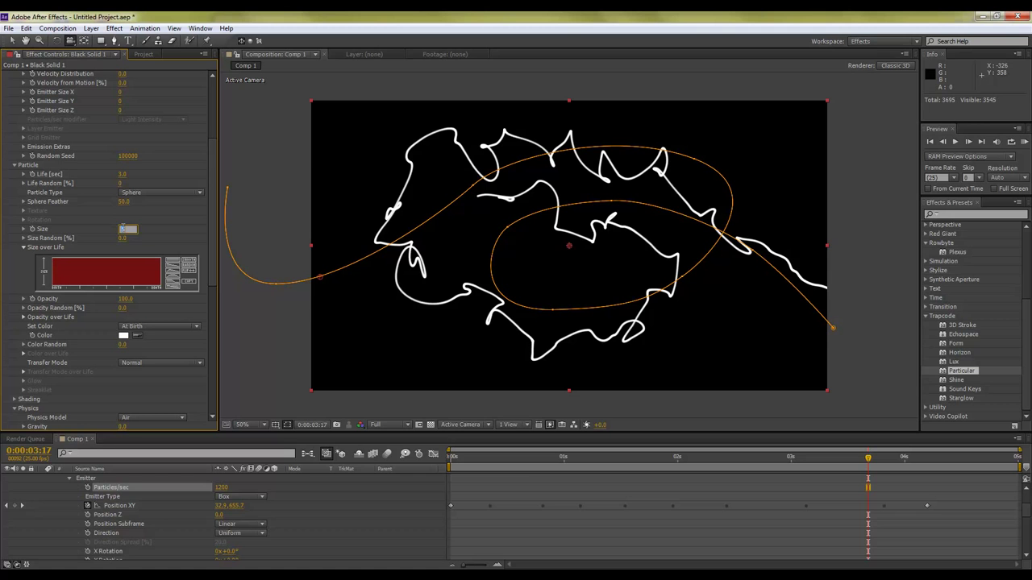
pyautogui.write('1')
pyautogui.press('Return')
pyautogui.moveTo(620, 460)
pyautogui.mouseDown()
pyautogui.moveTo(468, 460)
pyautogui.moveTo(783, 462)
pyautogui.moveTo(867, 477)
pyautogui.mouseUp()
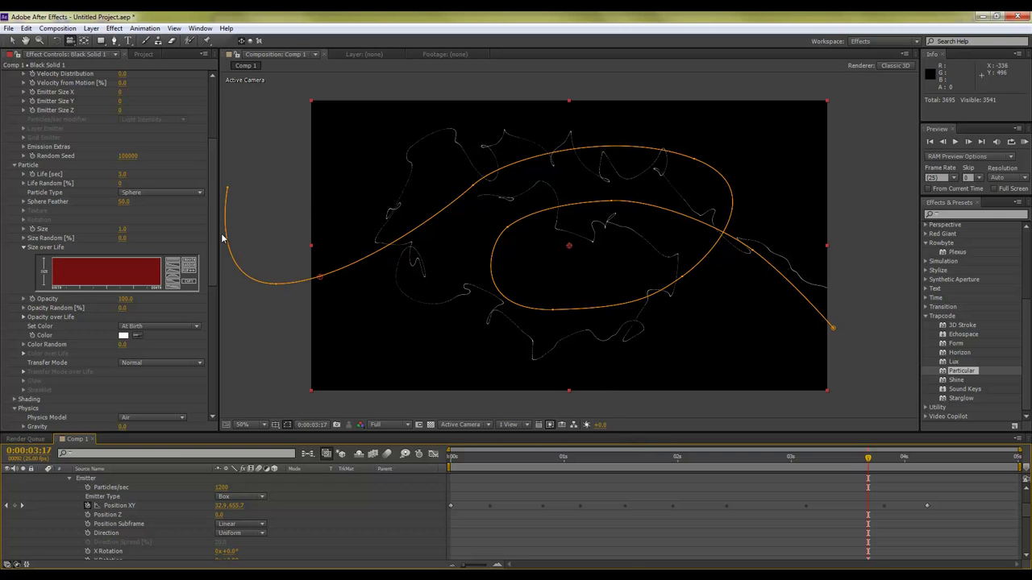
# Step: Expand the Aux System settings and set Emit to Continously
pyautogui.scroll(-3, 213, 274)
pyautogui.scroll(-9, 213, 275)
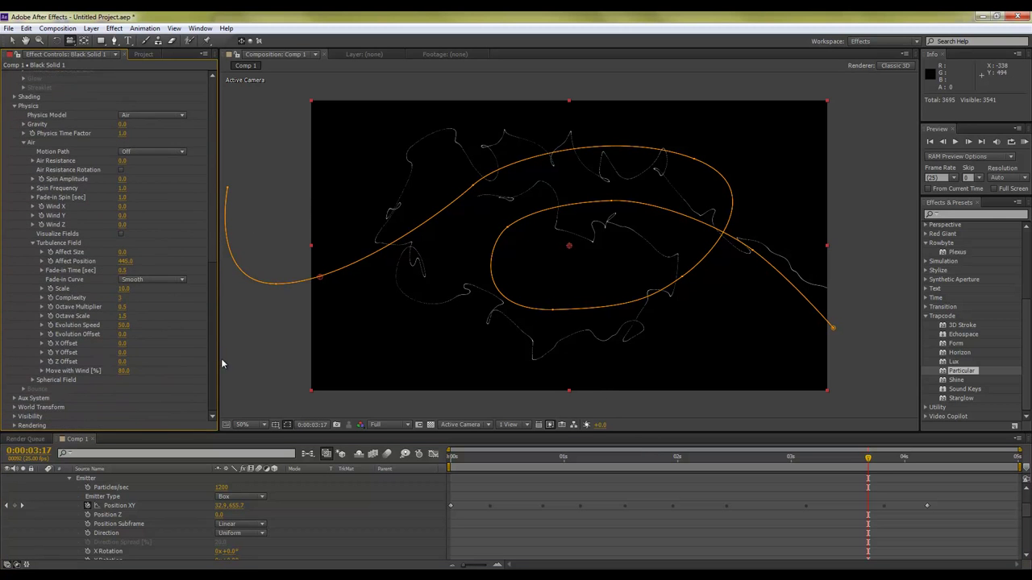
pyautogui.click(15, 399)
pyautogui.scroll(-7, 98, 393)
pyautogui.click(140, 234)
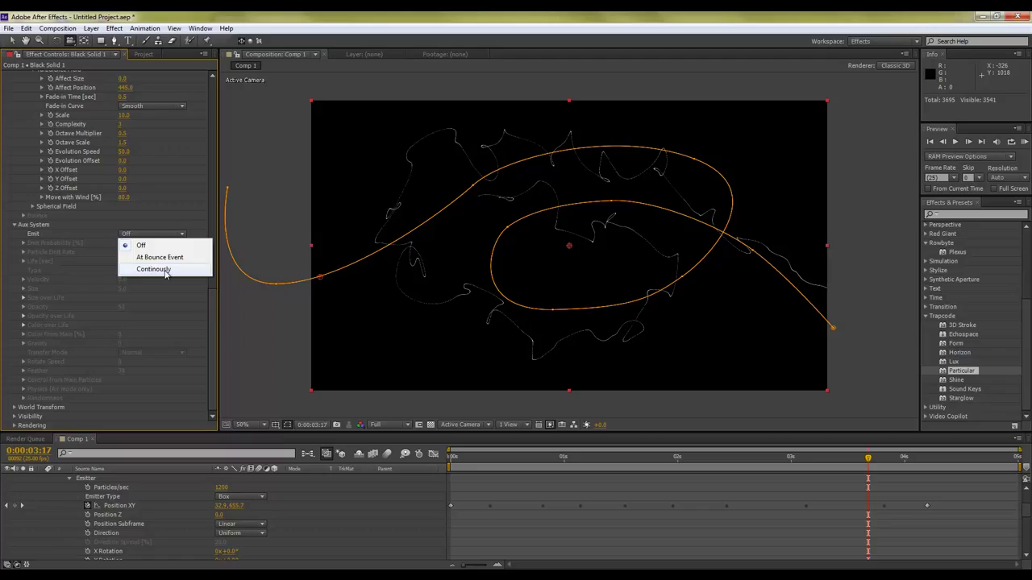
pyautogui.click(153, 269)
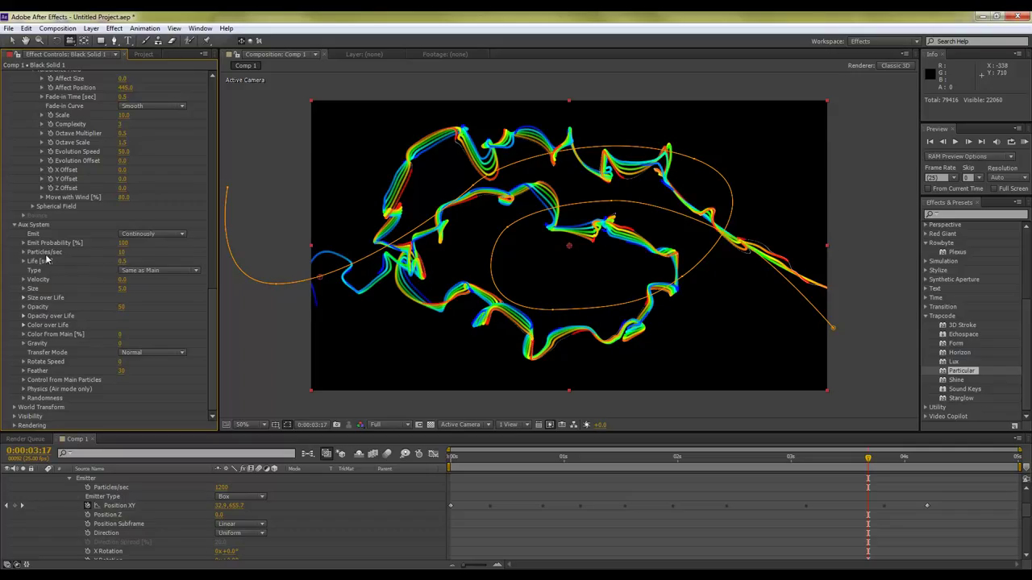
# Step: Set the Aux System's Particles/sec to 1200 and scrub the trail to 0:00:01:08
pyautogui.click(121, 254)
pyautogui.press('Return')
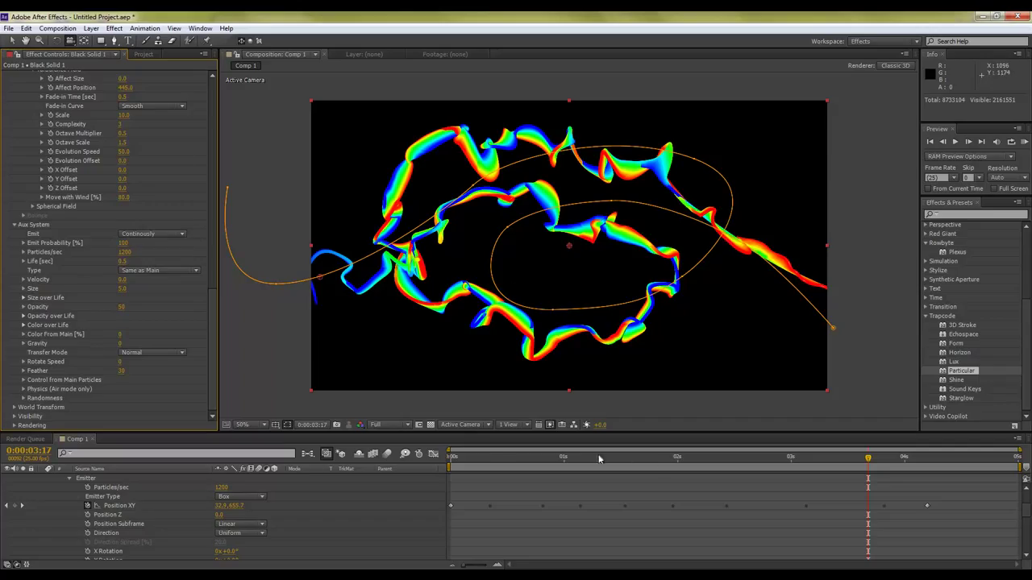
pyautogui.moveTo(468, 467); pyautogui.dragTo(609, 459)
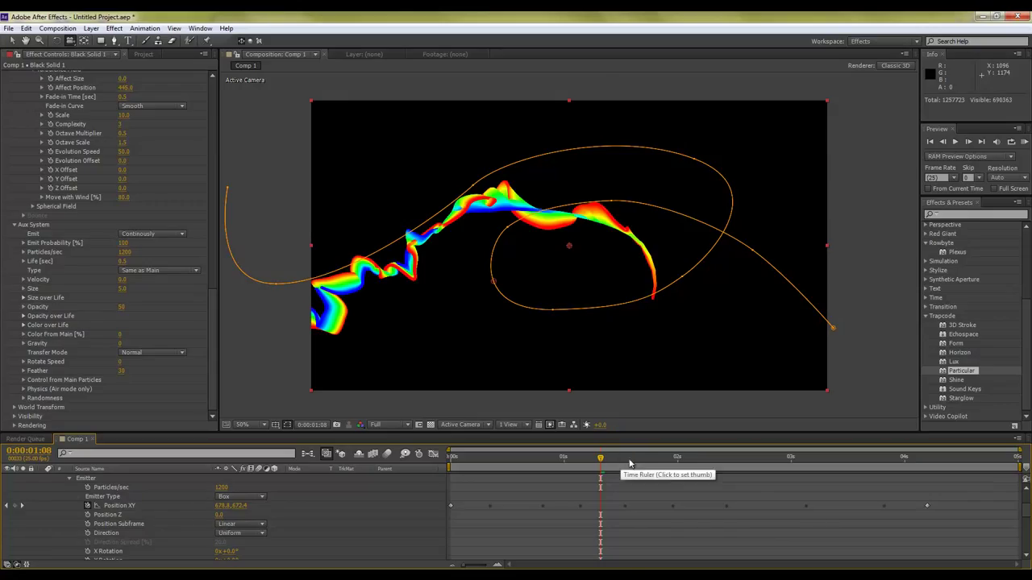
# Step: Set the Aux System's particle Size to 1 and its Opacity to 100
pyautogui.click(123, 289)
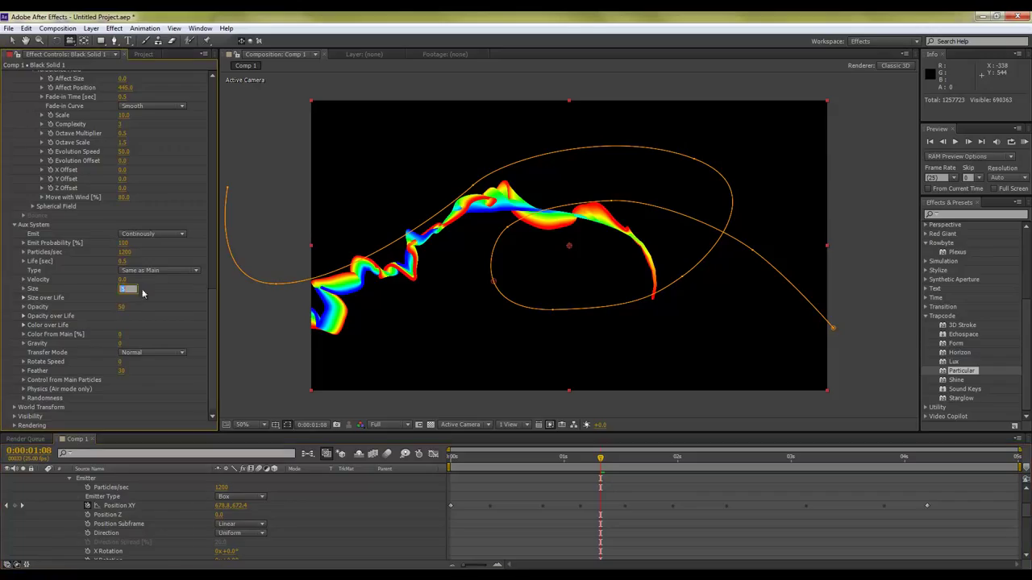
pyautogui.write('1')
pyautogui.press('Return')
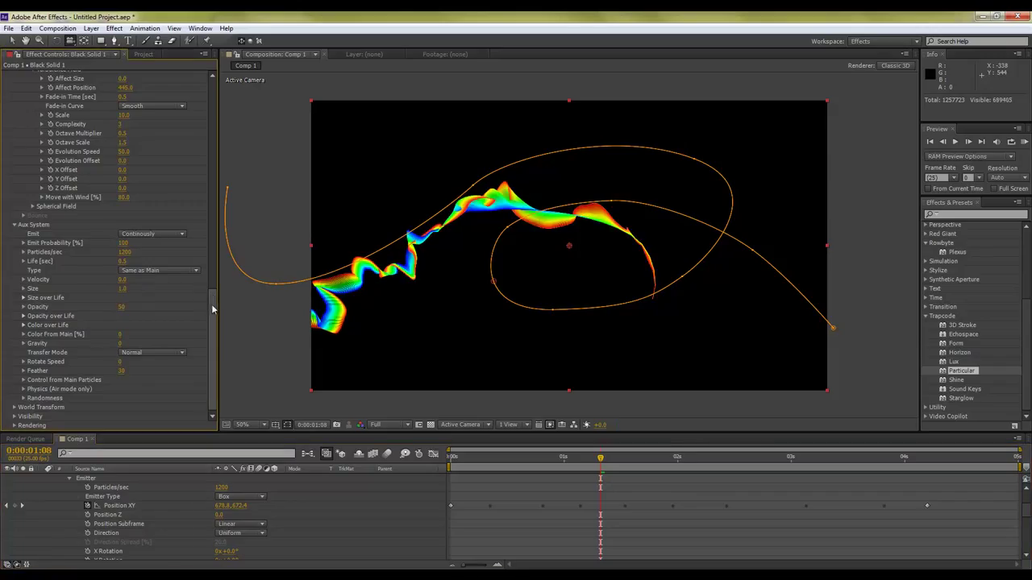
pyautogui.click(122, 307)
pyautogui.press('Return')
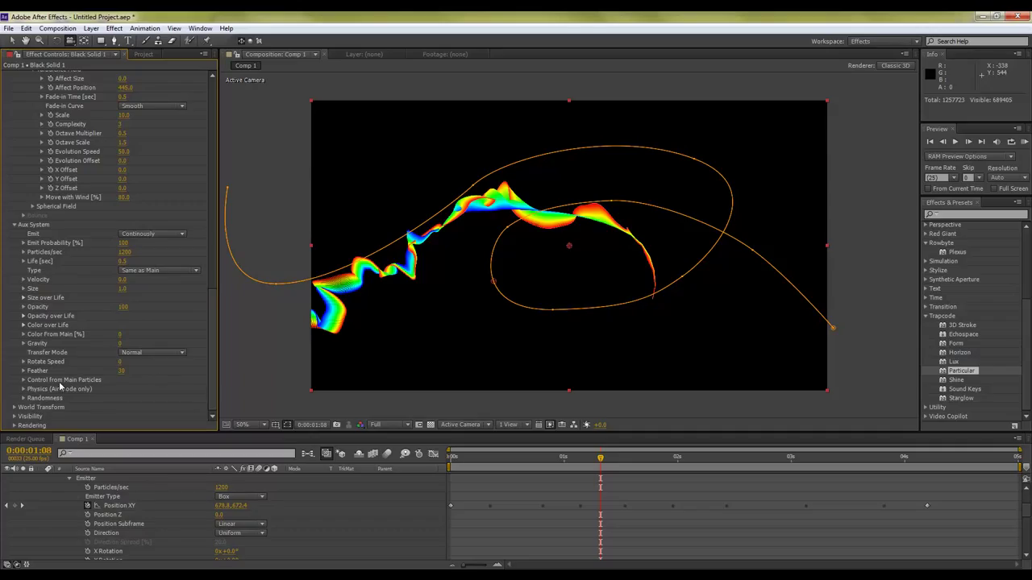
# Step: Raise Turbulence Position in the Aux System's Physics settings and apply the white-cyan-blue gradient preset to its Color over Life
pyautogui.click(23, 390)
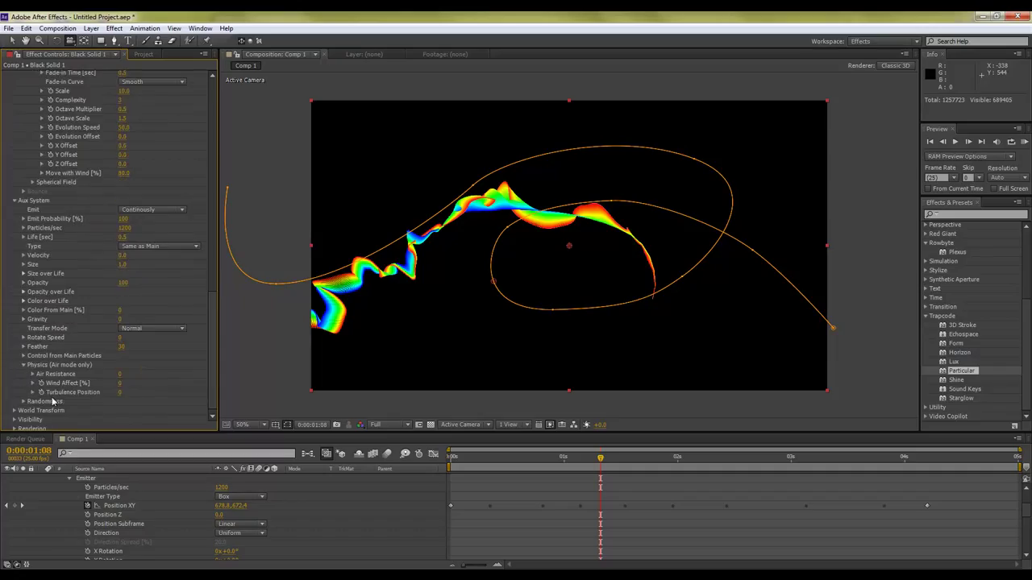
pyautogui.moveTo(121, 391); pyautogui.dragTo(148, 396)
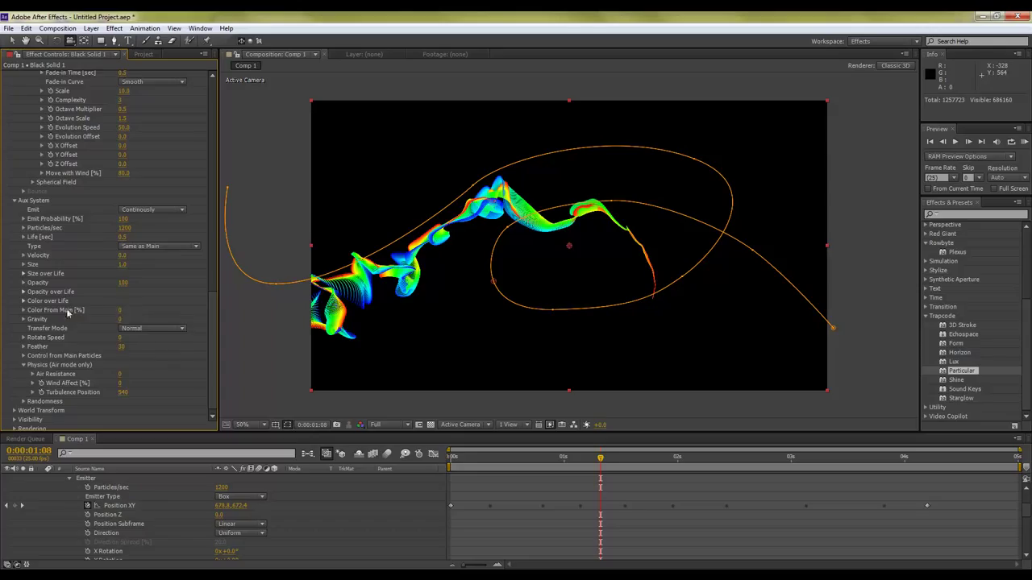
pyautogui.click(23, 301)
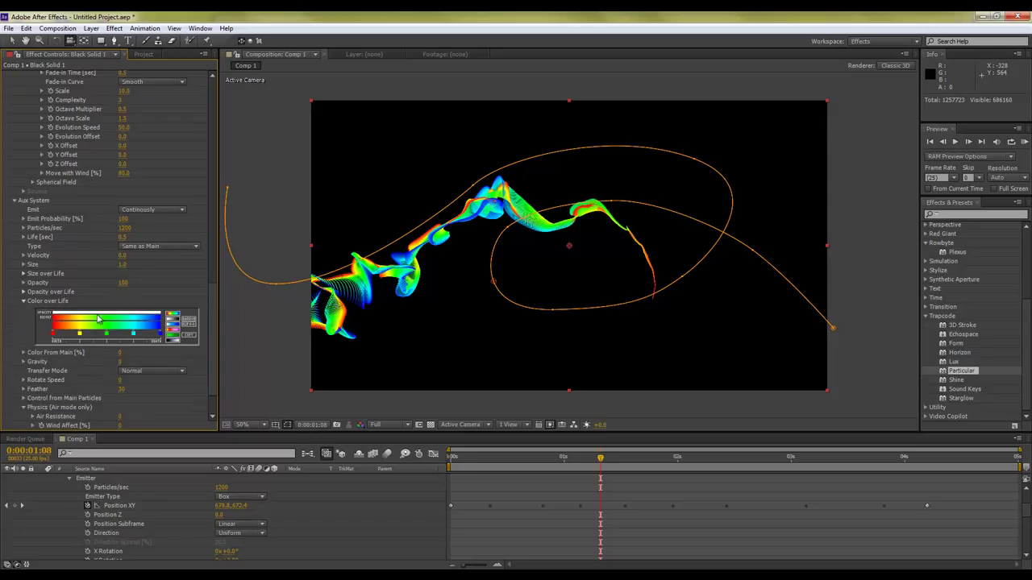
pyautogui.click(176, 322)
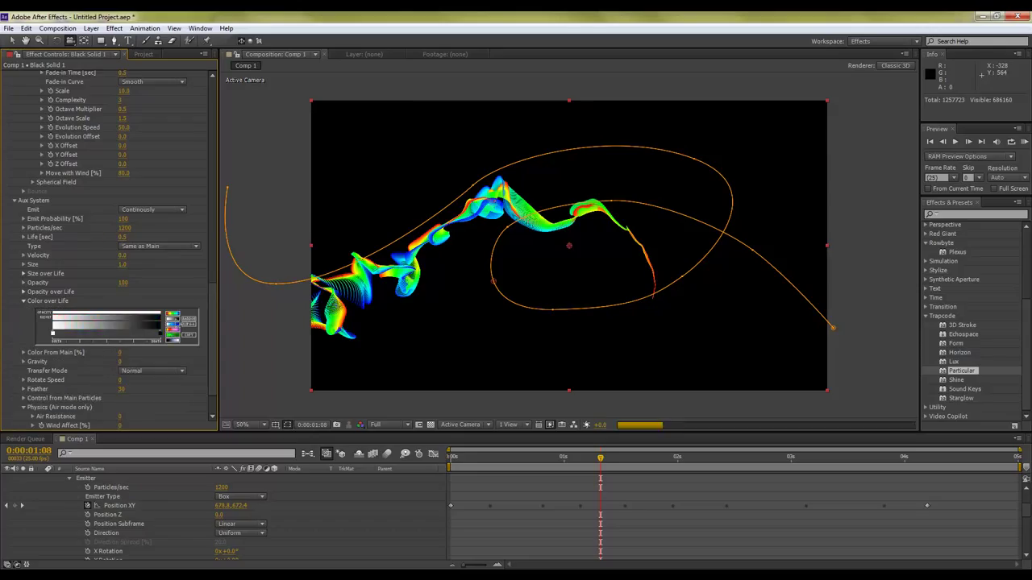
pyautogui.click(173, 329)
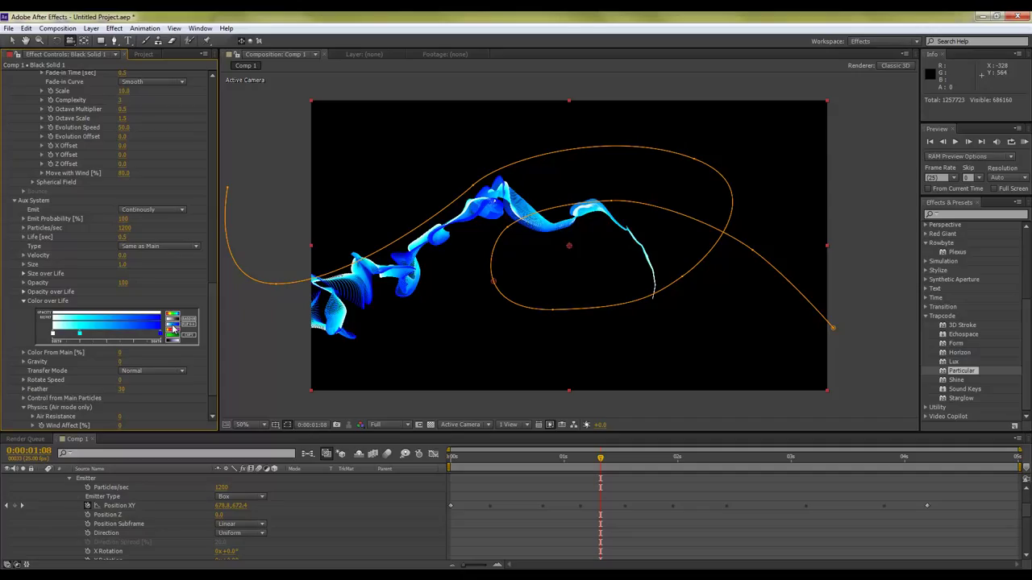
# Step: Set the Aux System's Particles/sec to 1600 and orbit the camera to a new angle on the trail
pyautogui.click(126, 228)
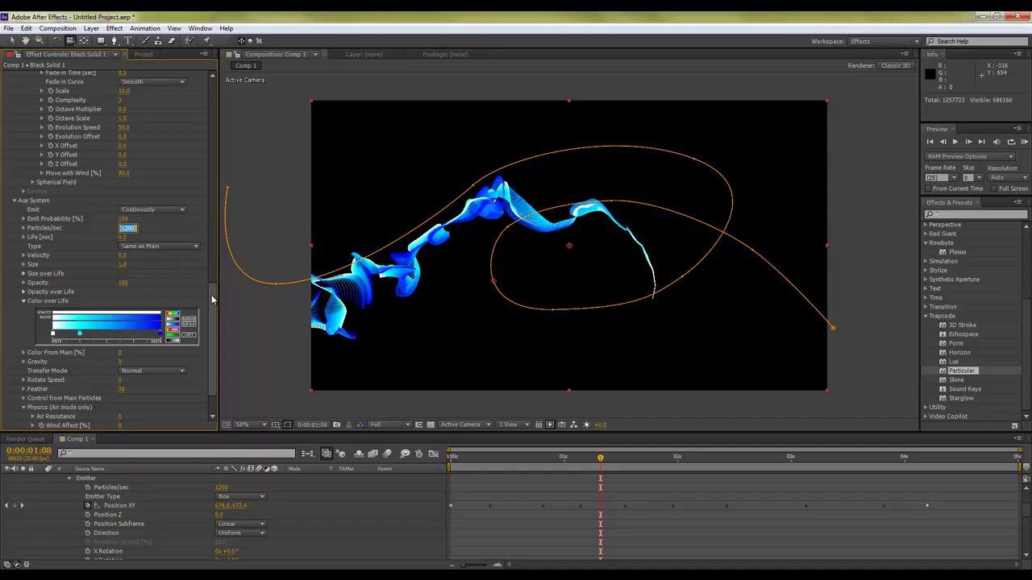
pyautogui.press('Return')
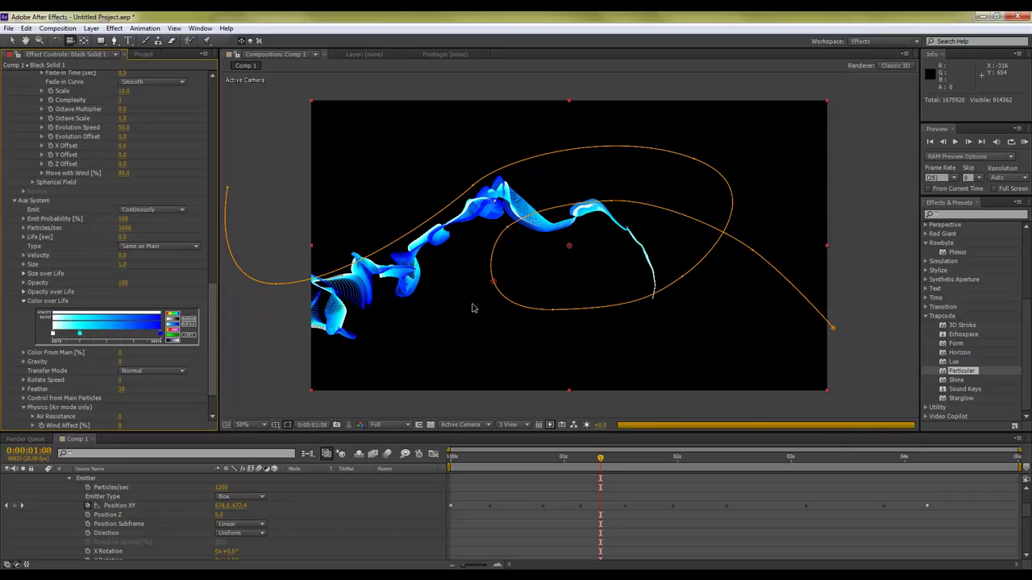
pyautogui.moveTo(569, 279); pyautogui.dragTo(528, 310)
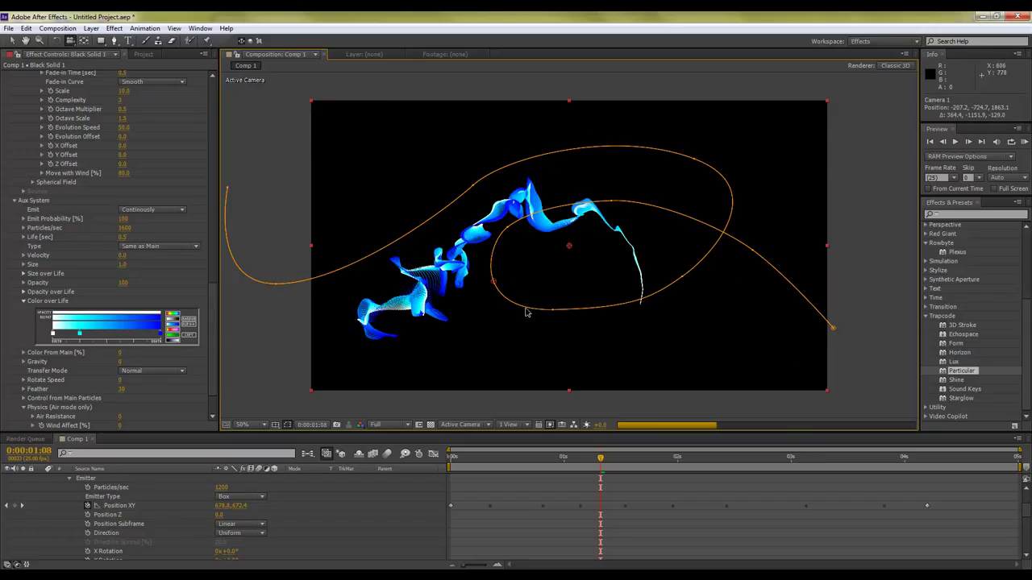
pyautogui.moveTo(578, 318); pyautogui.dragTo(578, 319)
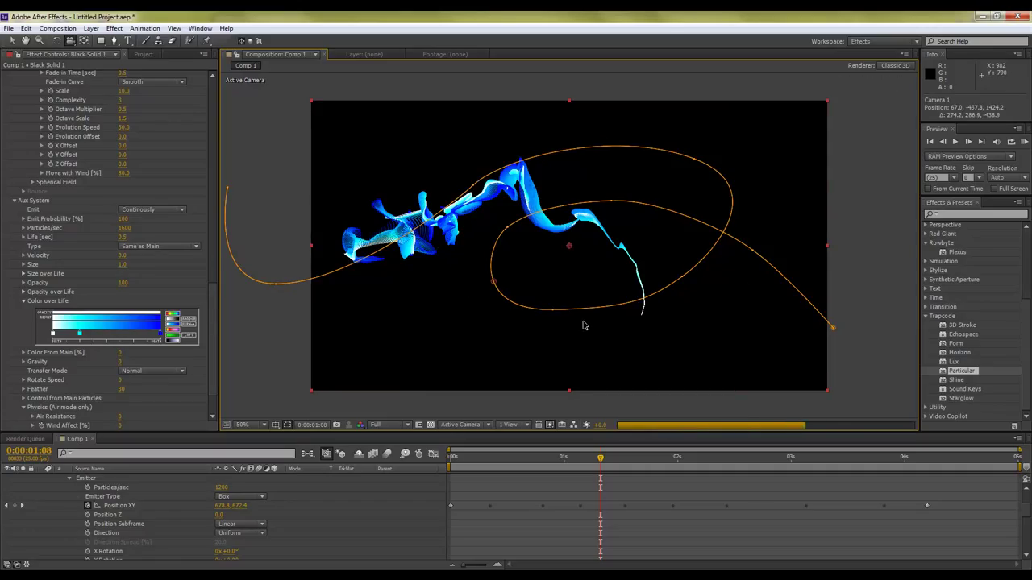
pyautogui.click(605, 327)
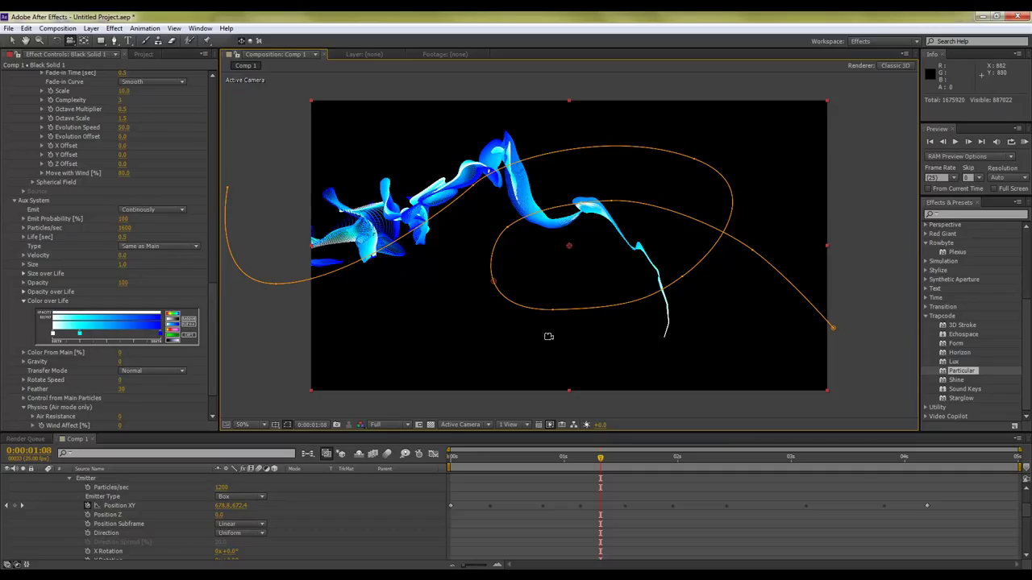
# Step: Move the trail to 0:00:01:09, try an Aux System Size of 0.2 and inspect the particles up close
pyautogui.click(523, 457)
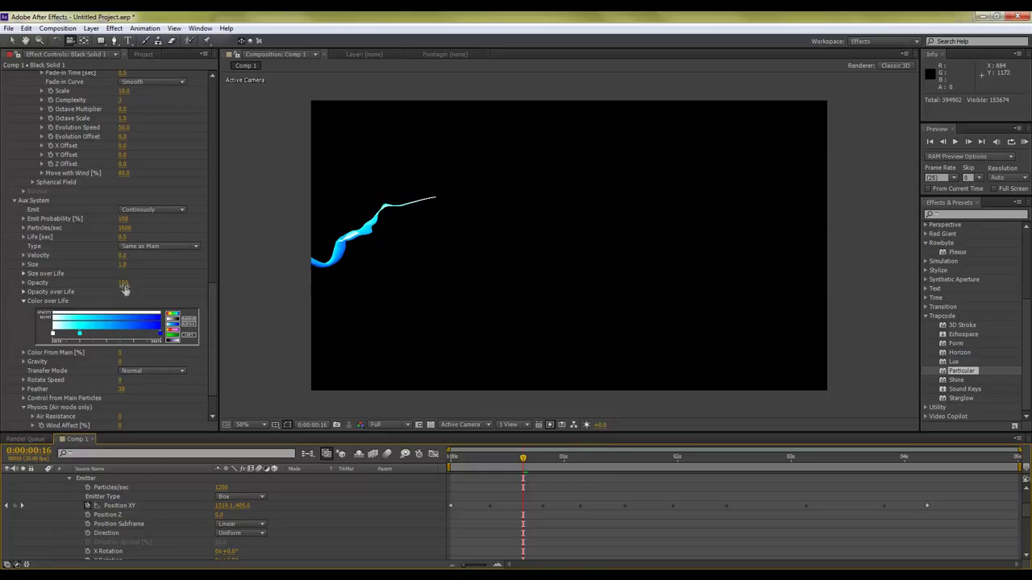
pyautogui.click(605, 457)
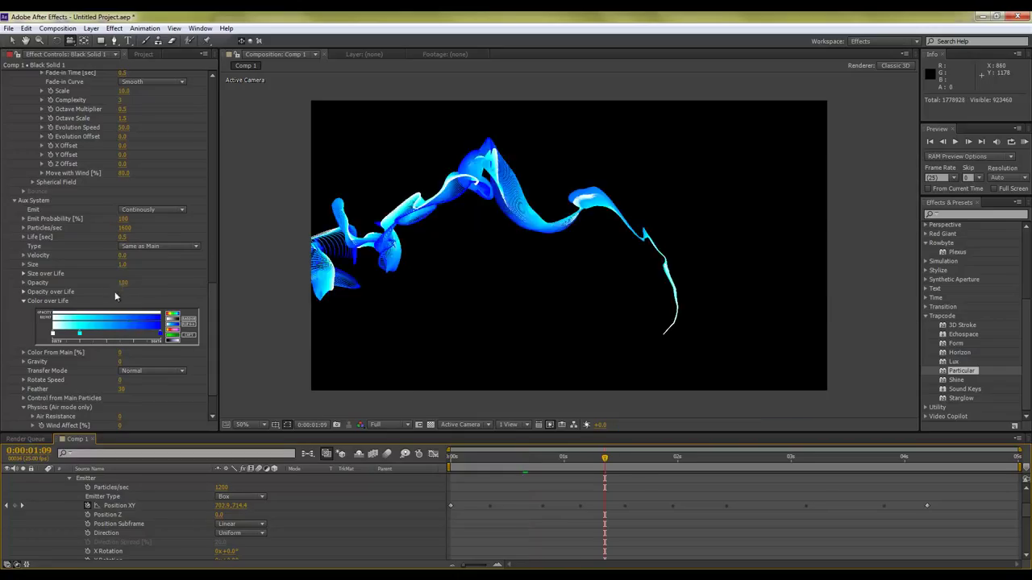
pyautogui.click(123, 263)
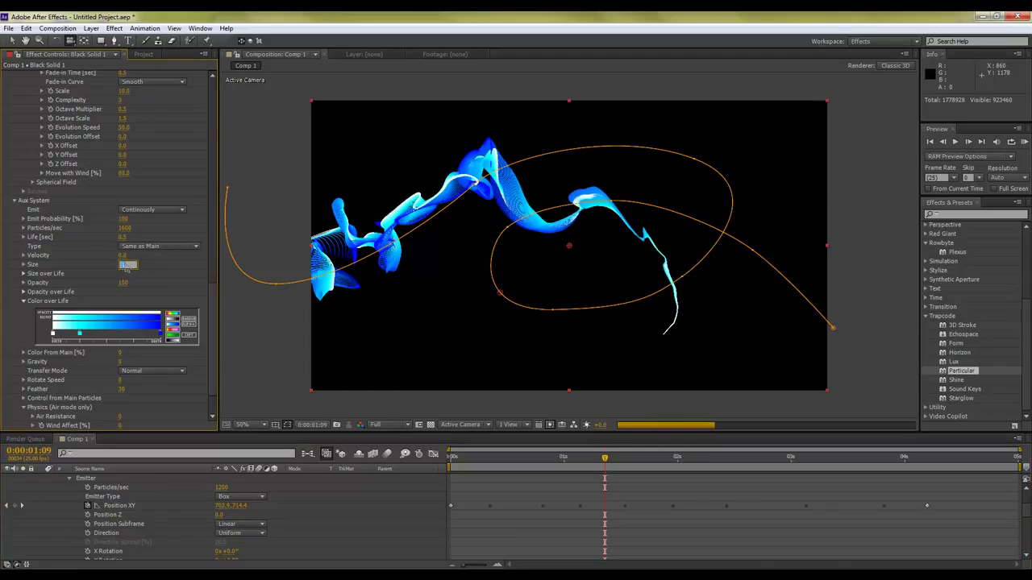
pyautogui.press('Return')
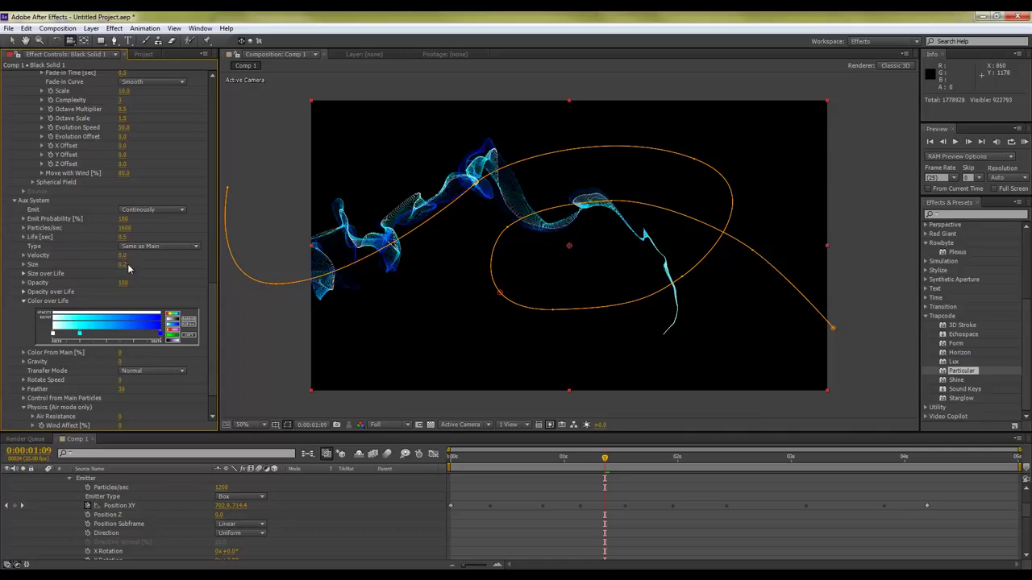
pyautogui.click(591, 396)
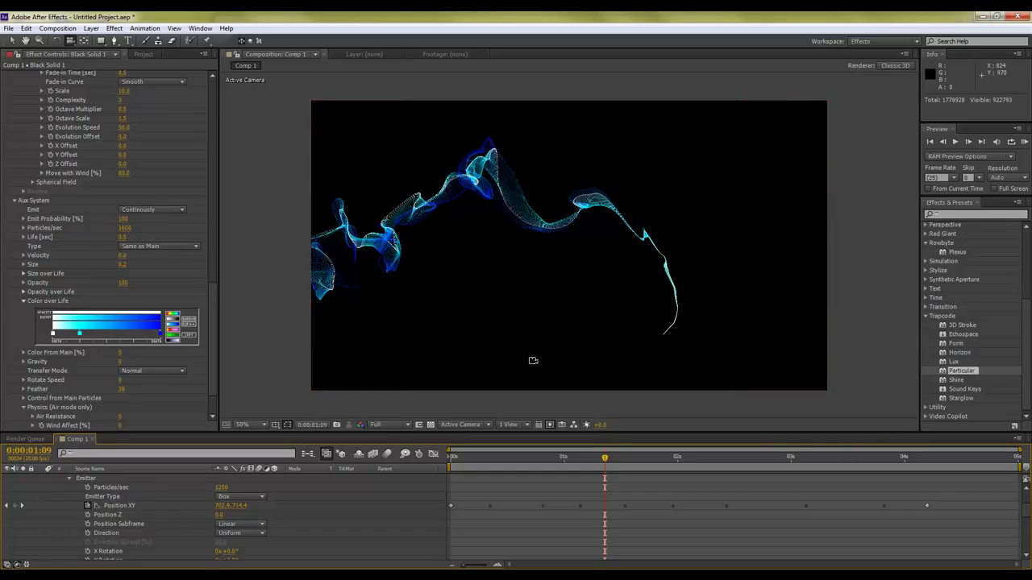
pyautogui.scroll(2, 533, 360)
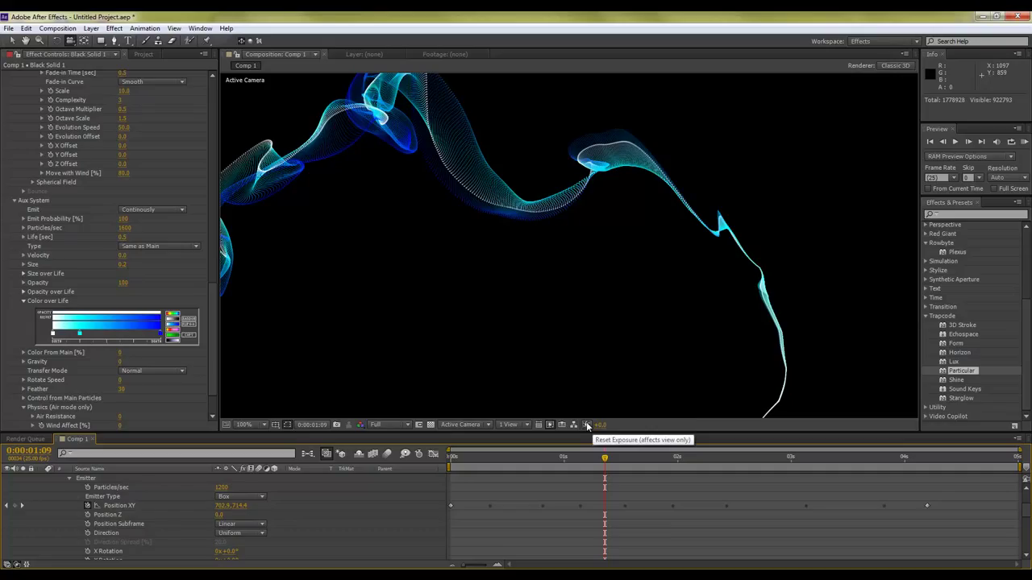
# Step: Set the Aux System's Size to 1 and its Opacity to 50
pyautogui.click(125, 265)
pyautogui.write('1')
pyautogui.press('Return')
pyautogui.click(123, 286)
pyautogui.write('50')
pyautogui.press('Return')
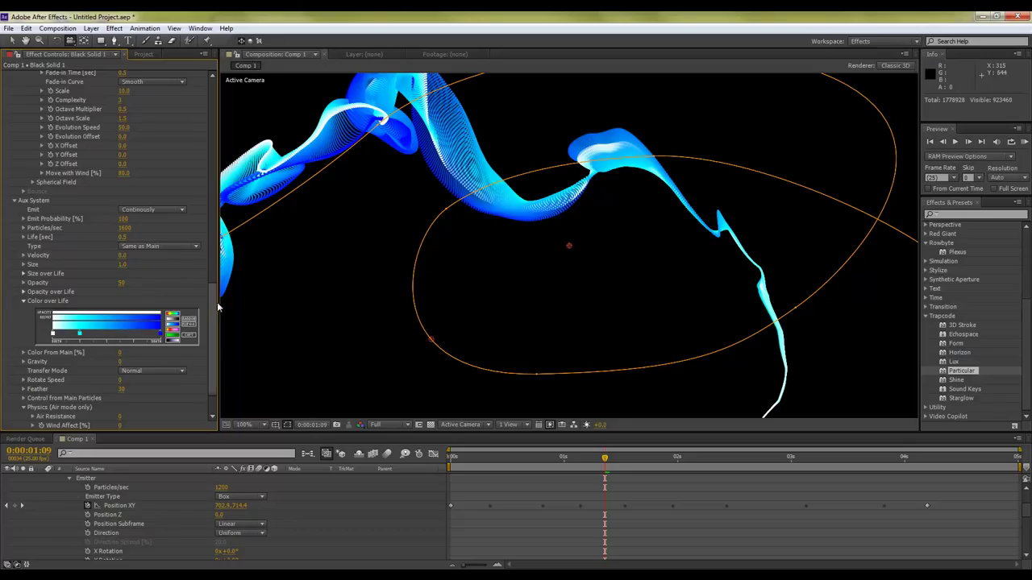
# Step: Reduce the Aux System's Particles/sec to 800 and set its Size to 2
pyautogui.click(126, 228)
pyautogui.write('800')
pyautogui.press('Return')
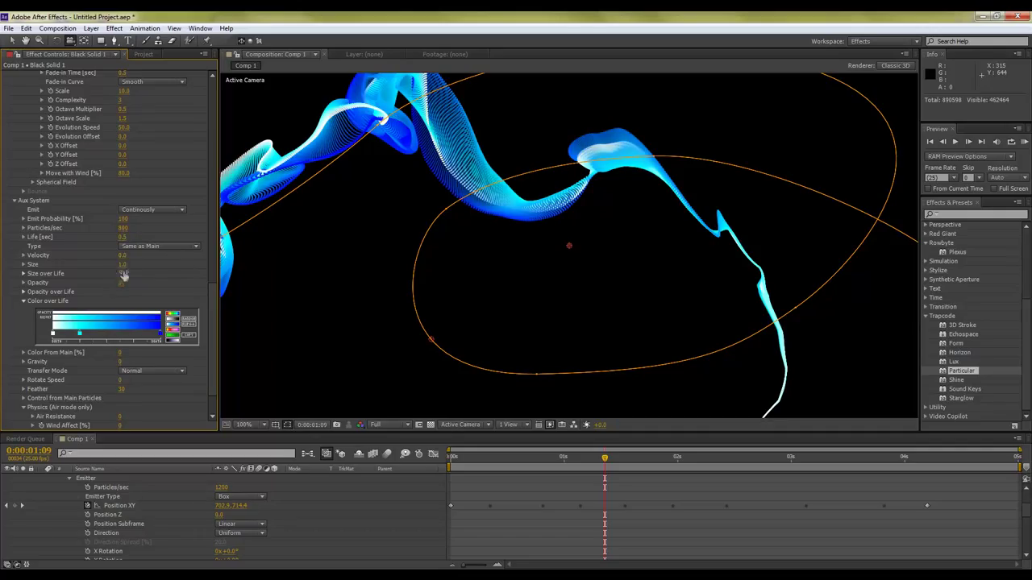
pyautogui.click(125, 265)
pyautogui.write('20')
pyautogui.press('Return')
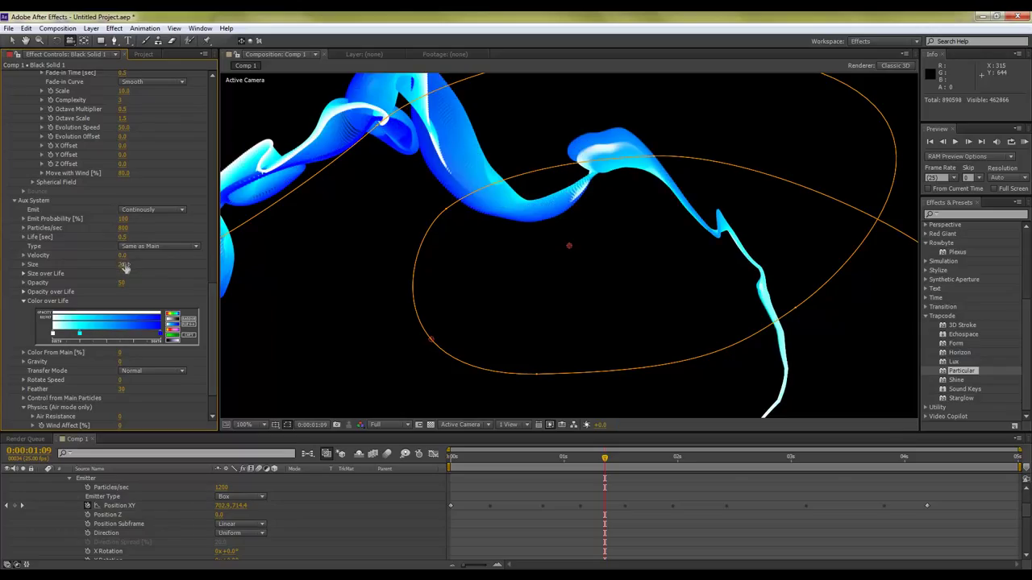
# Step: Try an Aux System Opacity of 10, and settle on 5
pyautogui.click(123, 282)
pyautogui.write('10')
pyautogui.press('Return')
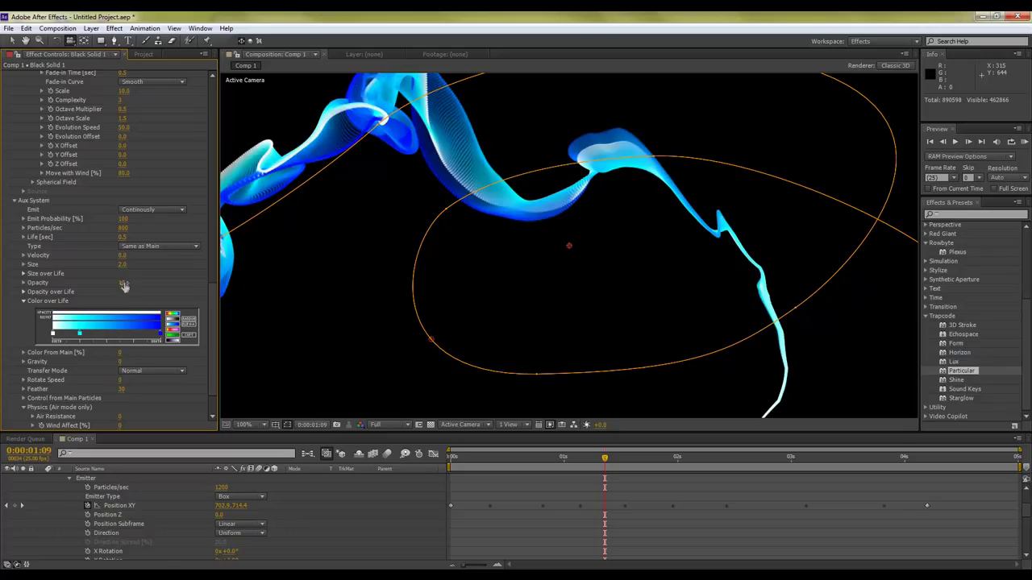
pyautogui.click(122, 284)
pyautogui.write('5')
pyautogui.press('Return')
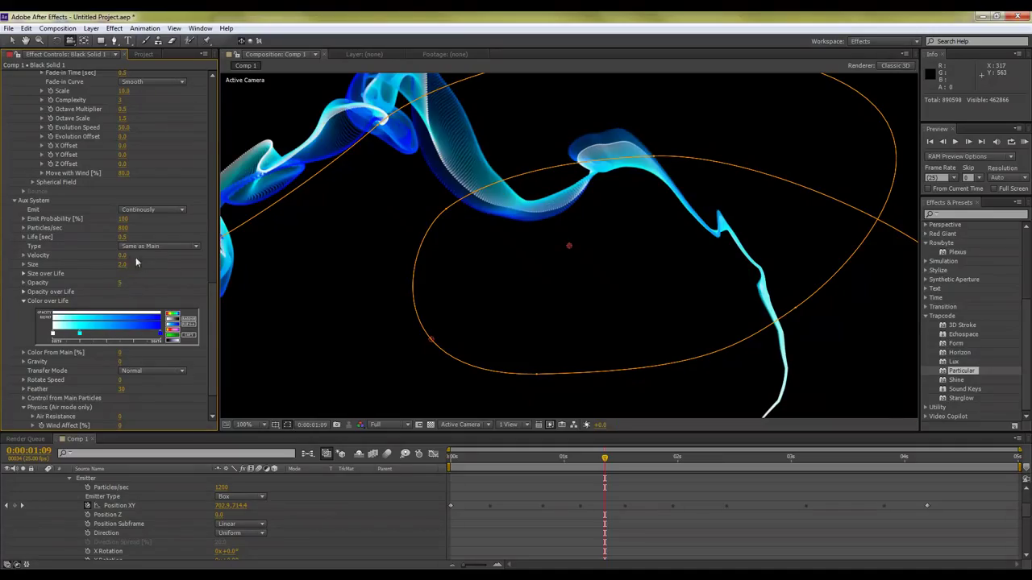
# Step: Set the Aux System's Size to 3 and orbit the camera around the softened trail
pyautogui.click(122, 264)
pyautogui.write('5')
pyautogui.press('Return')
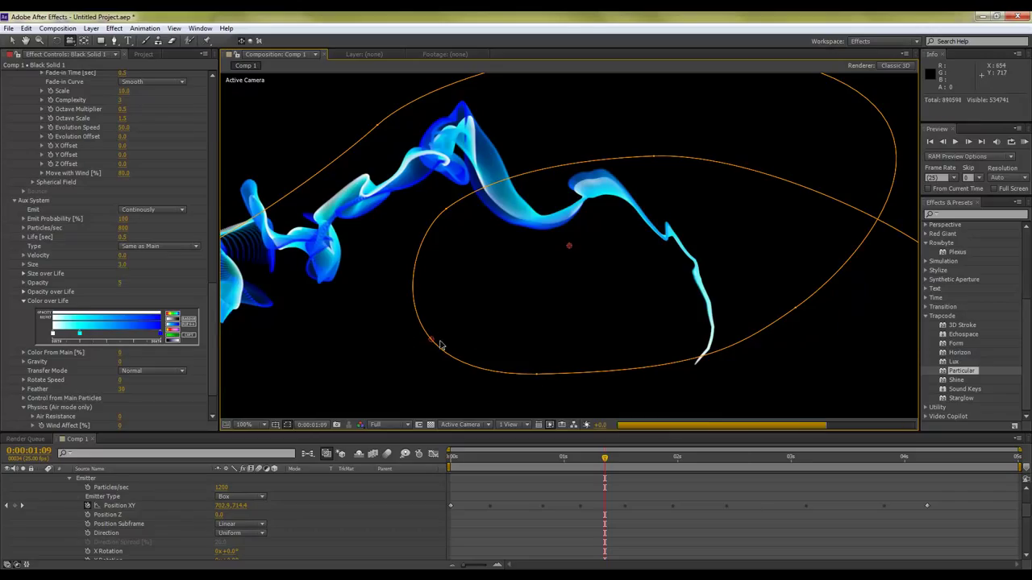
pyautogui.moveTo(436, 343); pyautogui.dragTo(284, 371)
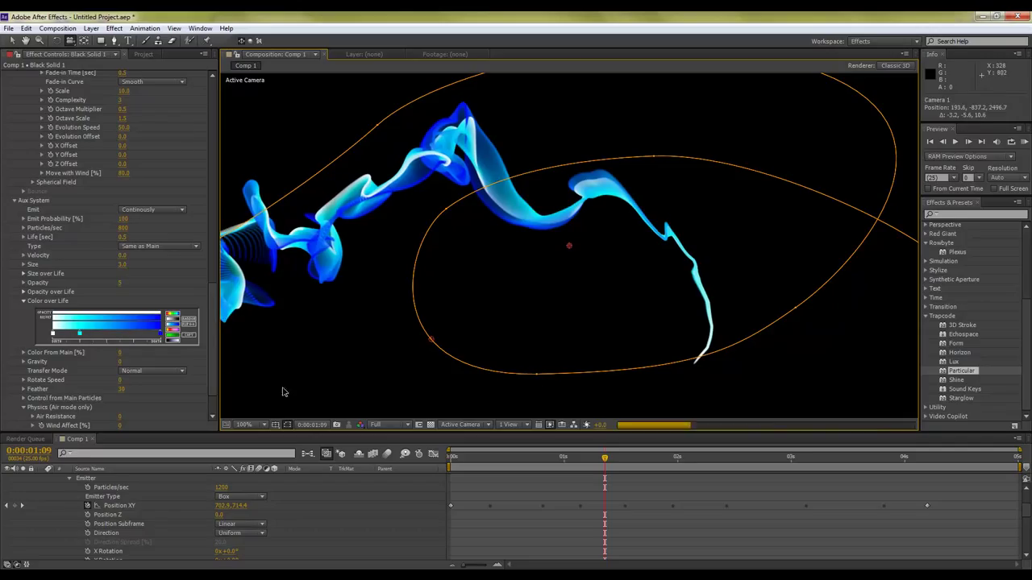
pyautogui.click(576, 327)
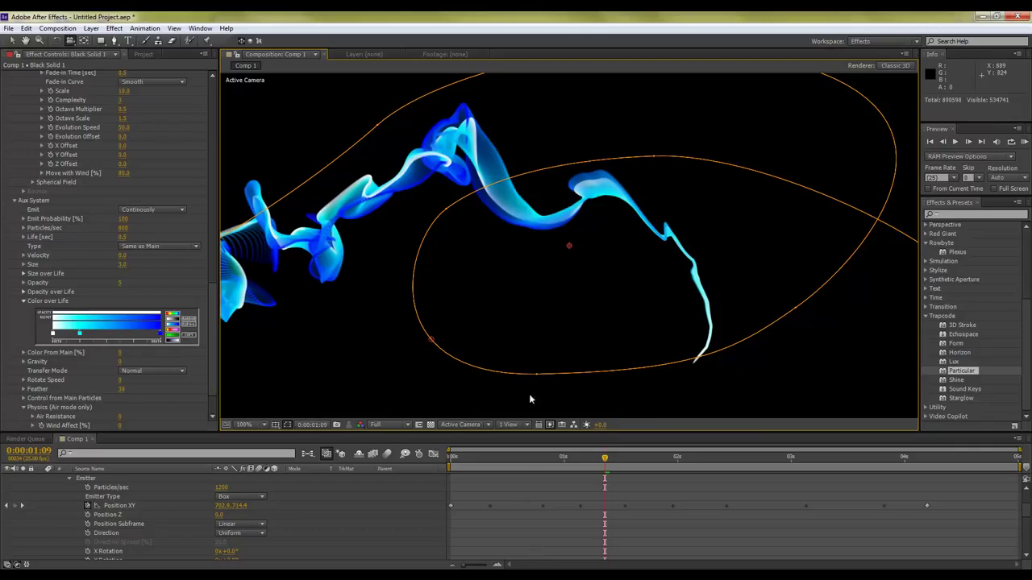
# Step: Scrub through the animation to 0:00:02:00 to check the trail's shape over the whole frame
pyautogui.moveTo(524, 464); pyautogui.dragTo(599, 459)
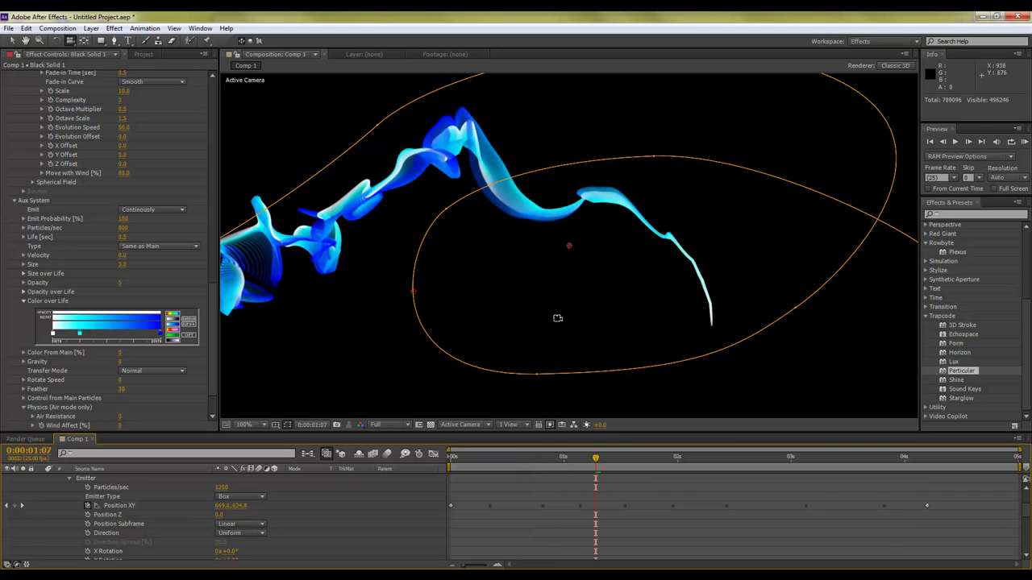
pyautogui.press(',')
pyautogui.press(',')
pyautogui.press('Return')
pyautogui.moveTo(597, 459); pyautogui.dragTo(626, 460)
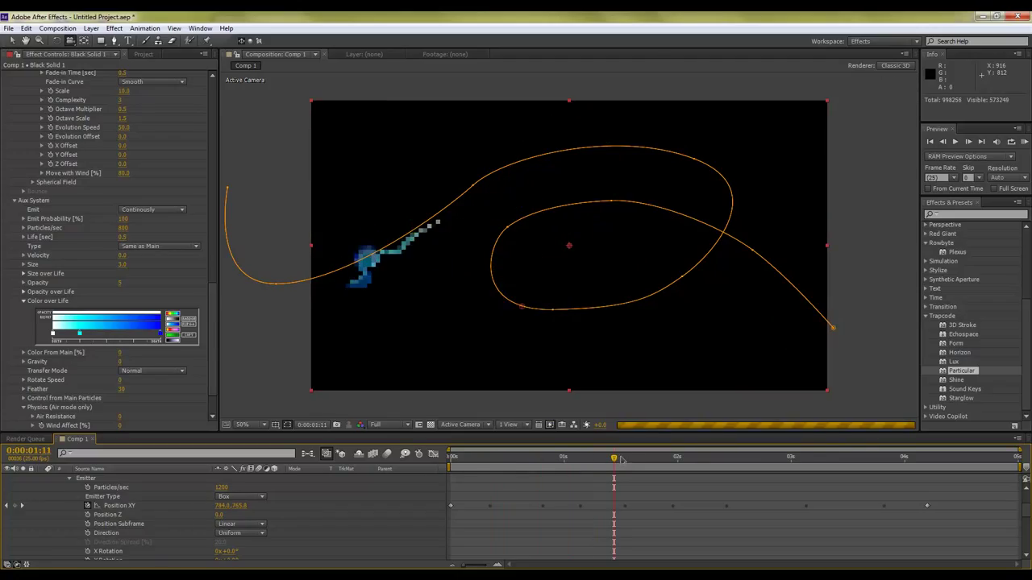
pyautogui.click(677, 459)
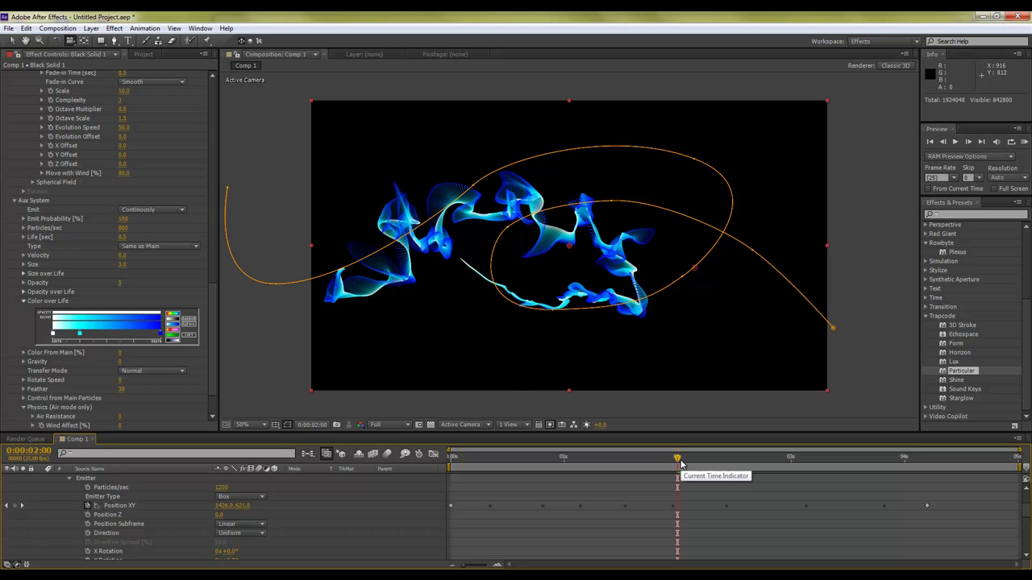
# Step: Set the emitter's Position Subframe to 10x Smooth and move the current time to 0:00:00:07
pyautogui.moveTo(212, 282); pyautogui.dragTo(228, 101)
pyautogui.click(132, 140)
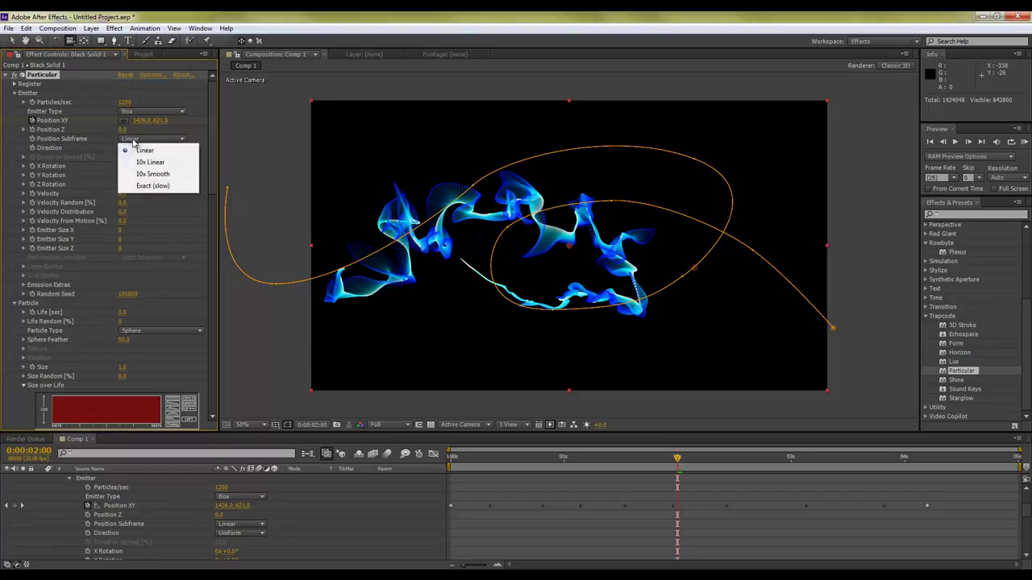
pyautogui.click(153, 174)
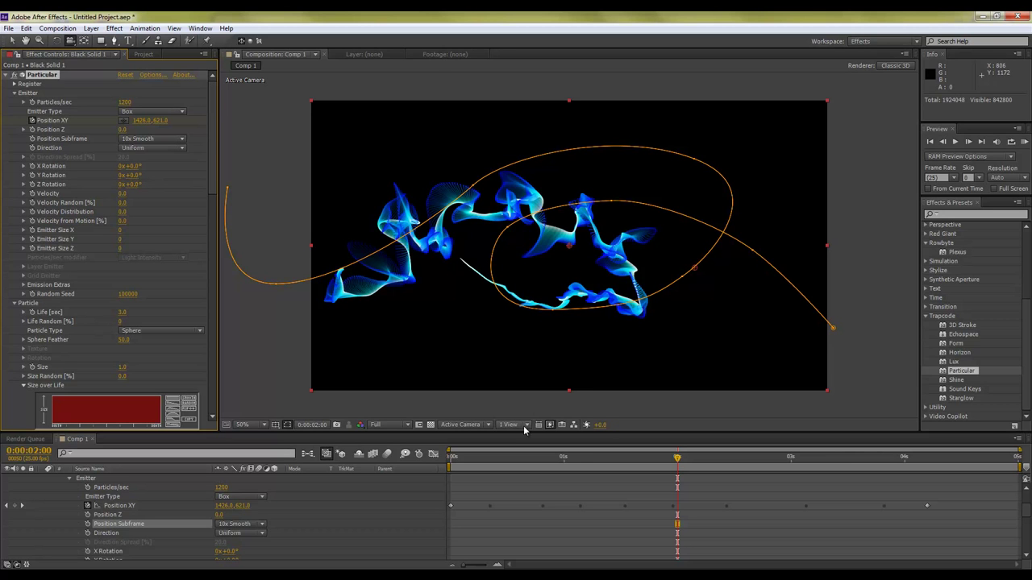
pyautogui.click(482, 466)
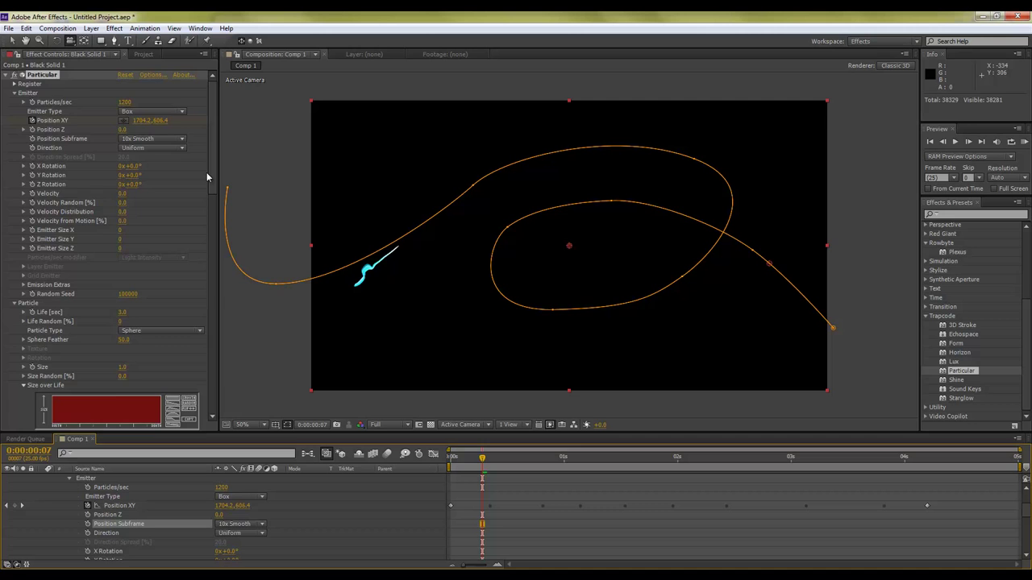
# Step: Set the main particle Life to 5 seconds and move the current time to 0:00:02:17
pyautogui.moveTo(207, 172); pyautogui.dragTo(242, 191)
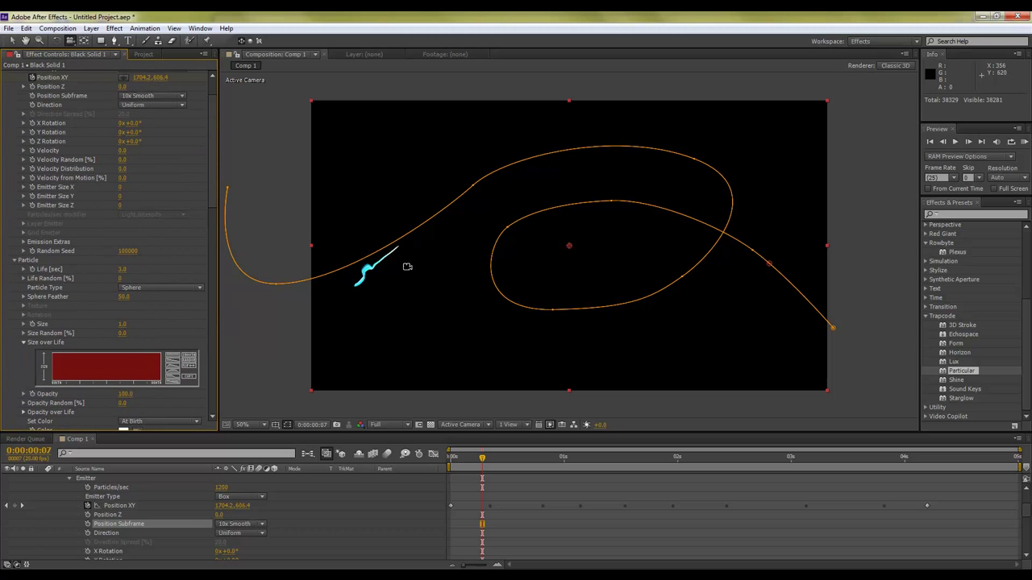
pyautogui.scroll(-3, 141, 216)
pyautogui.click(122, 209)
pyautogui.write('5')
pyautogui.press('Return')
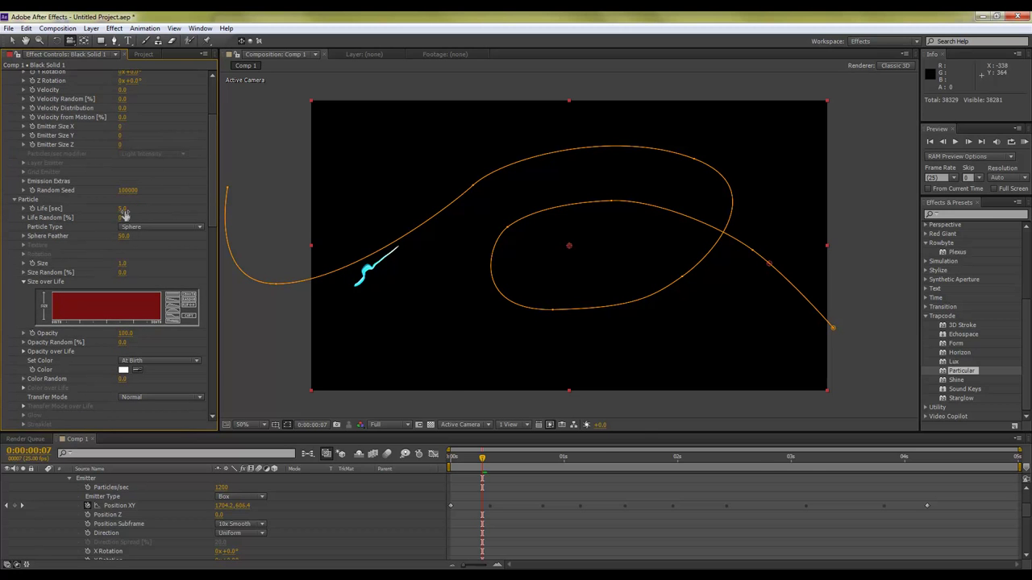
pyautogui.moveTo(213, 201); pyautogui.dragTo(213, 282)
pyautogui.click(756, 468)
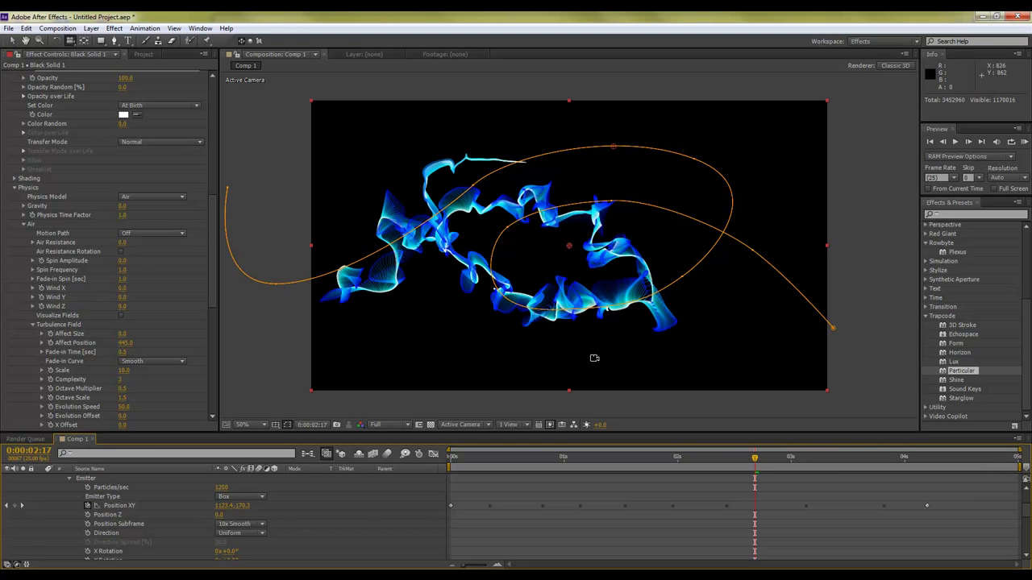
# Step: Try an Aux System Life of 2 seconds, and settle on 1 second
pyautogui.moveTo(218, 219); pyautogui.dragTo(222, 330)
pyautogui.click(126, 196)
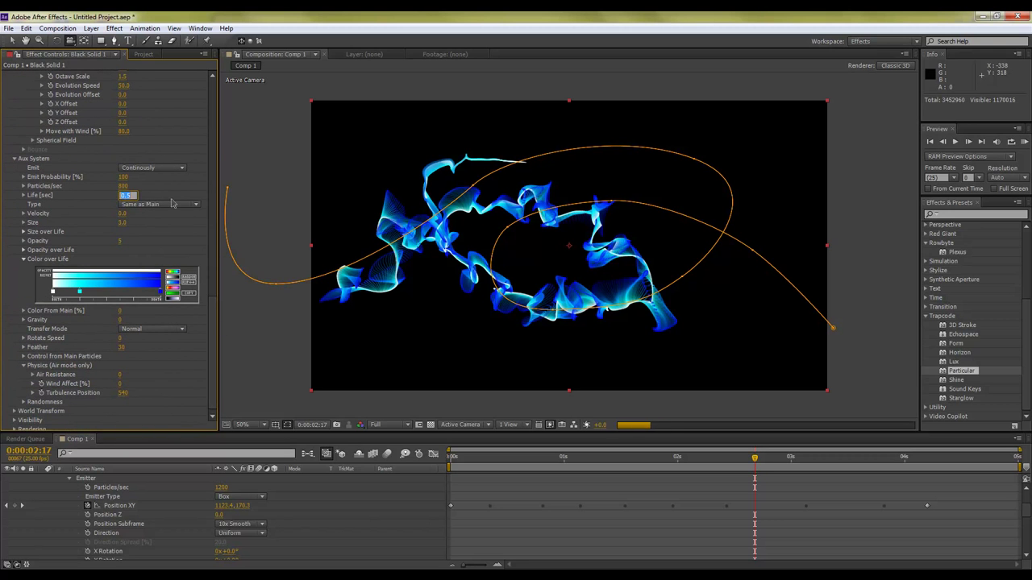
pyautogui.write('2')
pyautogui.press('Return')
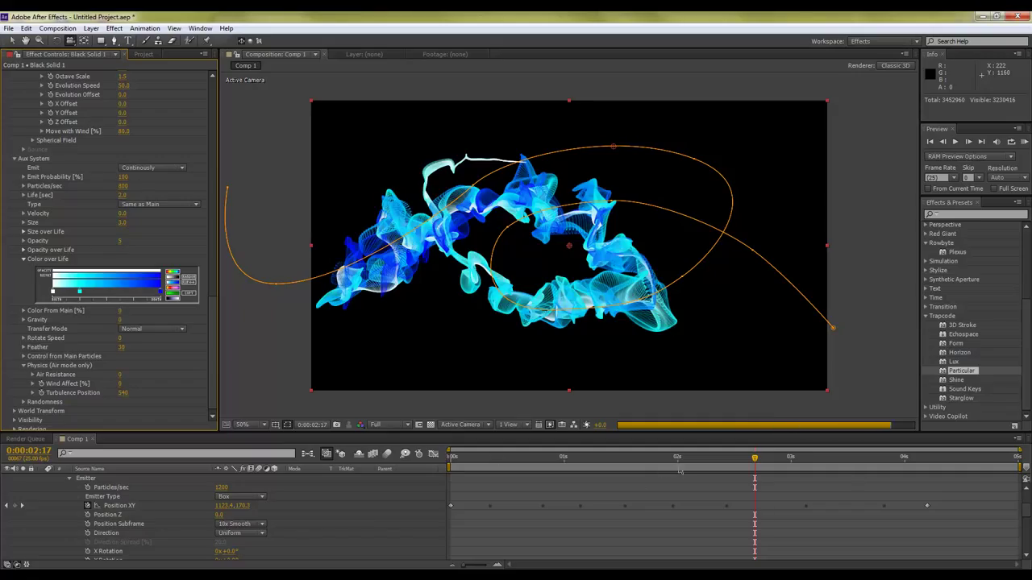
pyautogui.click(485, 445)
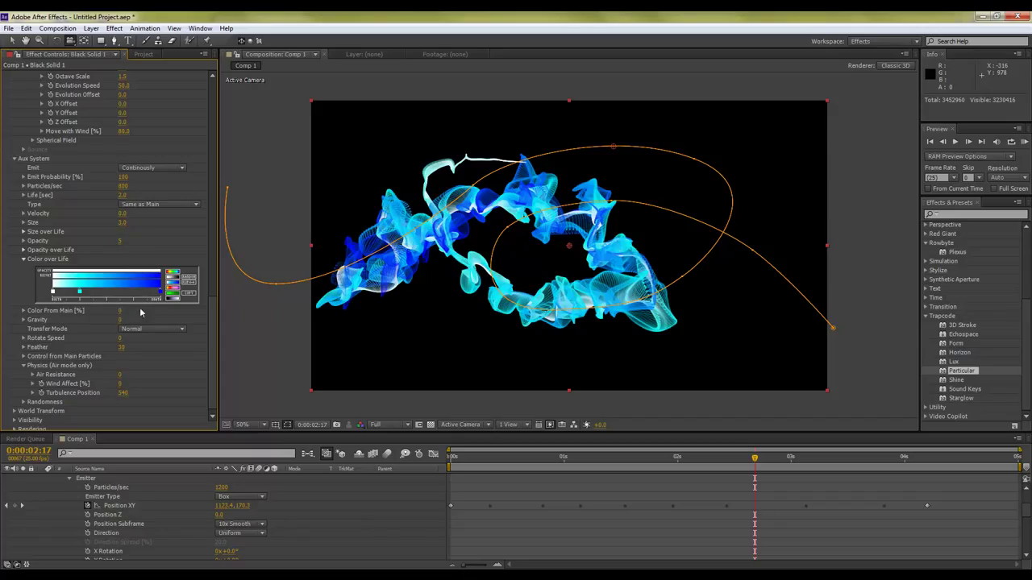
pyautogui.click(122, 195)
pyautogui.write('1')
pyautogui.press('Return')
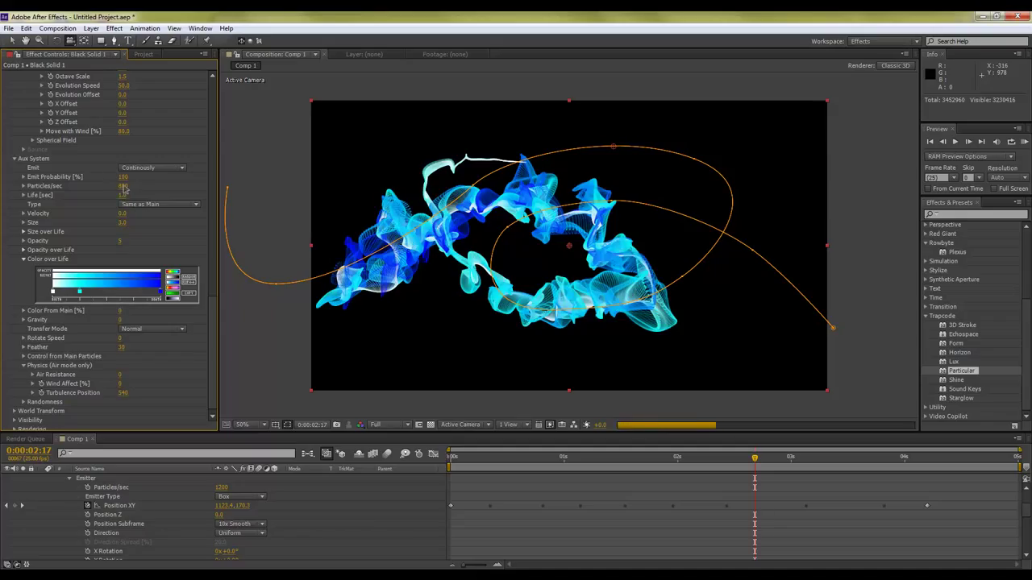
# Step: Set the Aux System's Particles/sec to 1500
pyautogui.click(124, 186)
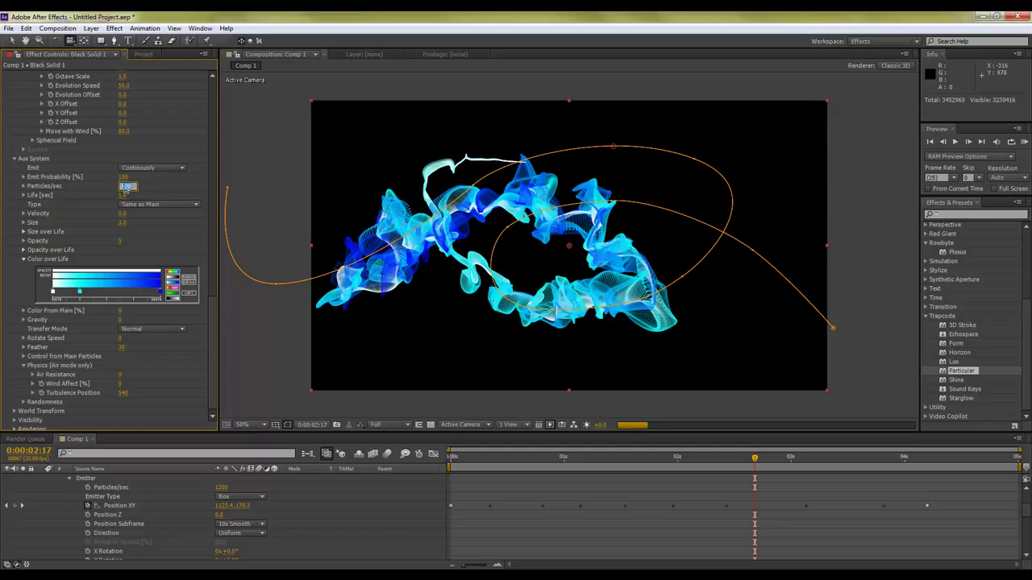
pyautogui.write('150')
pyautogui.press('Return')
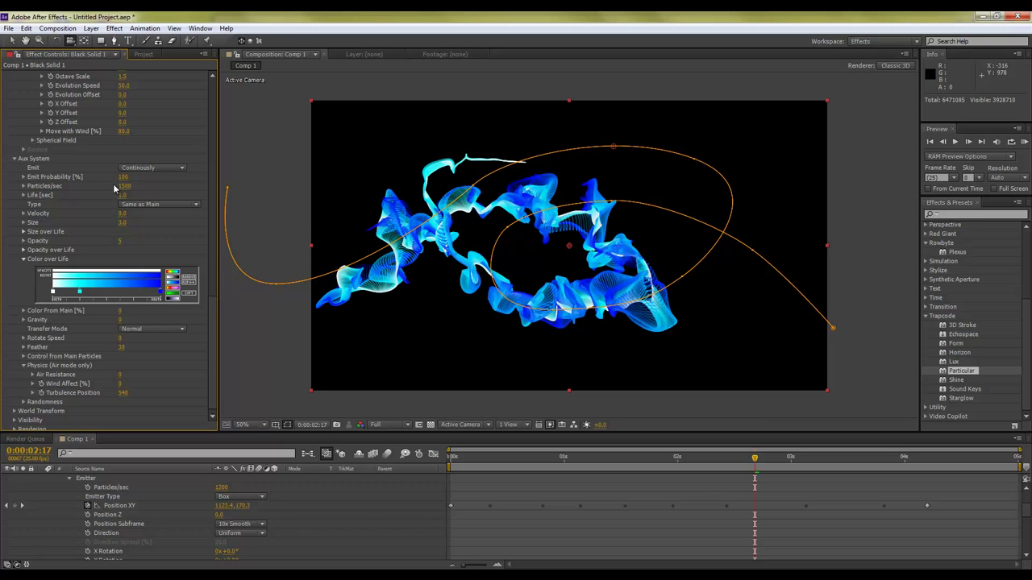
# Step: Set the Emitter's Particles/sec to 1500
pyautogui.moveTo(217, 311); pyautogui.dragTo(215, 106)
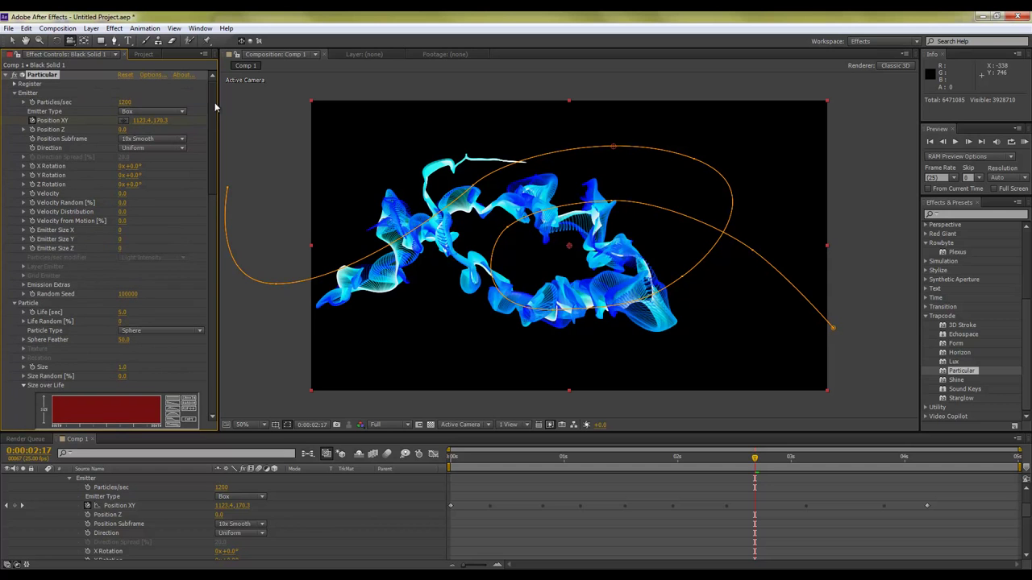
pyautogui.click(126, 103)
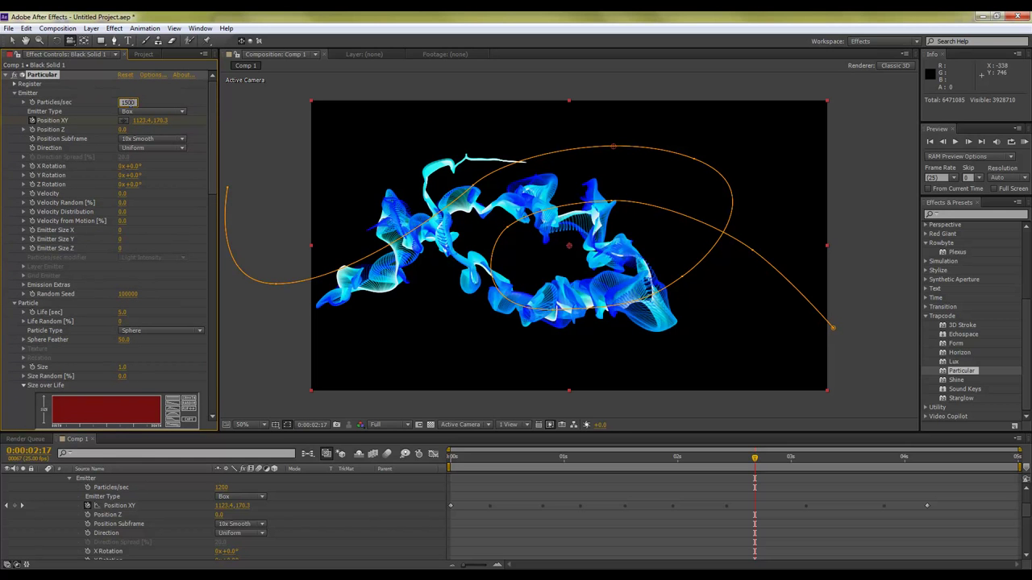
pyautogui.write('1500')
pyautogui.press('Return')
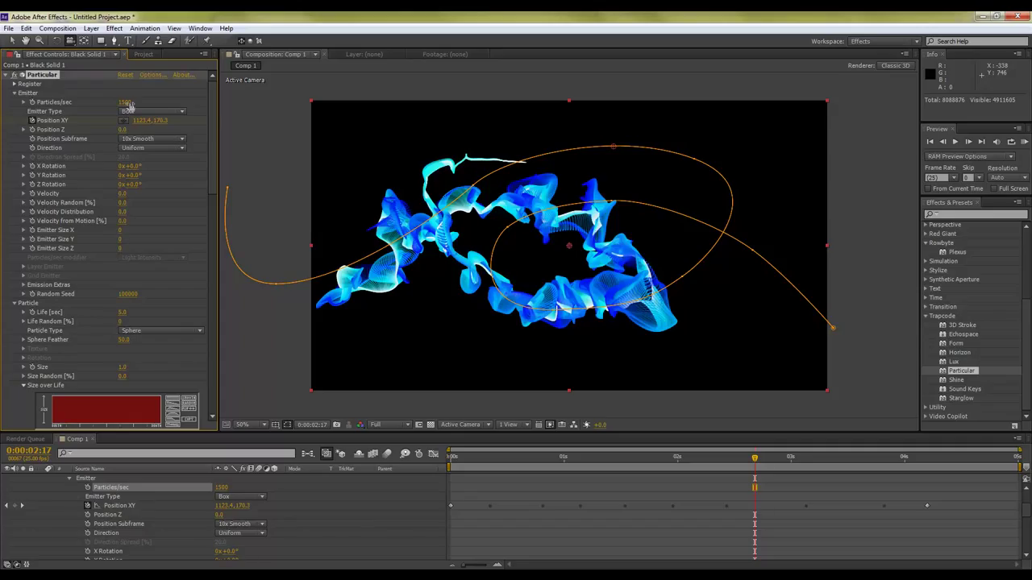
# Step: Inspect the denser trail at 100% and 25% magnification, and dismiss the Windows color scheme prompt without choosing an option
pyautogui.press('.')
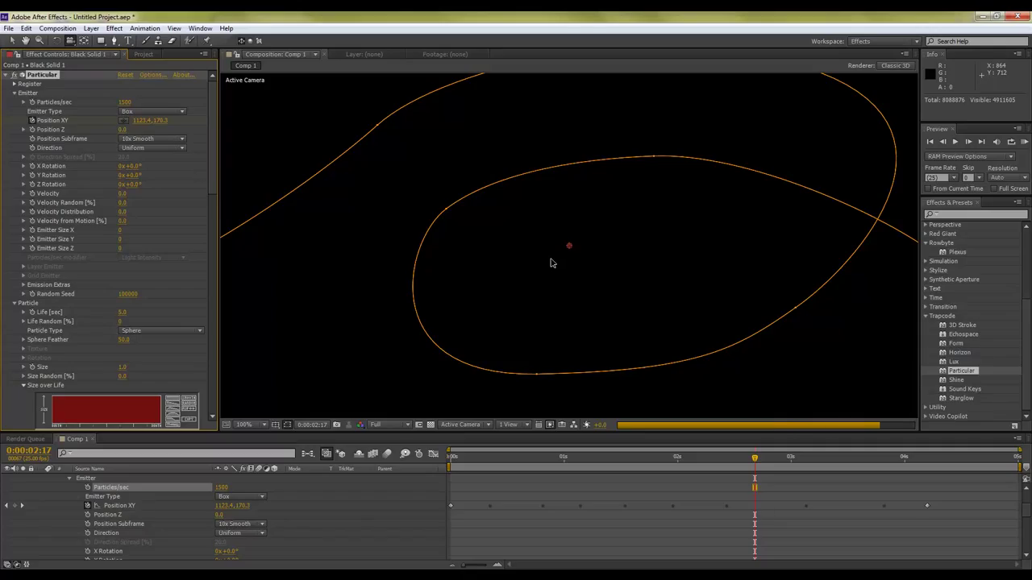
pyautogui.press(',')
pyautogui.press(',')
pyautogui.press(',')
pyautogui.press(',')
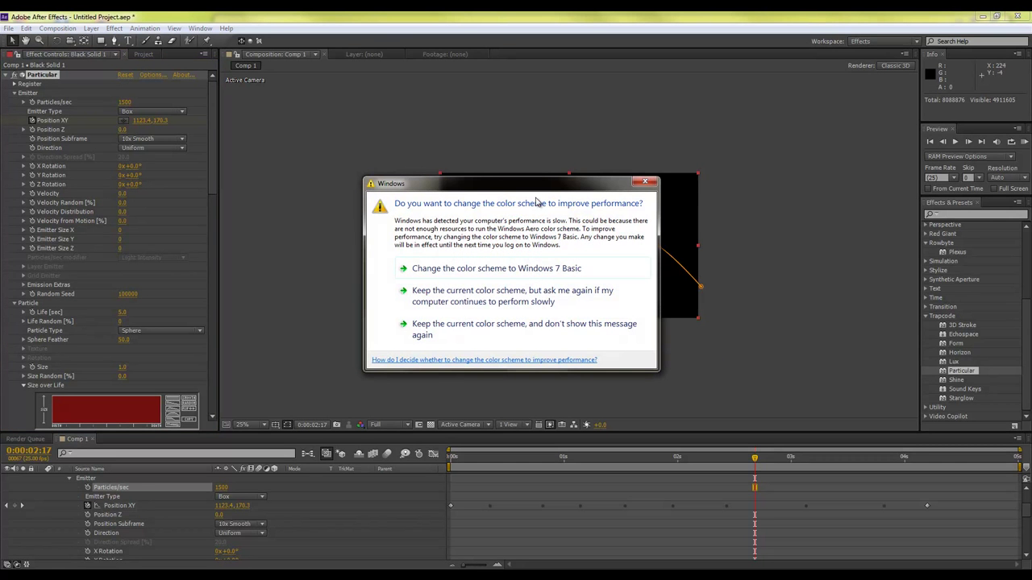
pyautogui.click(646, 183)
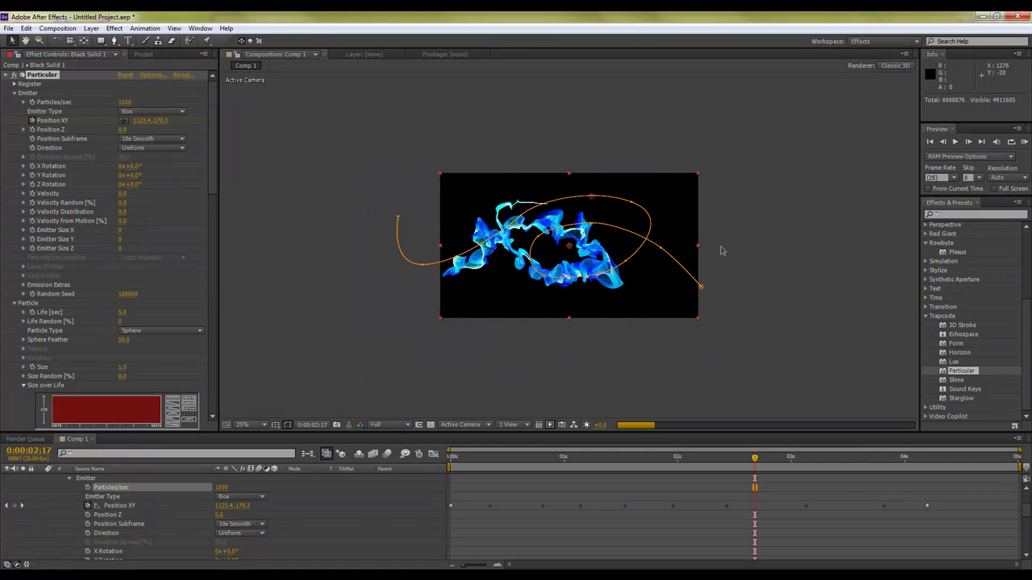